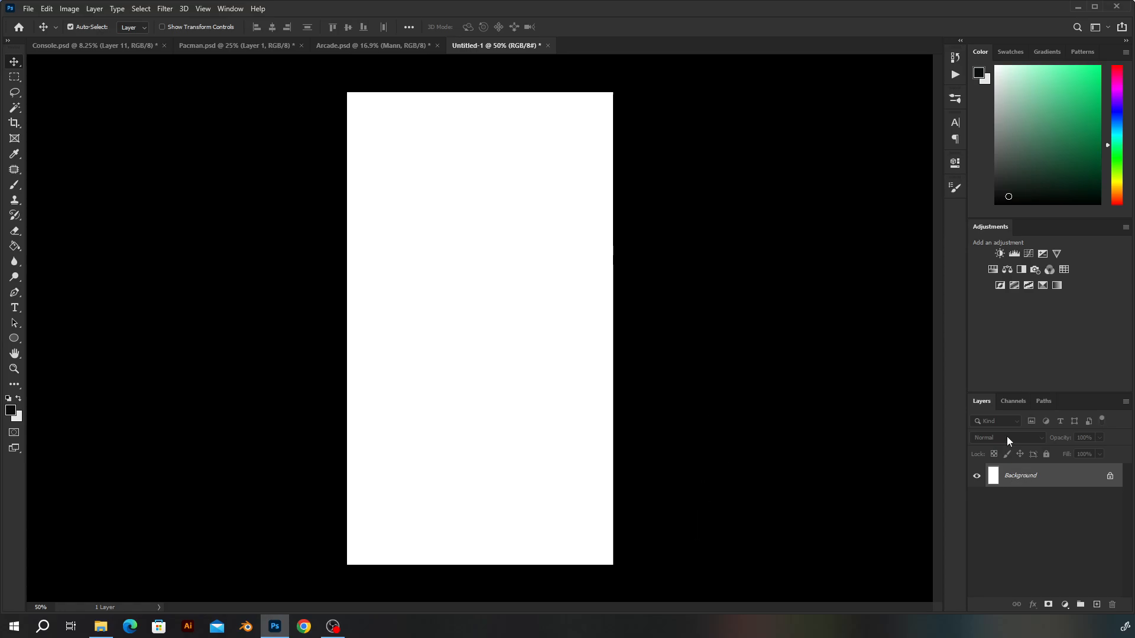
Add a Curves adjustment layer above the background and lower its white point to an output of 50
click(1028, 254)
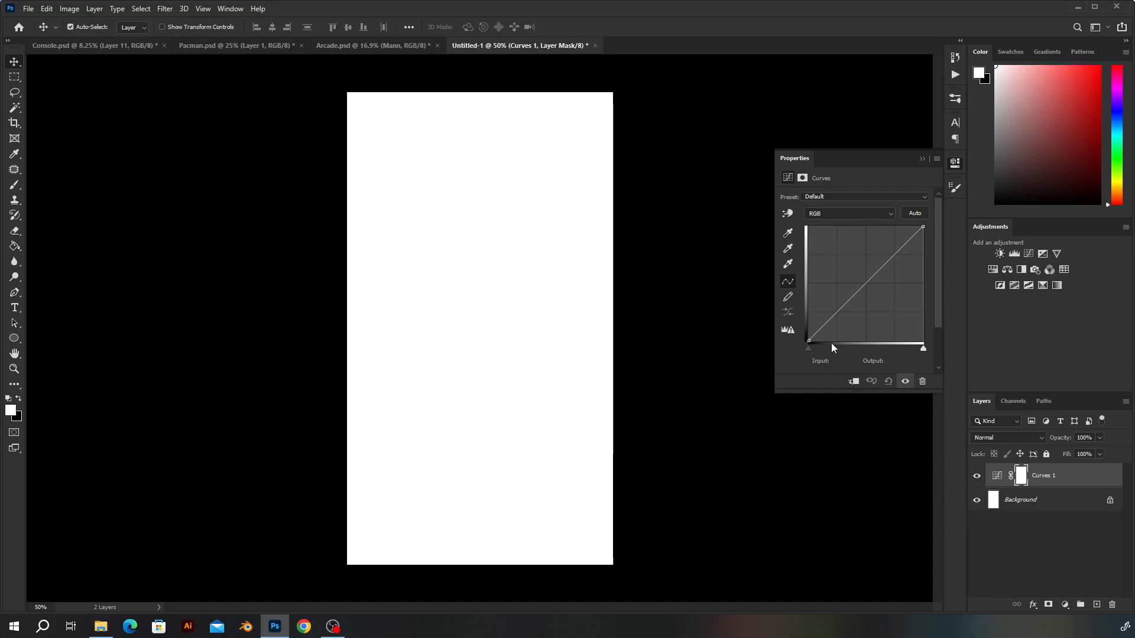
drag(924, 227, 936, 314)
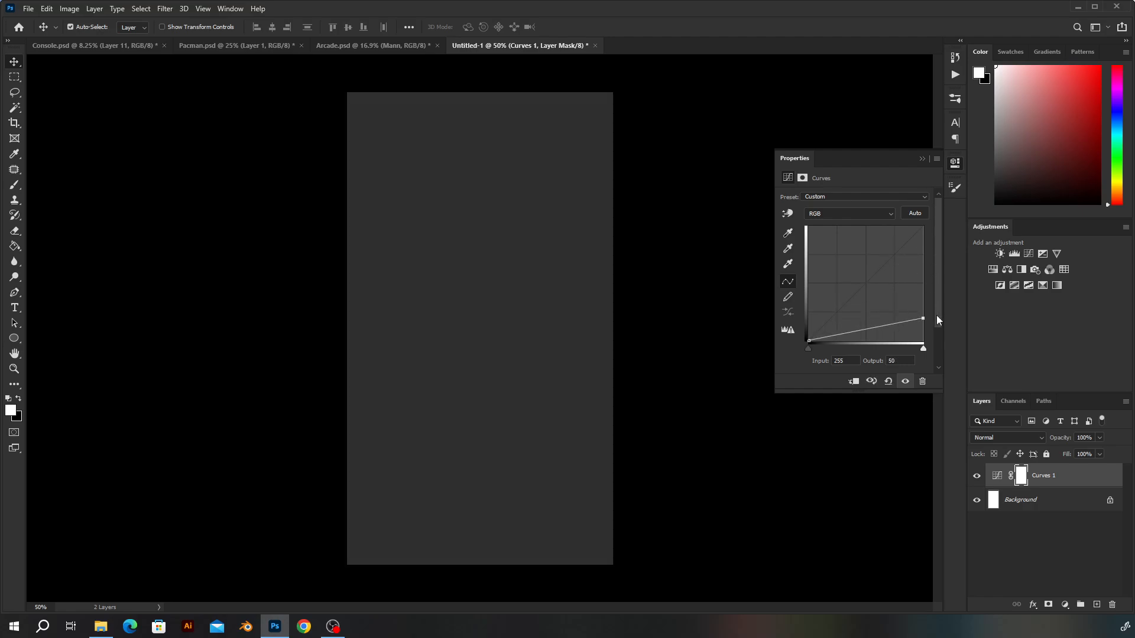
Try a second Curves adjustment layer with a raised black point, and undo both Curves layers
click(1029, 254)
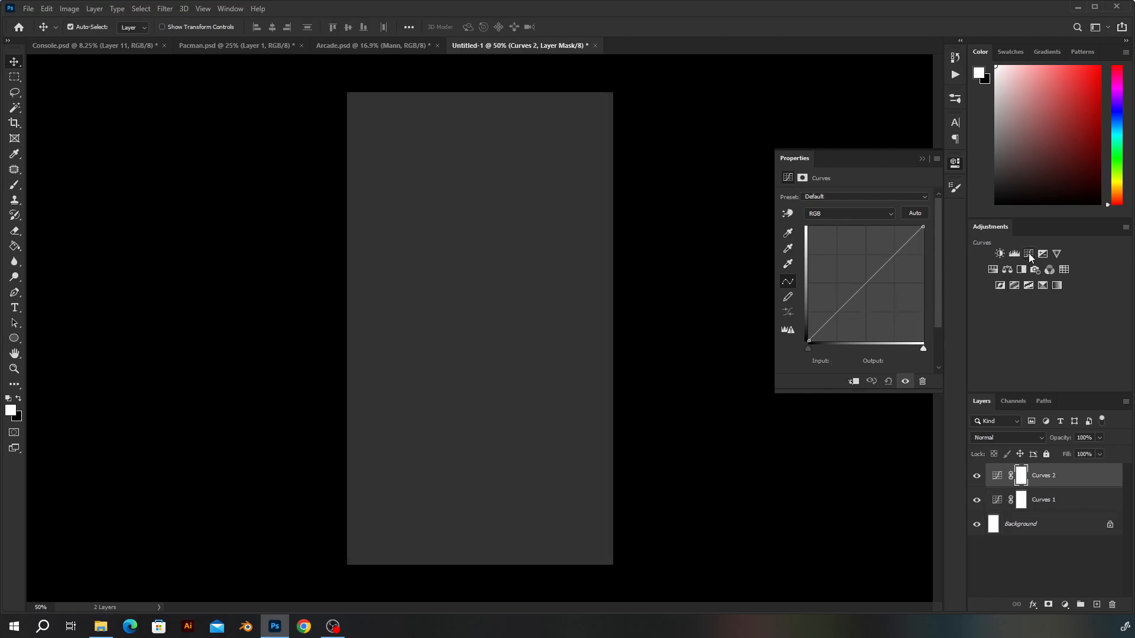
drag(808, 341, 778, 215)
key(ctrl+z)
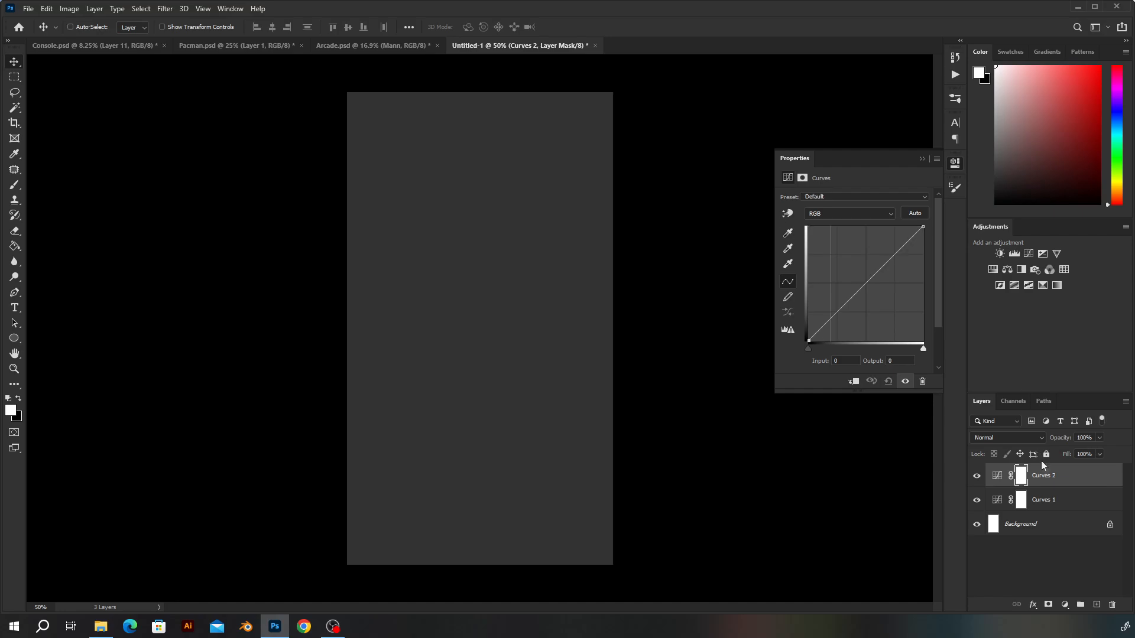
key(ctrl+z)
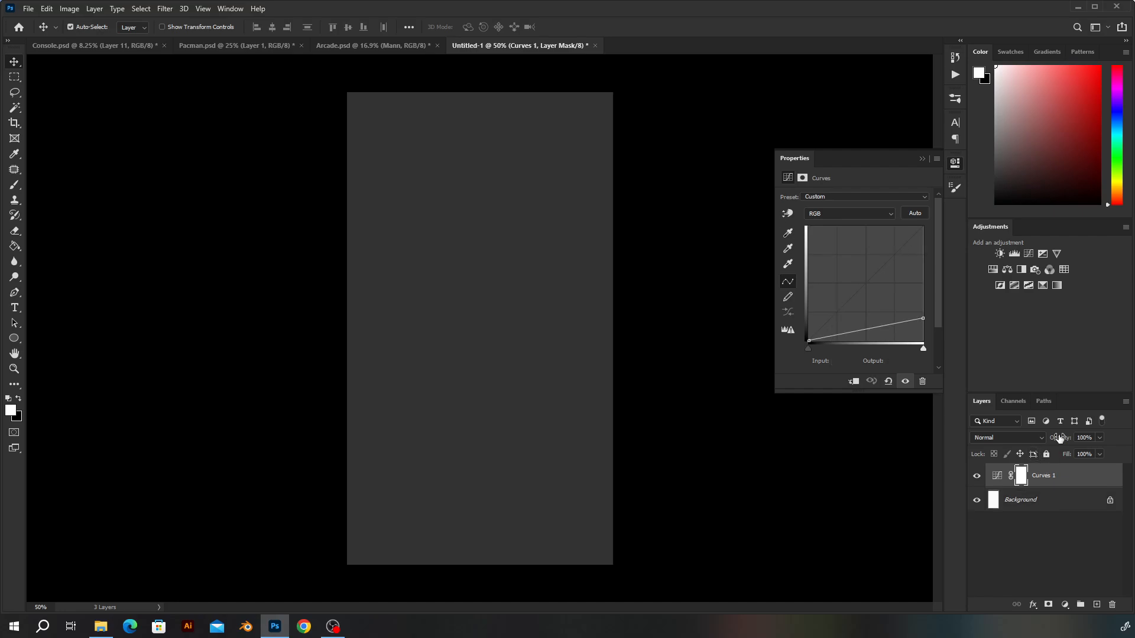
key(ctrl+z)
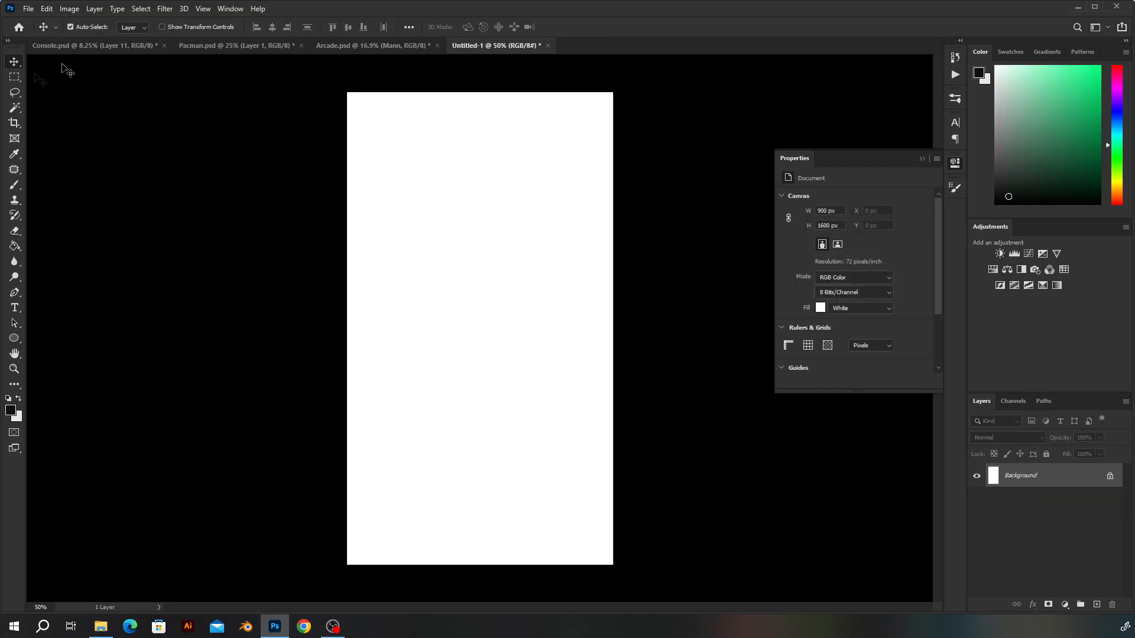
Lasso a freehand area mid-canvas and darken it with a Curves adjustment layer, lowering the white point to an output of 63
click(13, 76)
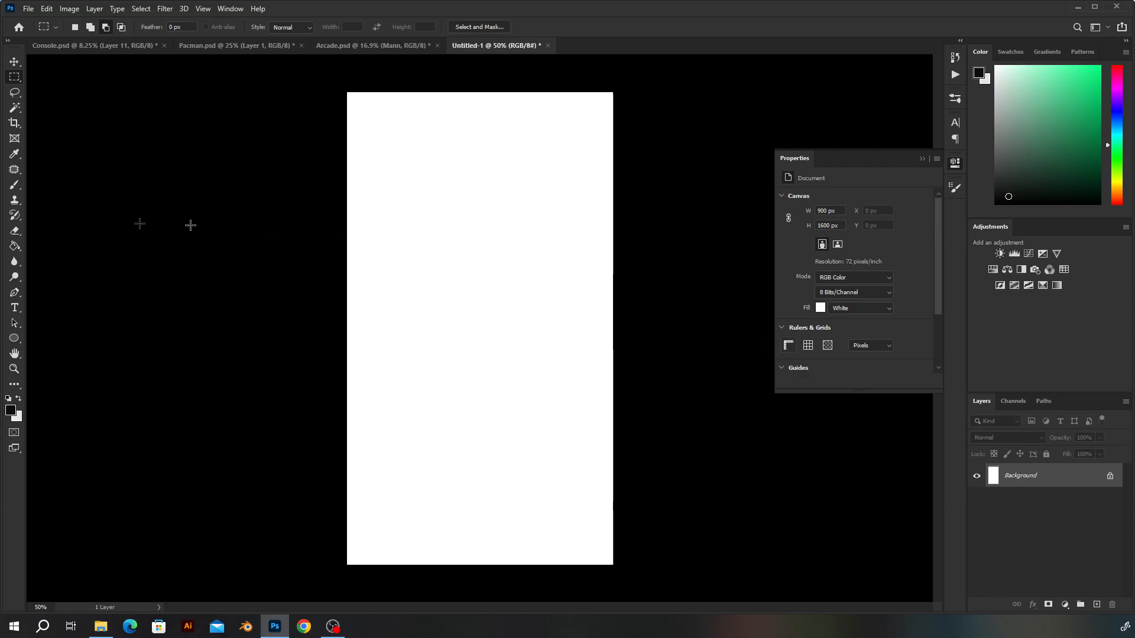
click(14, 92)
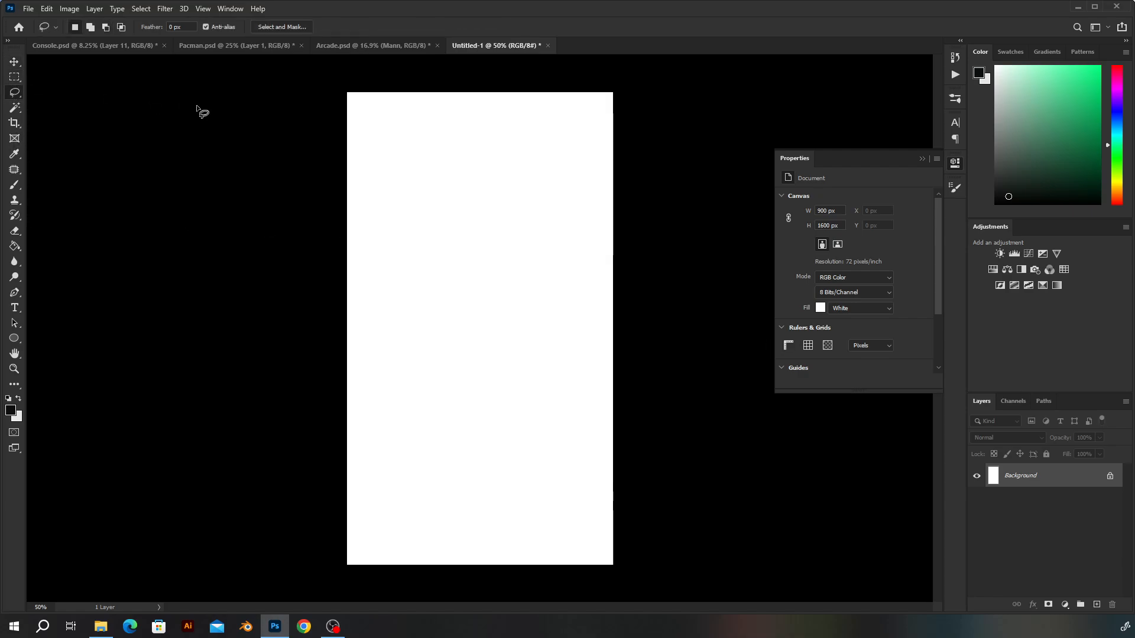
mouse_move(459, 342)
mouse_down()
mouse_move(504, 246)
mouse_move(418, 324)
mouse_up()
click(1027, 255)
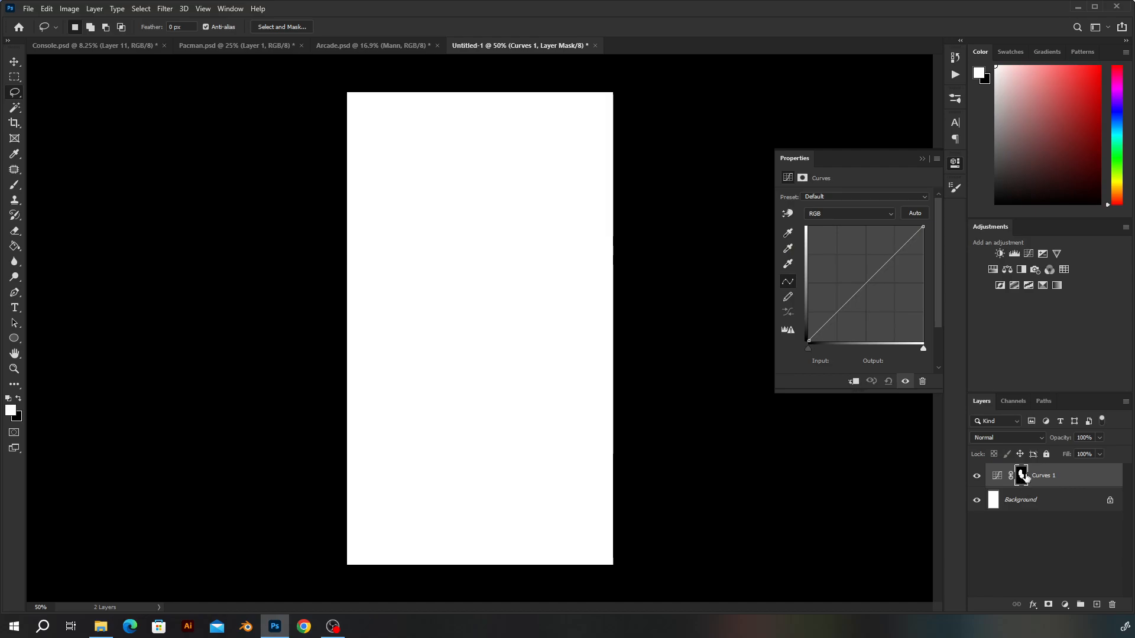
drag(923, 227, 923, 312)
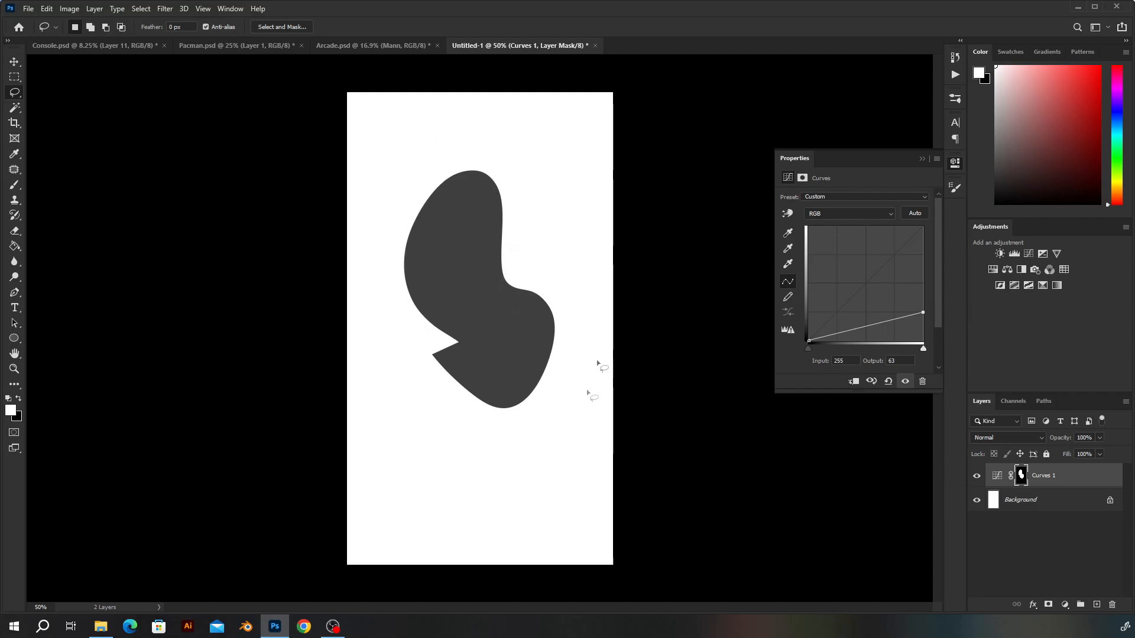
Delete the layer mask of the Curves layer and undo the deletion
right_click(1021, 478)
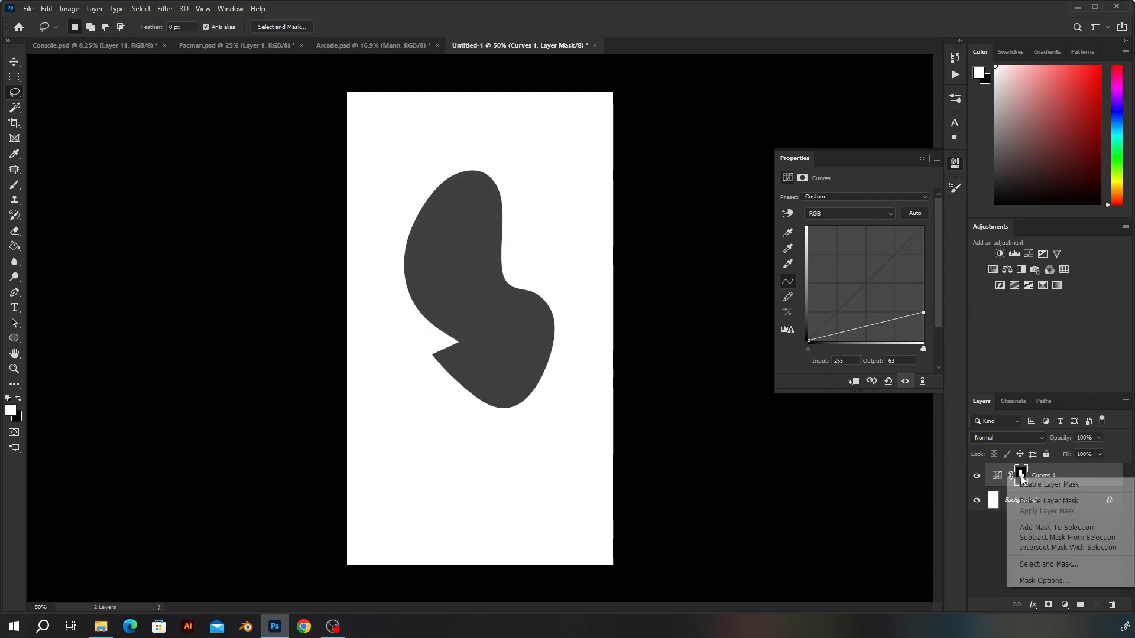
click(1043, 501)
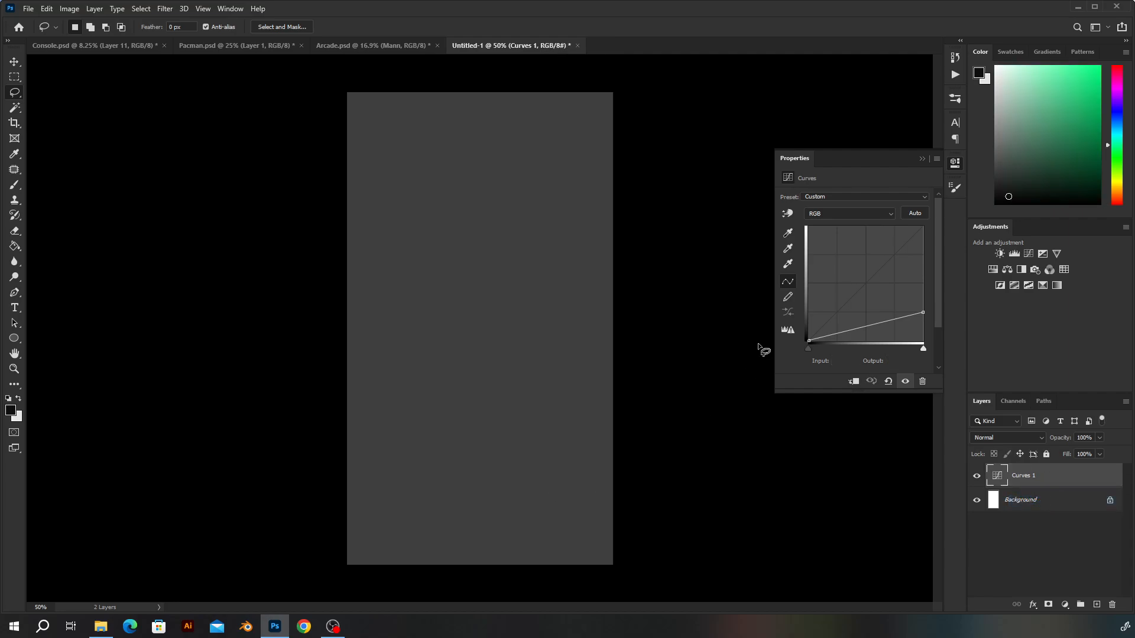
key(ctrl+z)
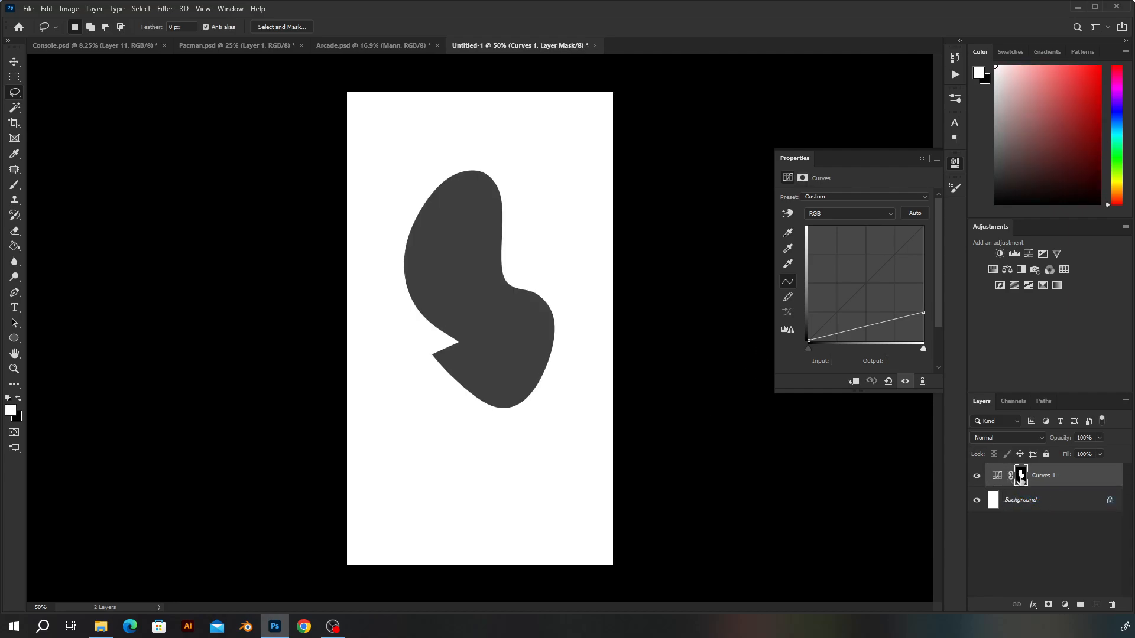
mouse_move(521, 495)
mouse_down()
mouse_move(548, 463)
mouse_move(558, 512)
mouse_up()
click(557, 509)
right_click(15, 92)
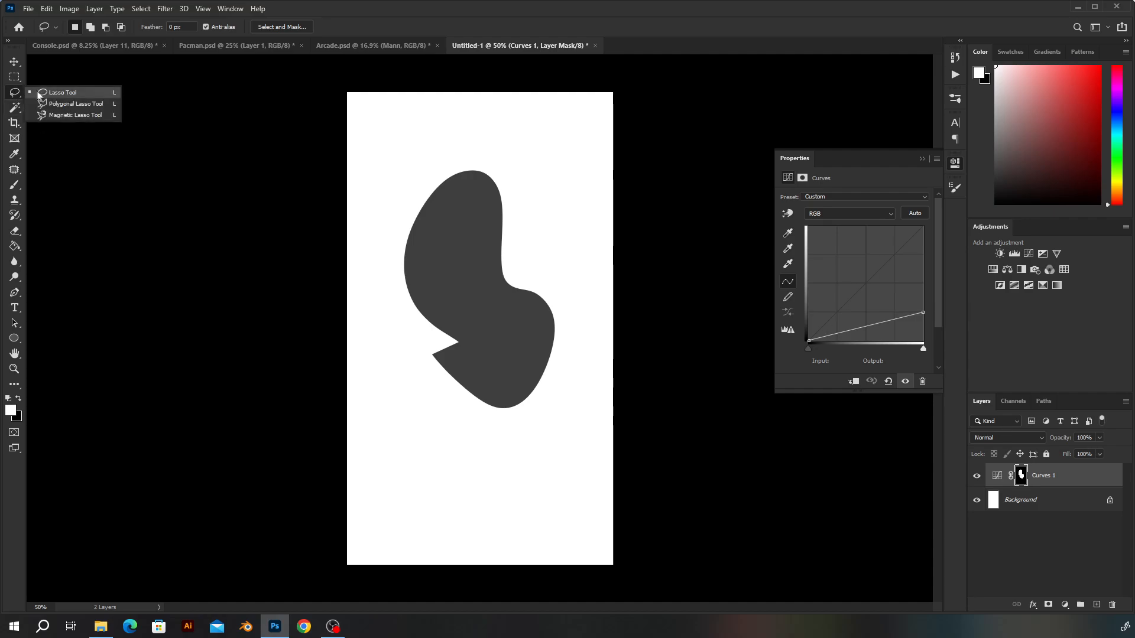
click(14, 107)
right_click(15, 108)
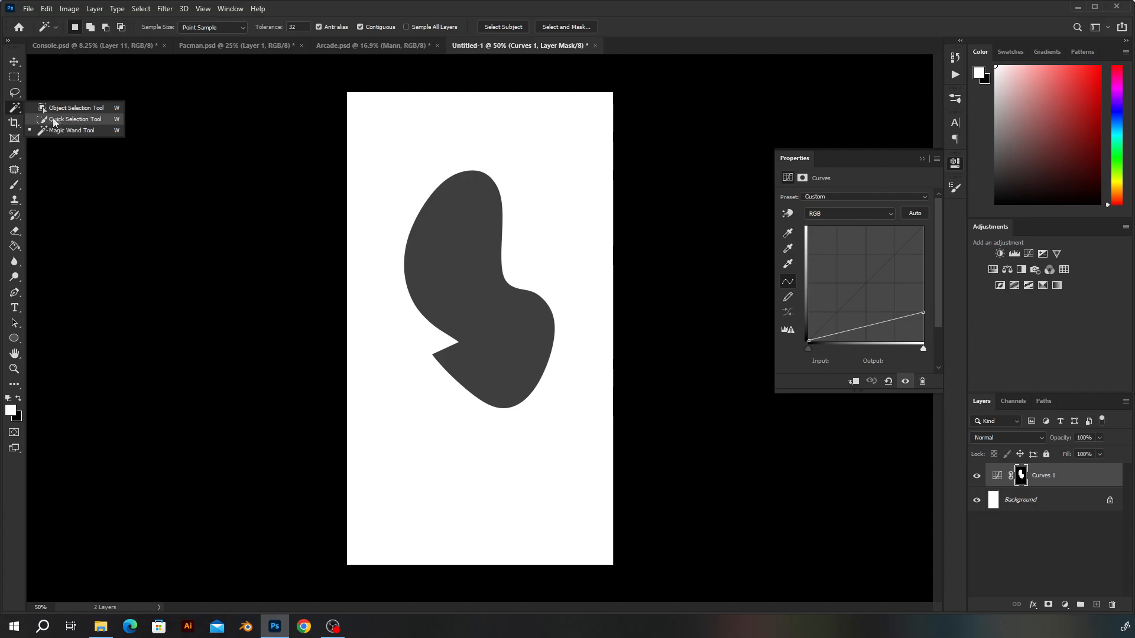
click(16, 79)
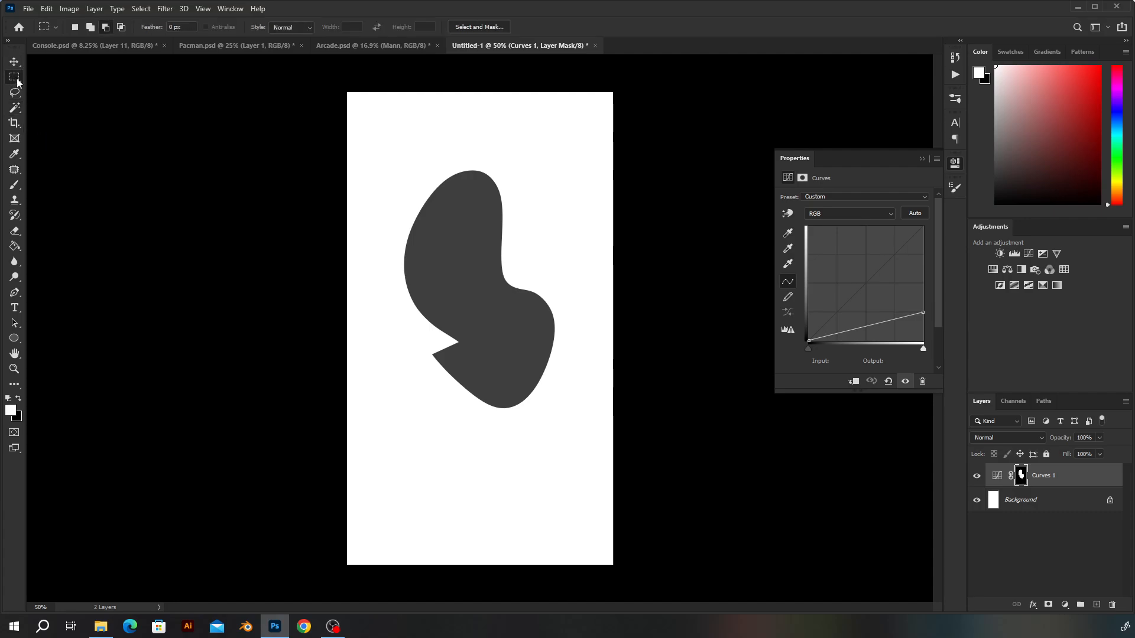
right_click(21, 83)
click(24, 80)
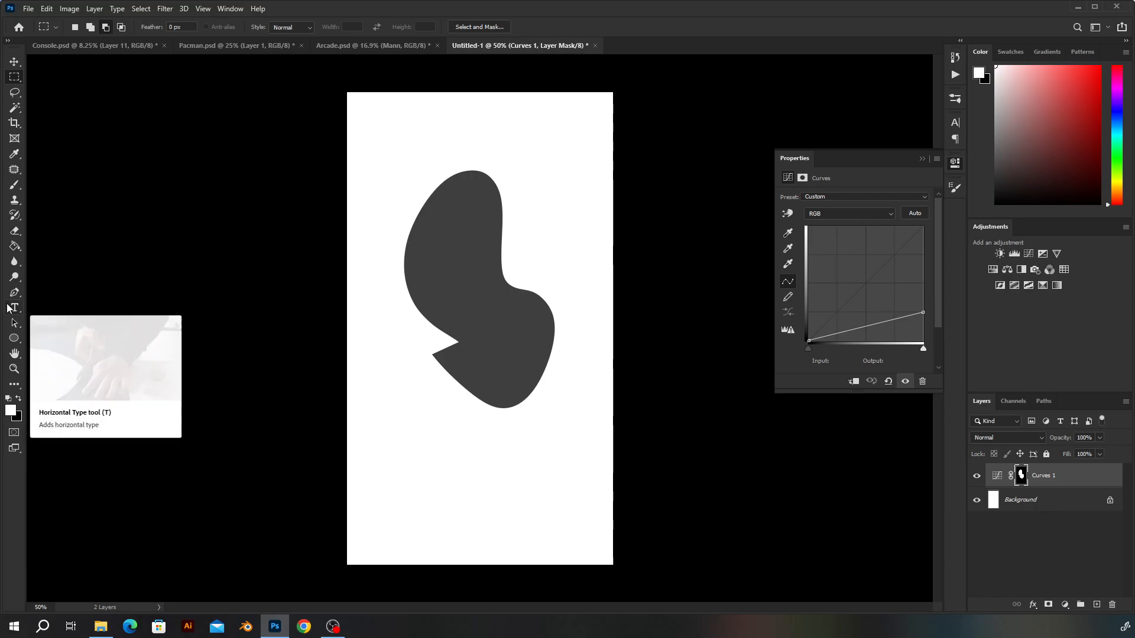
Delete the masked Curves adjustment layer
click(999, 476)
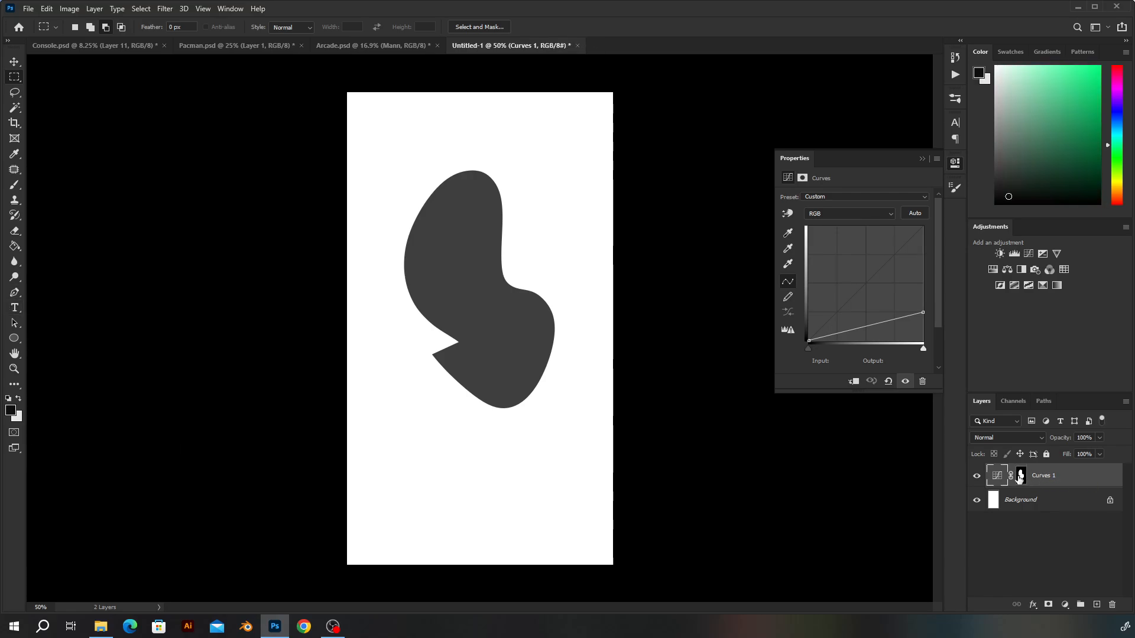
key(Delete)
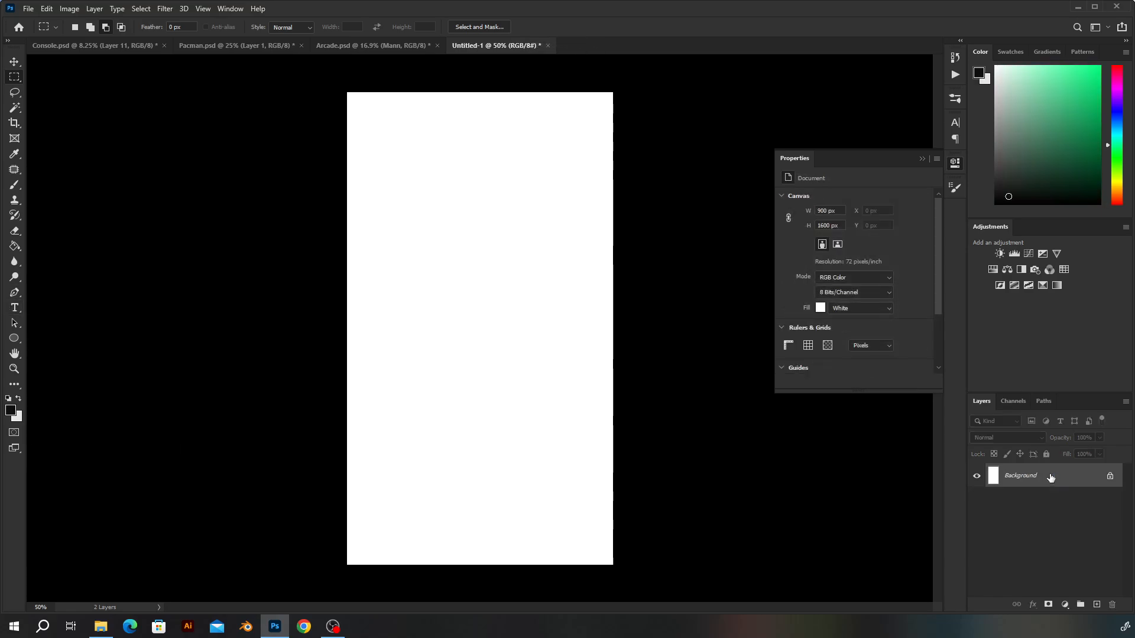
Add an unmasked Curves layer, try bending its curve down to input 176, output 116, and undo the bend
click(1028, 253)
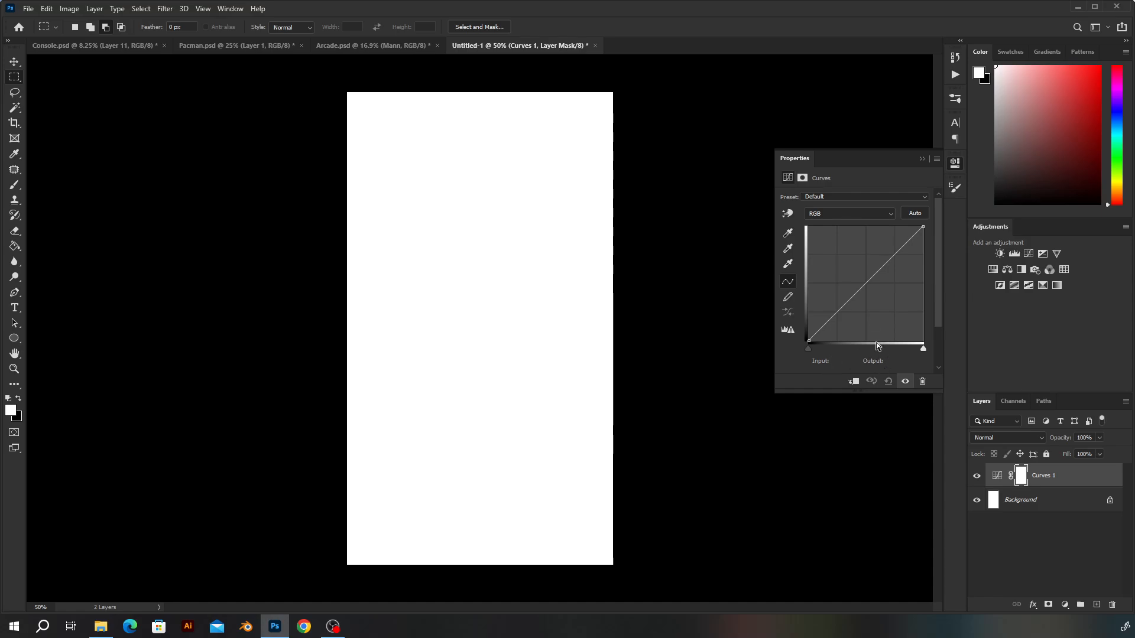
click(884, 266)
drag(884, 265, 887, 288)
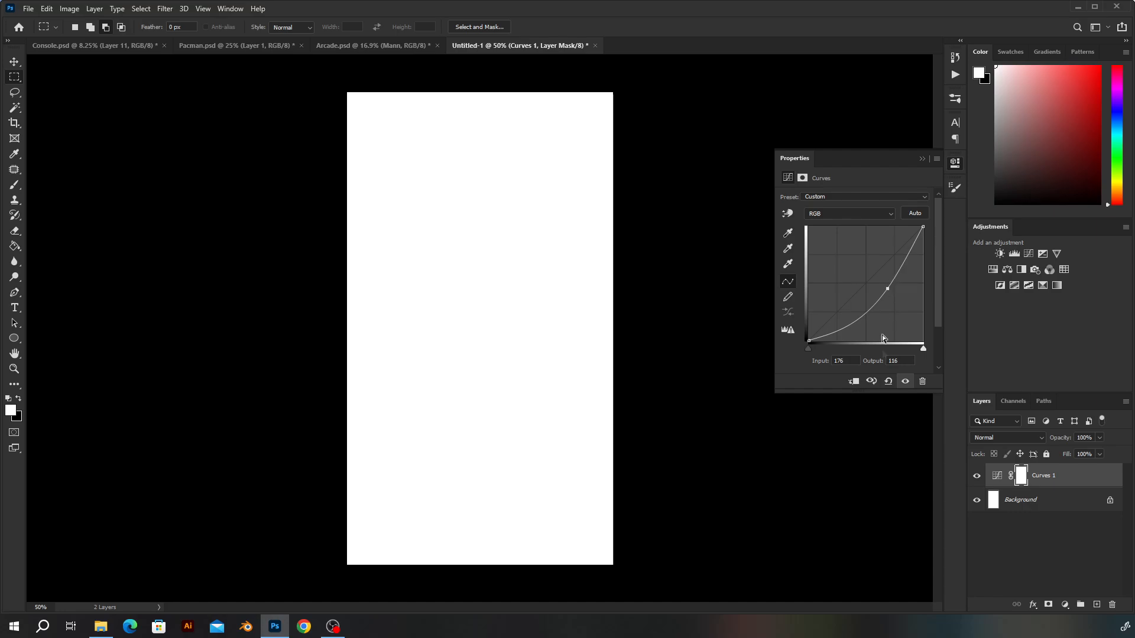
key(ctrl+z)
Add a curve point at input 128, try outputs of 155 and 180, and delete the Curves layer
click(866, 281)
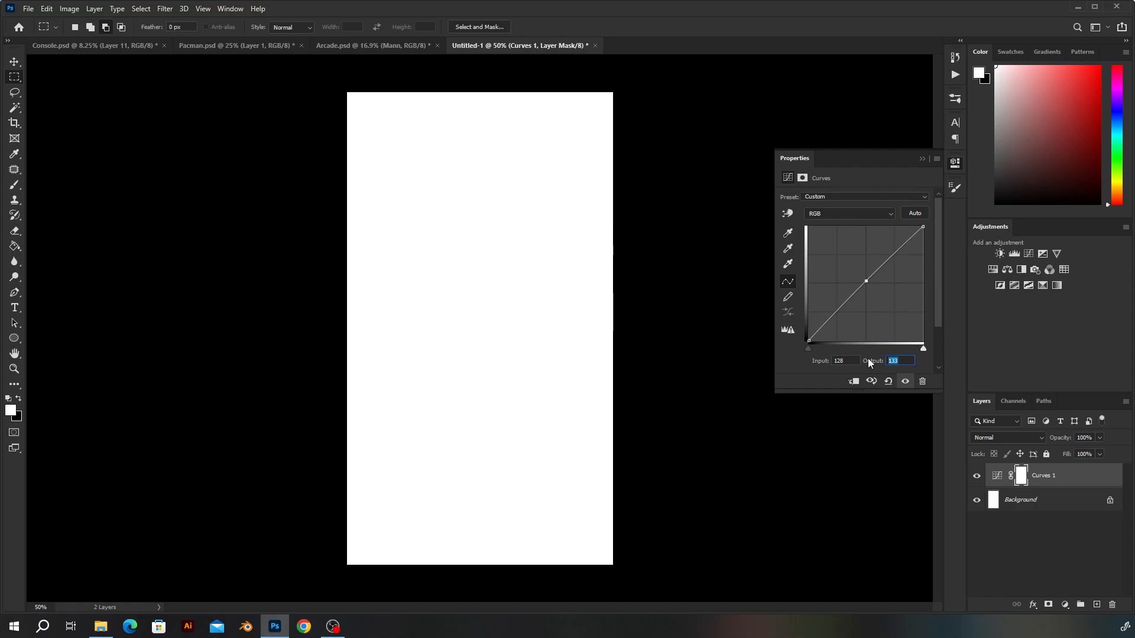
text(155)
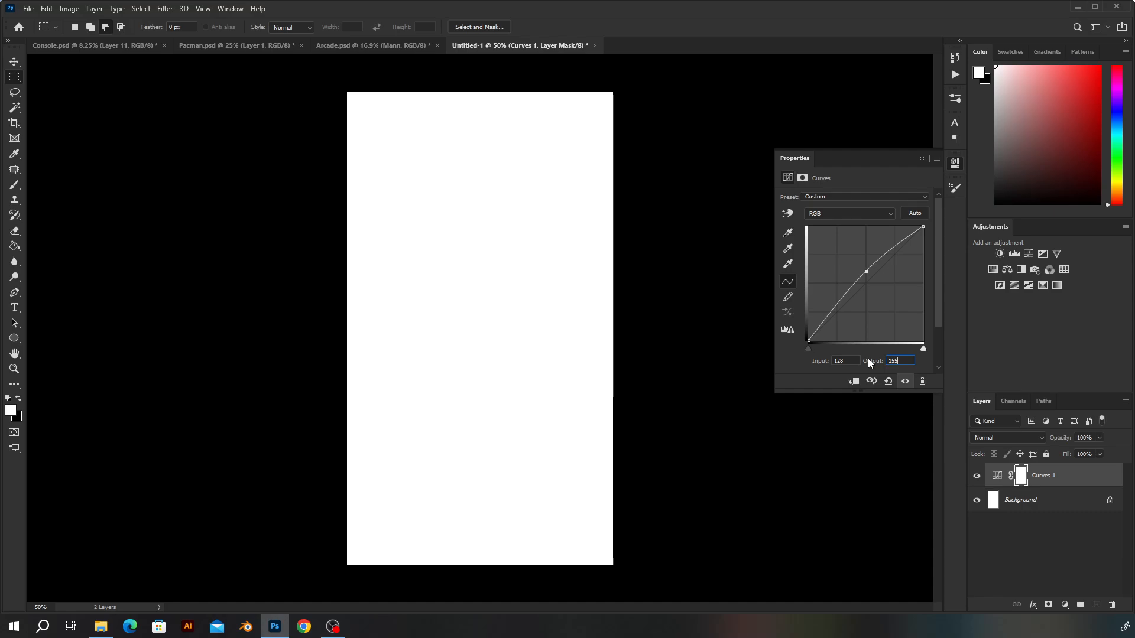
key(BackSpace)
key(BackSpace)
text(80)
key(Delete)
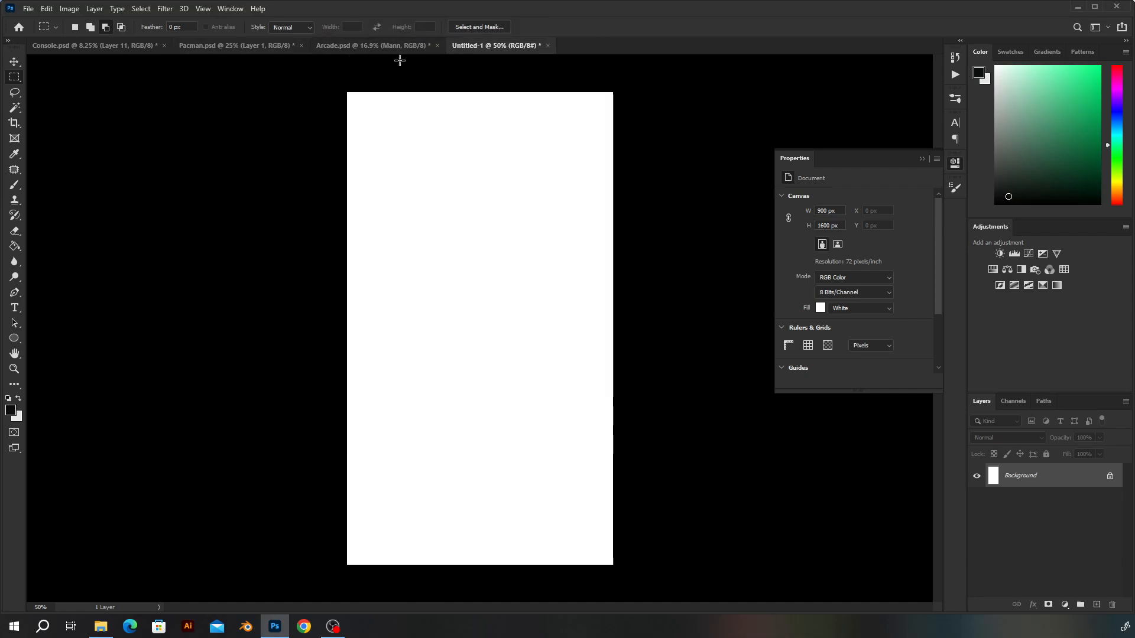
Switch to the Arcade.psd document, toggle the Mann layer's visibility off and on, and rename the layer to Man
click(370, 48)
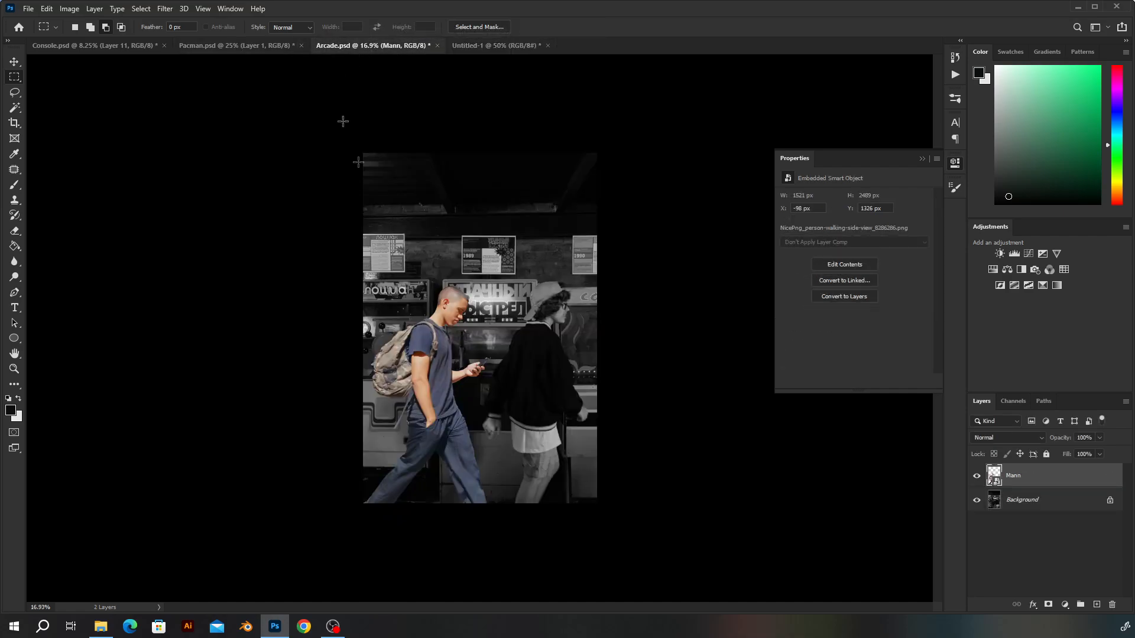
scroll(476, 336, up, 2)
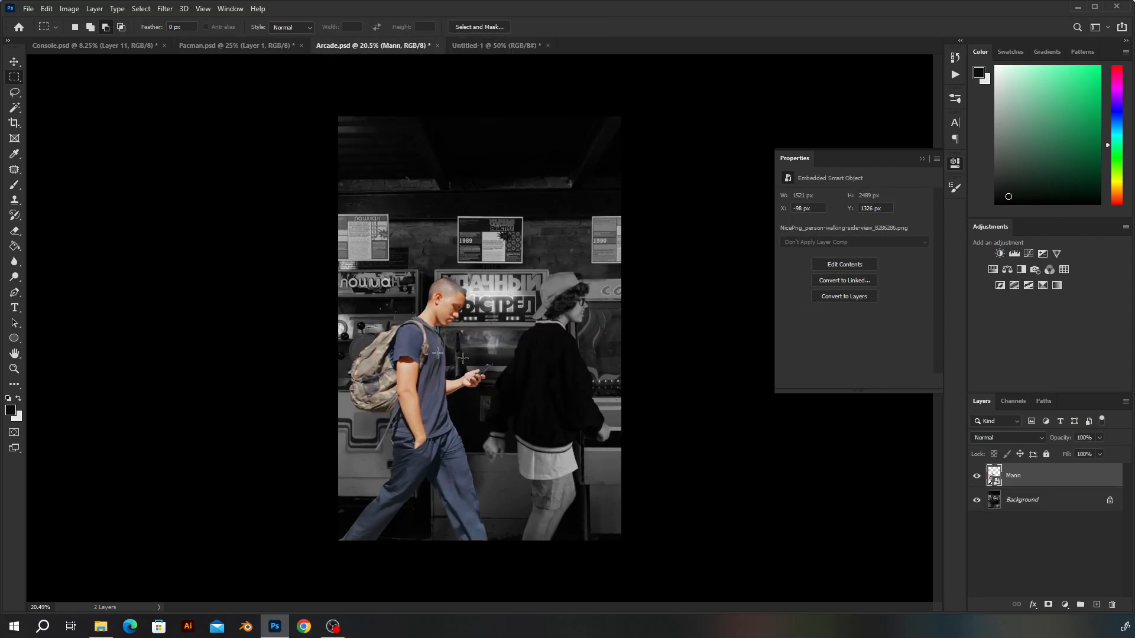
click(976, 476)
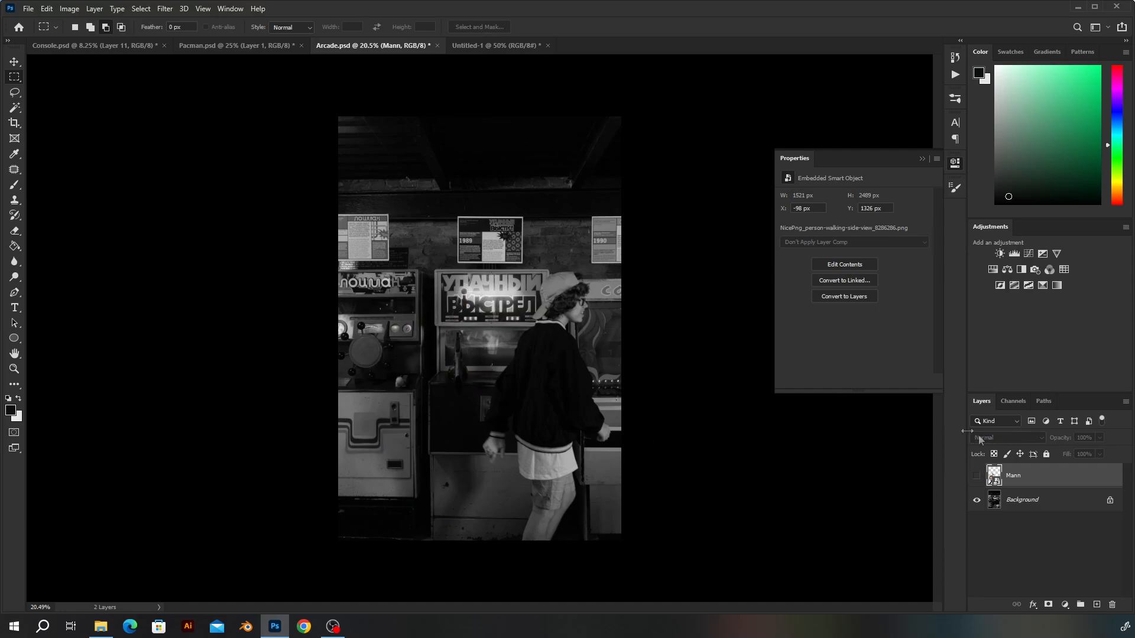
click(974, 477)
double_click(1022, 476)
click(1022, 476)
key(Return)
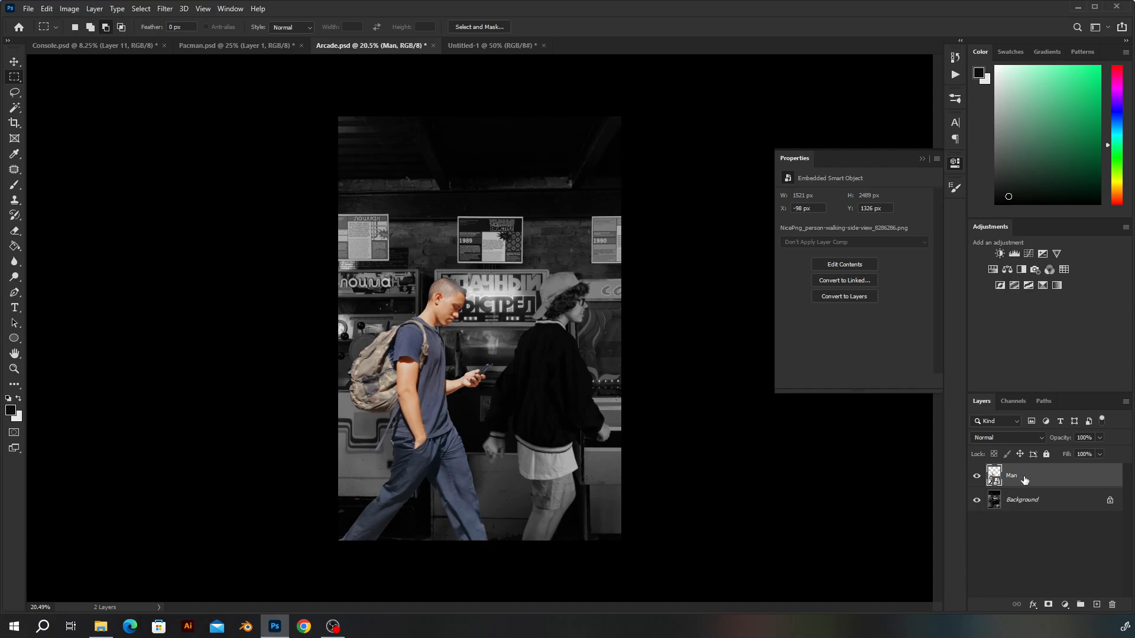
Apply Hue/Saturation to the Man layer with the saturation set to -100
key(ctrl+u)
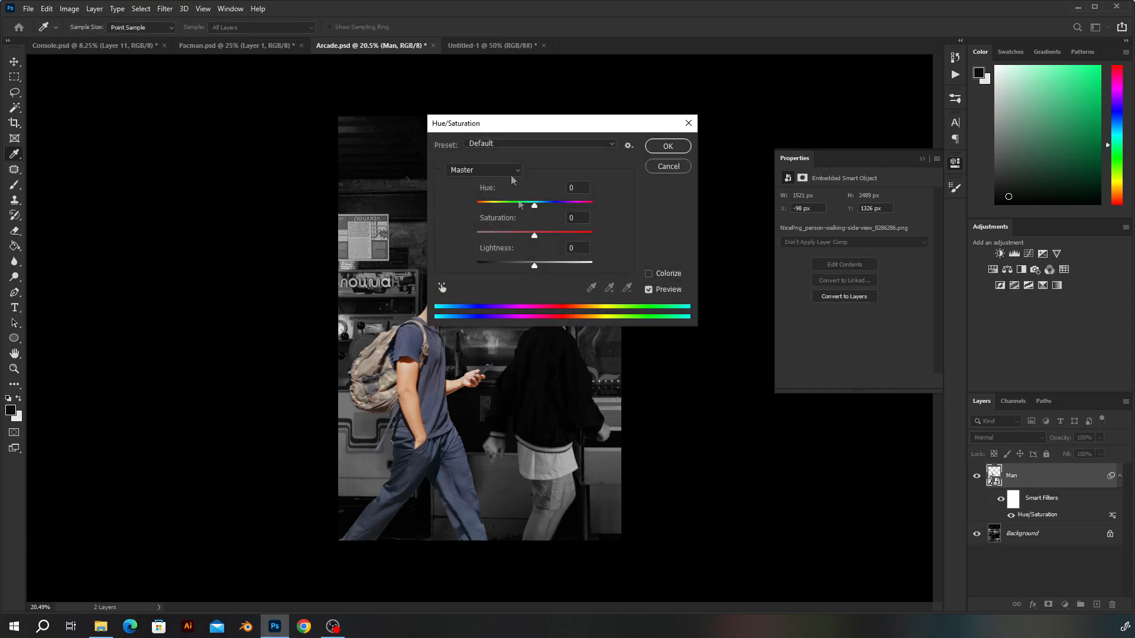
drag(535, 236, 437, 222)
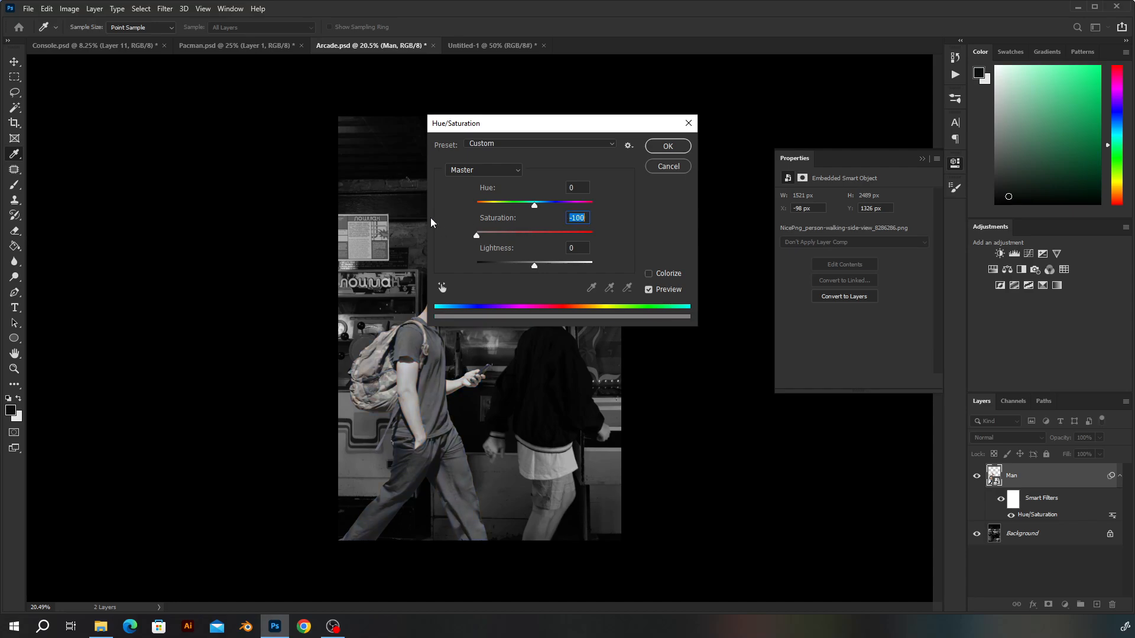
click(663, 151)
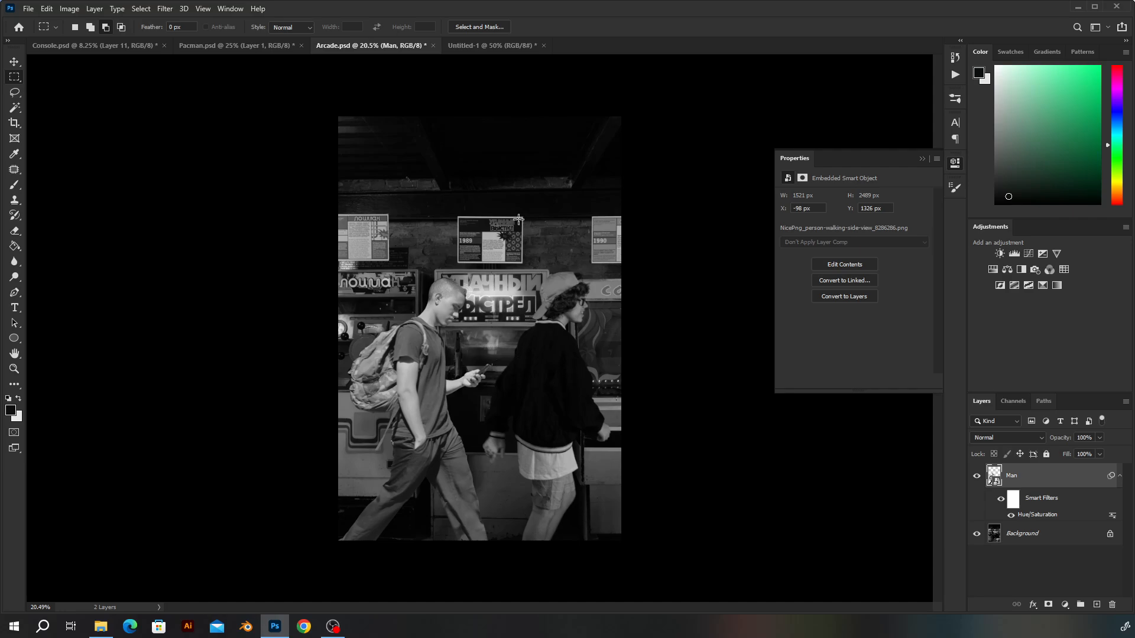
Add a Curves adjustment layer above the Man layer and lower its white point to an output of 49
click(1029, 254)
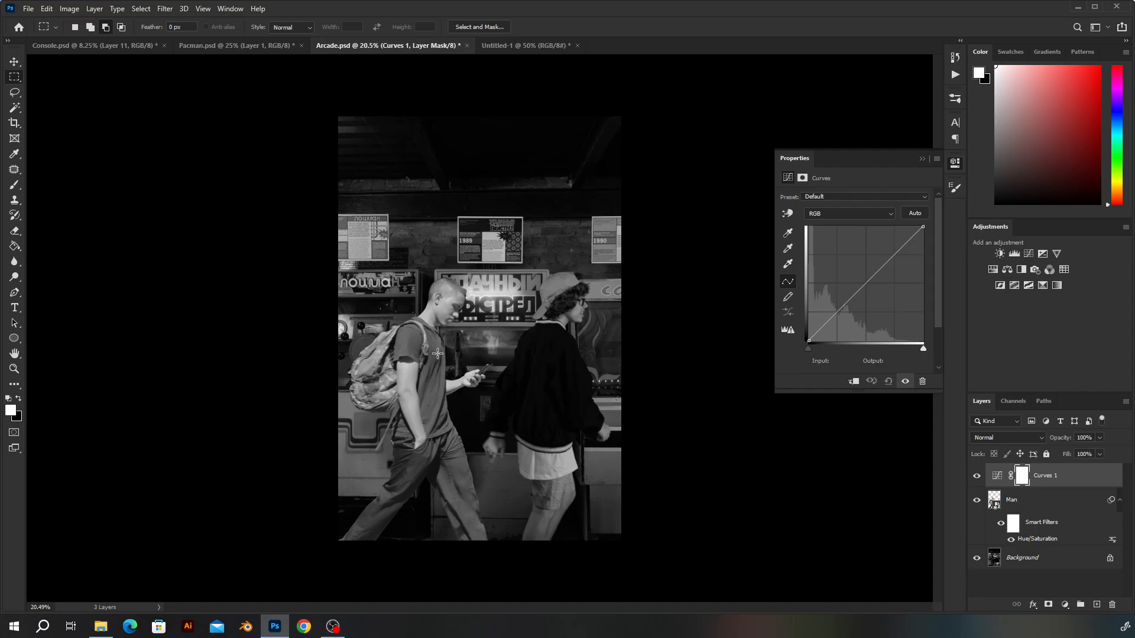
click(923, 227)
drag(924, 227, 933, 312)
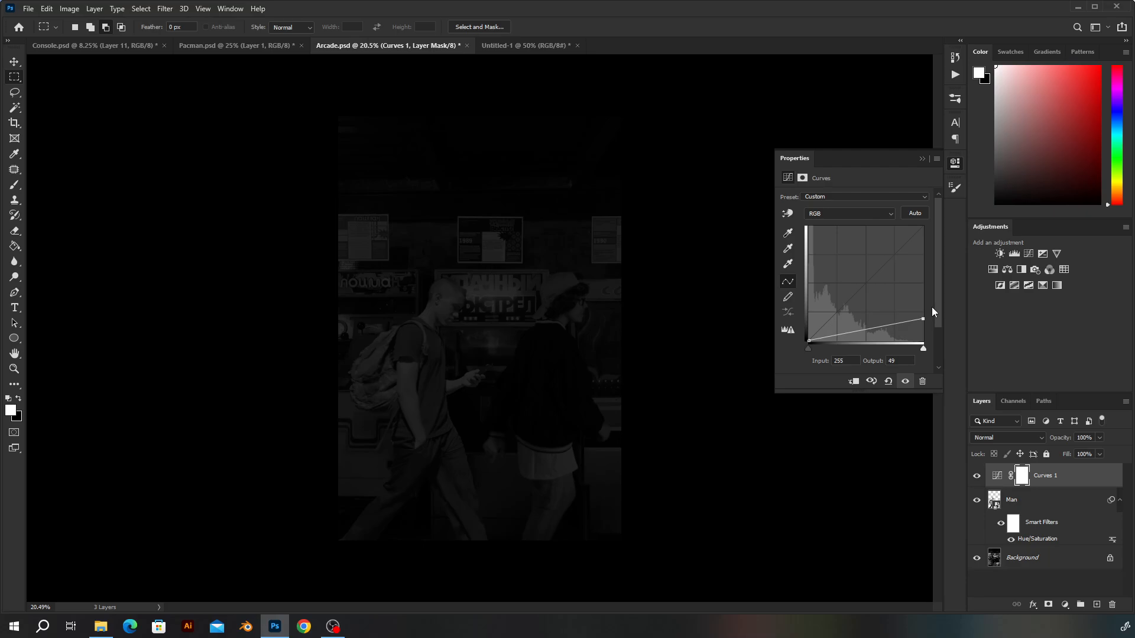
Try clipping the Curves adjustment to the Man layer, and undo the clipping
alt+click(1042, 486)
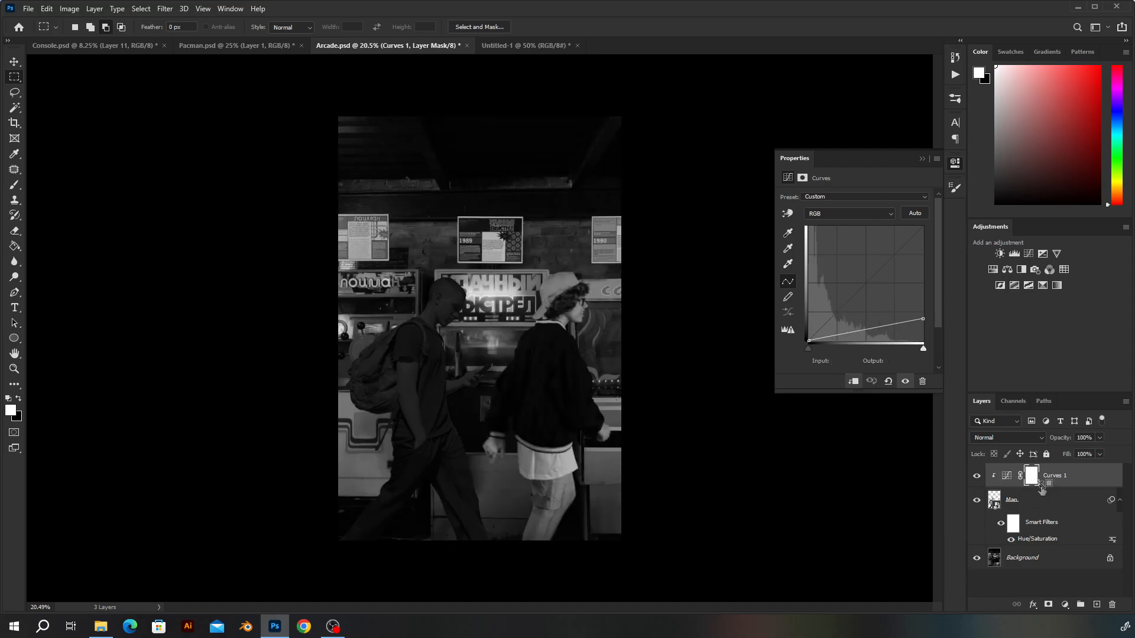
key(ctrl+z)
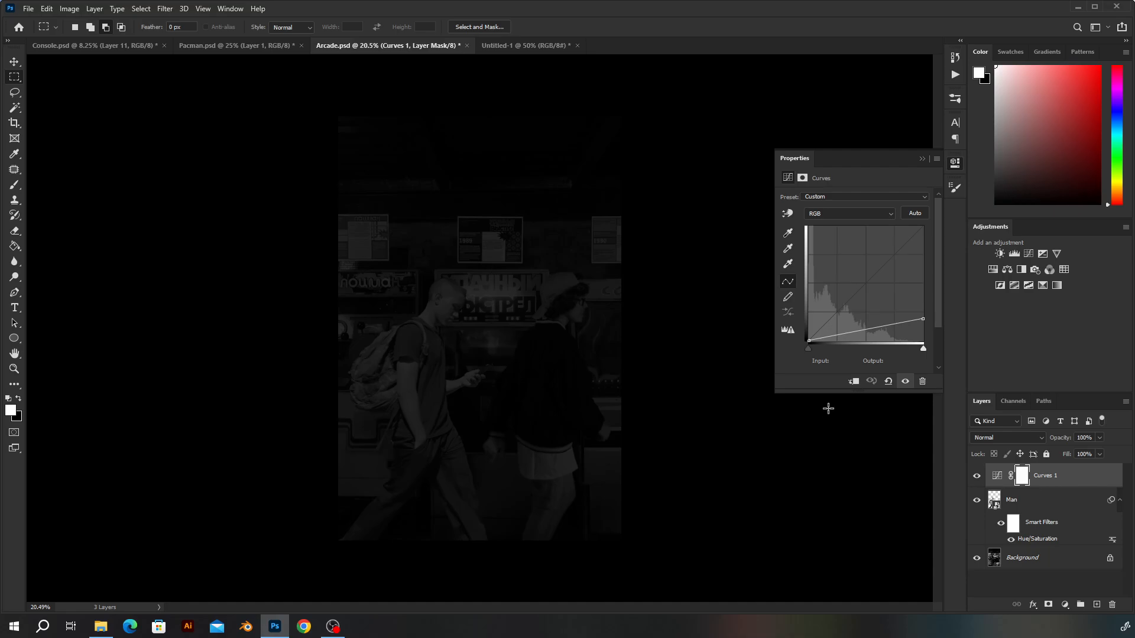
Clip the Curves adjustment to the Man layer and raise its white point to an output of 255
click(853, 383)
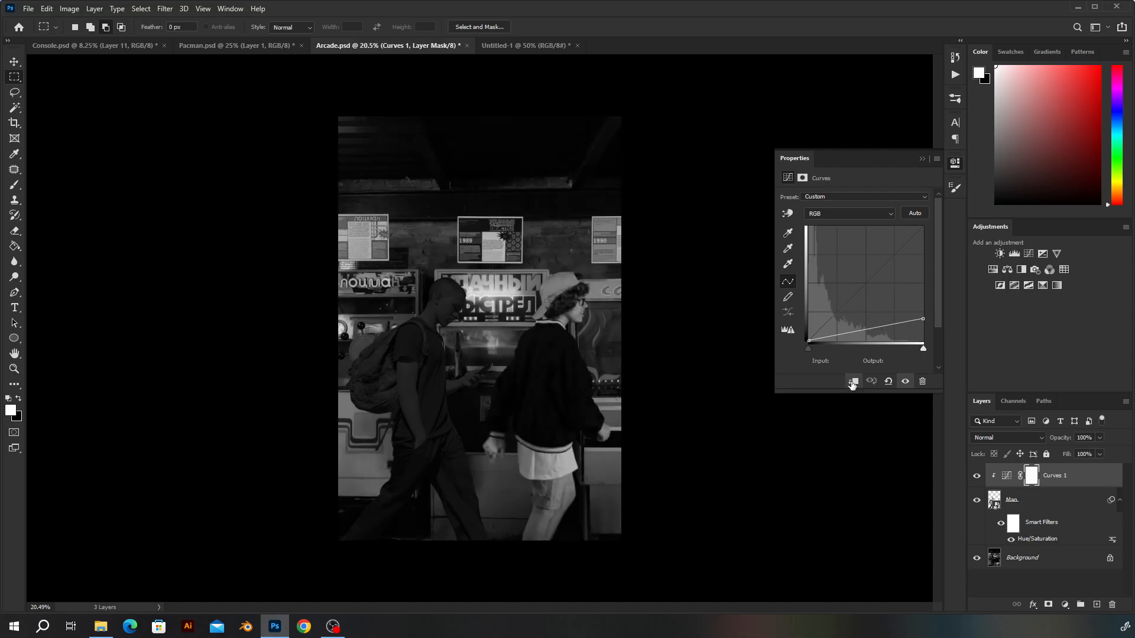
click(1032, 479)
click(1009, 480)
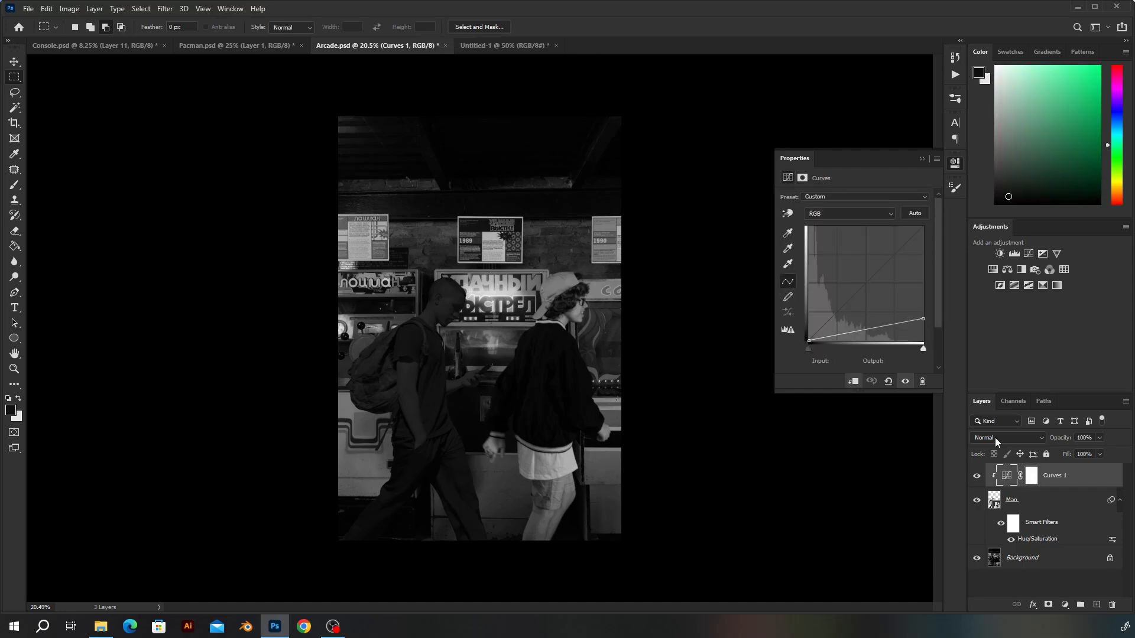
drag(923, 320, 940, 191)
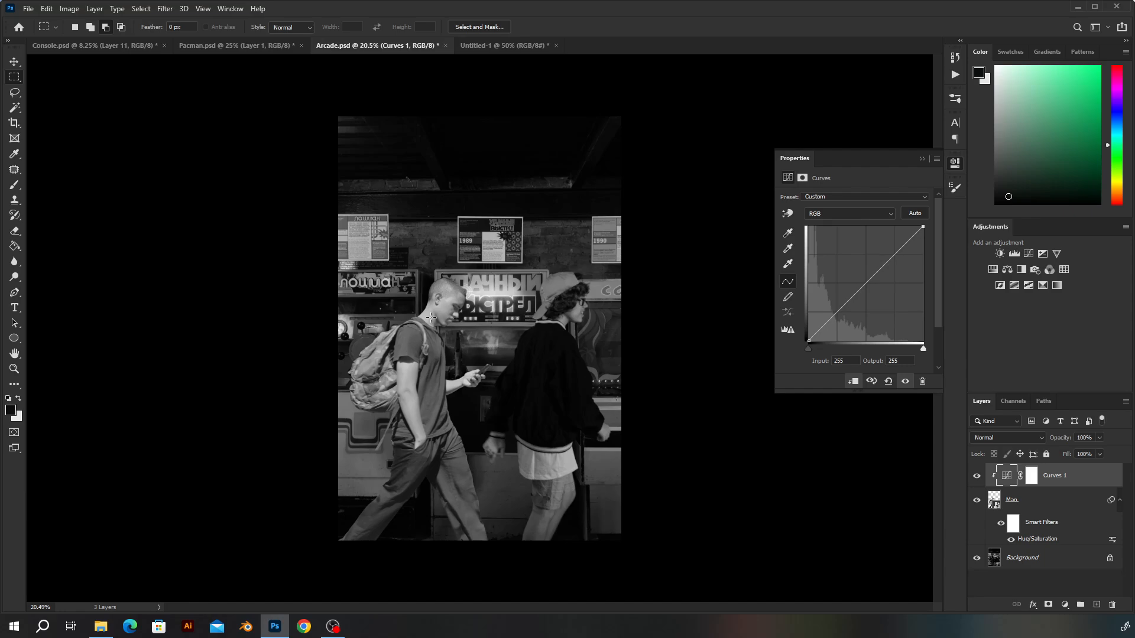
Try moving the curve's black point to input 37, and undo the Curves edits and clipping
click(808, 340)
drag(808, 340, 825, 340)
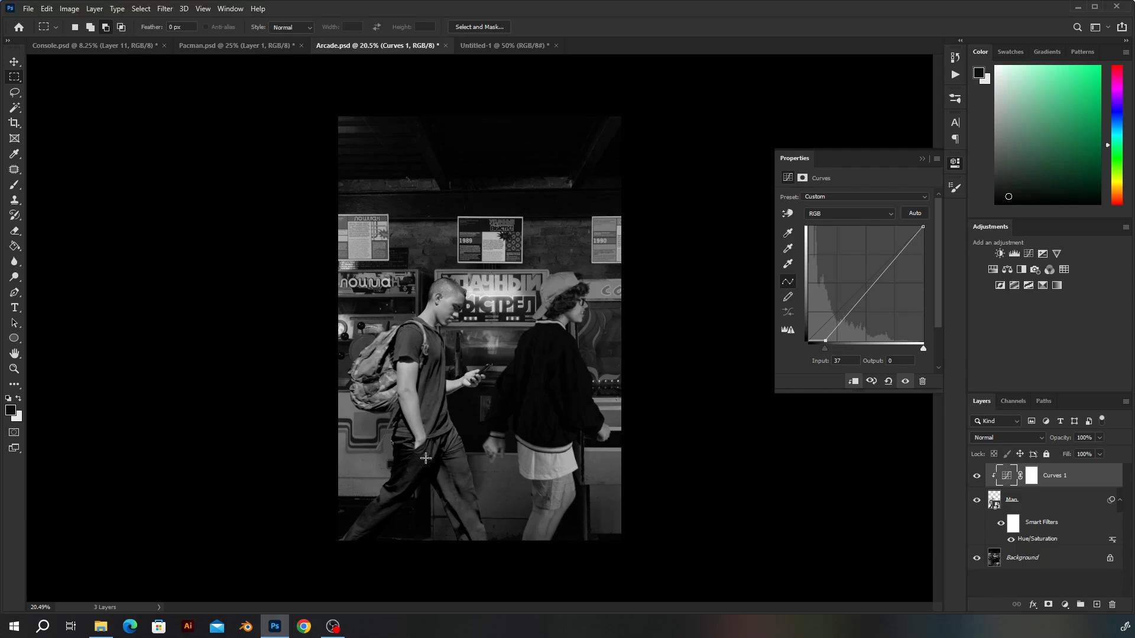
key(v)
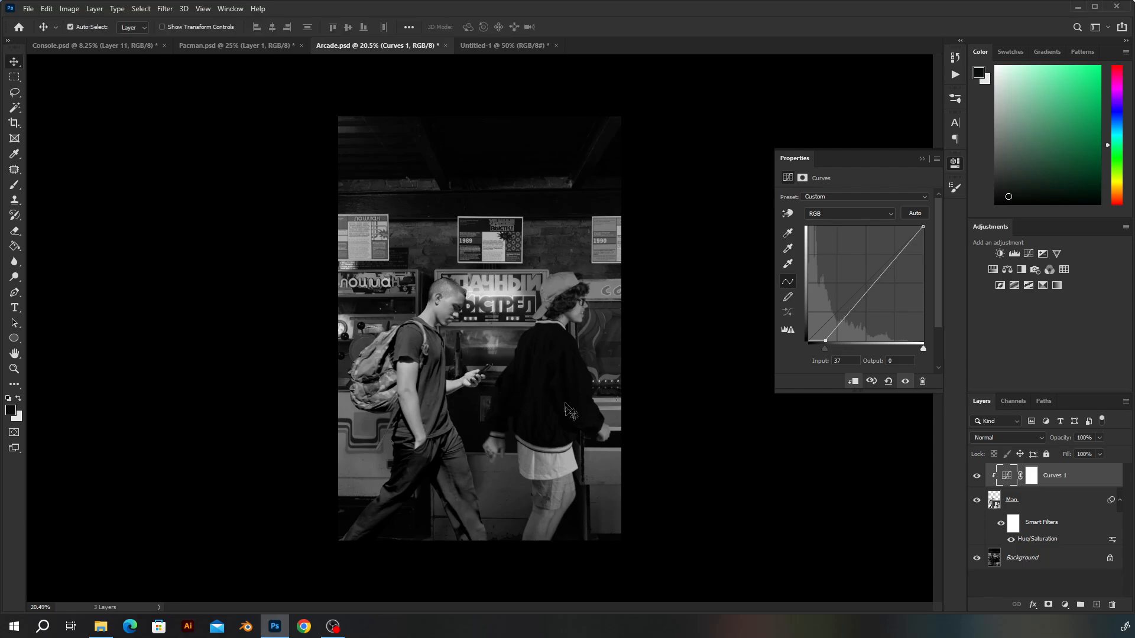
key(ctrl+z)
key(ctrl+z)
key(ctrl+z)
key(ctrl+z)
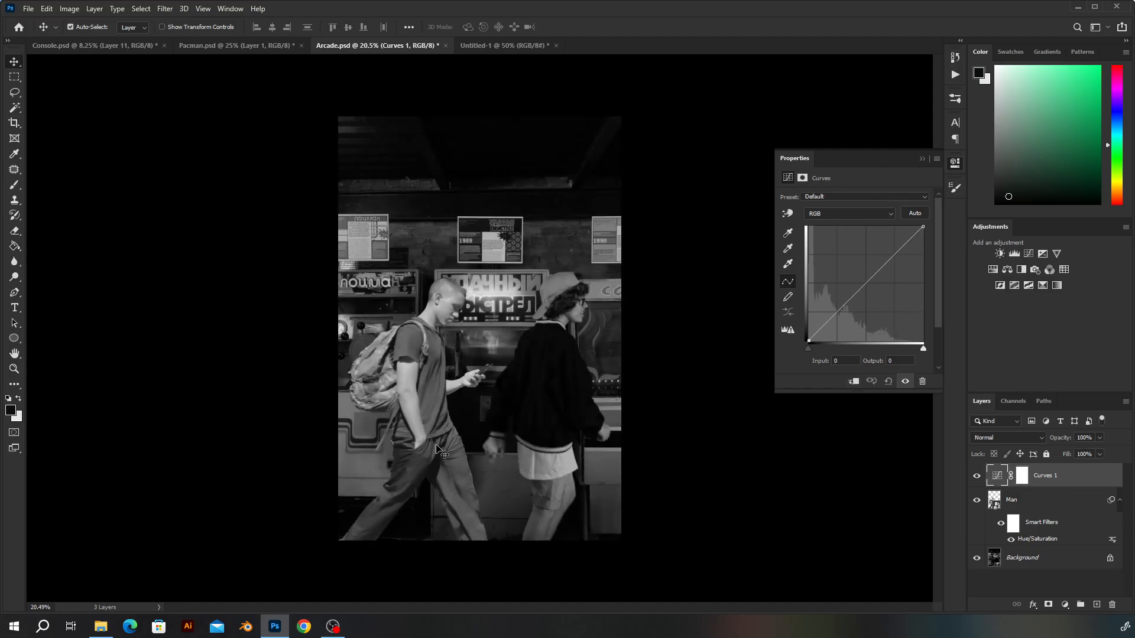
Move the Curves black point slightly inward and clip the adjustment to the Man layer, toggling its visibility to compare
drag(808, 342, 817, 340)
alt+click(1013, 486)
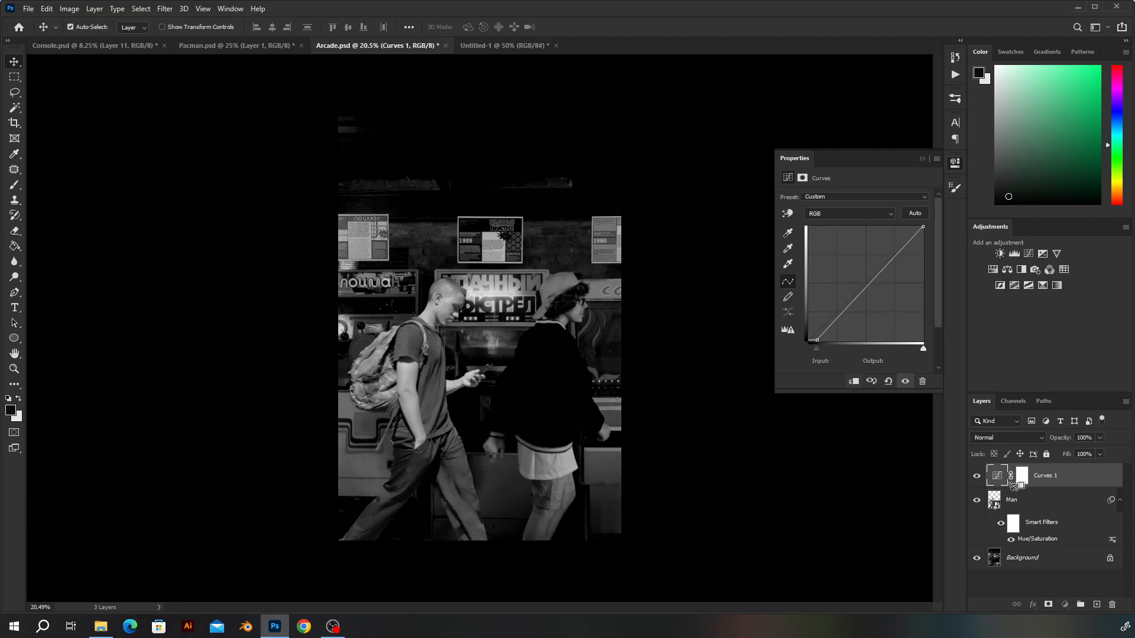
click(977, 480)
click(977, 479)
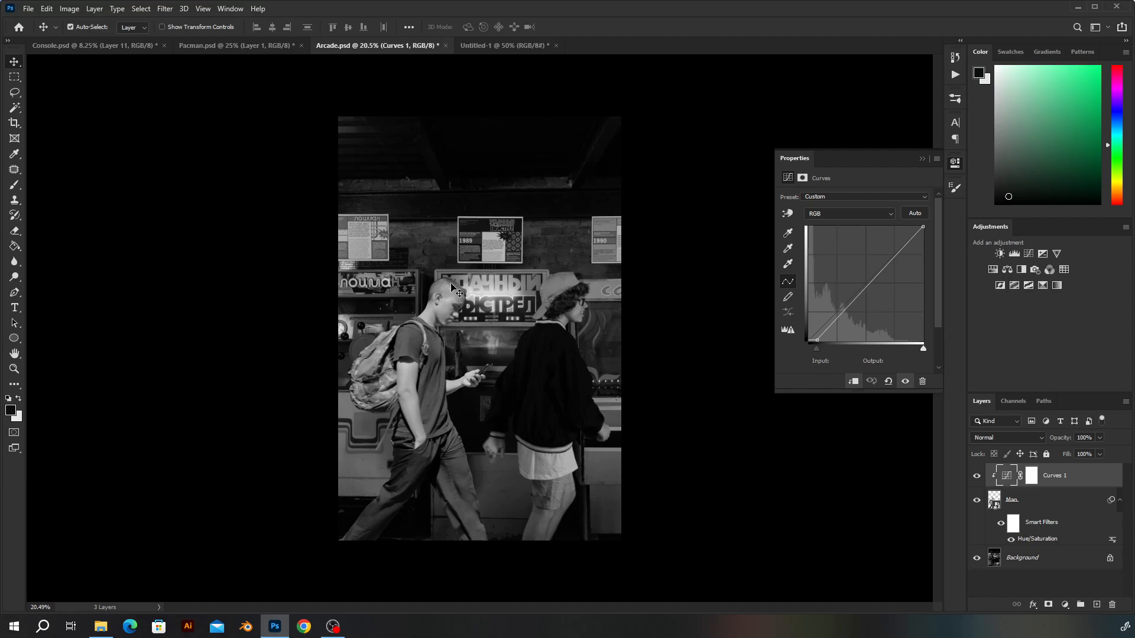
Try a white point output of 209 and a midtone point at input 148, output 87, and undo back to the default curve
drag(923, 227, 931, 247)
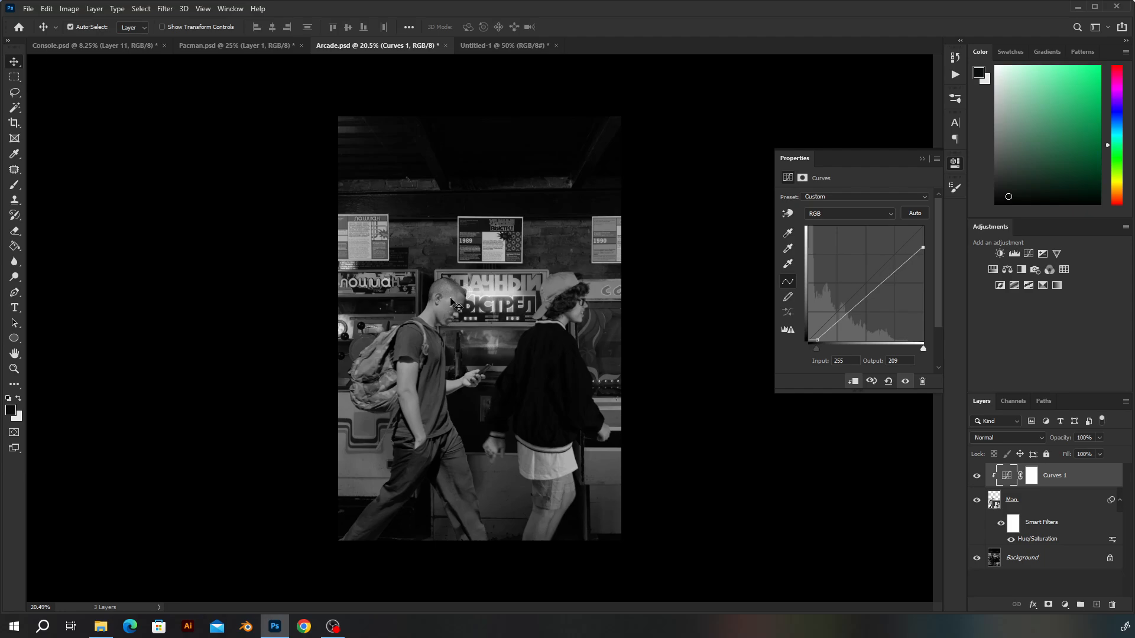
click(872, 293)
drag(872, 292, 875, 300)
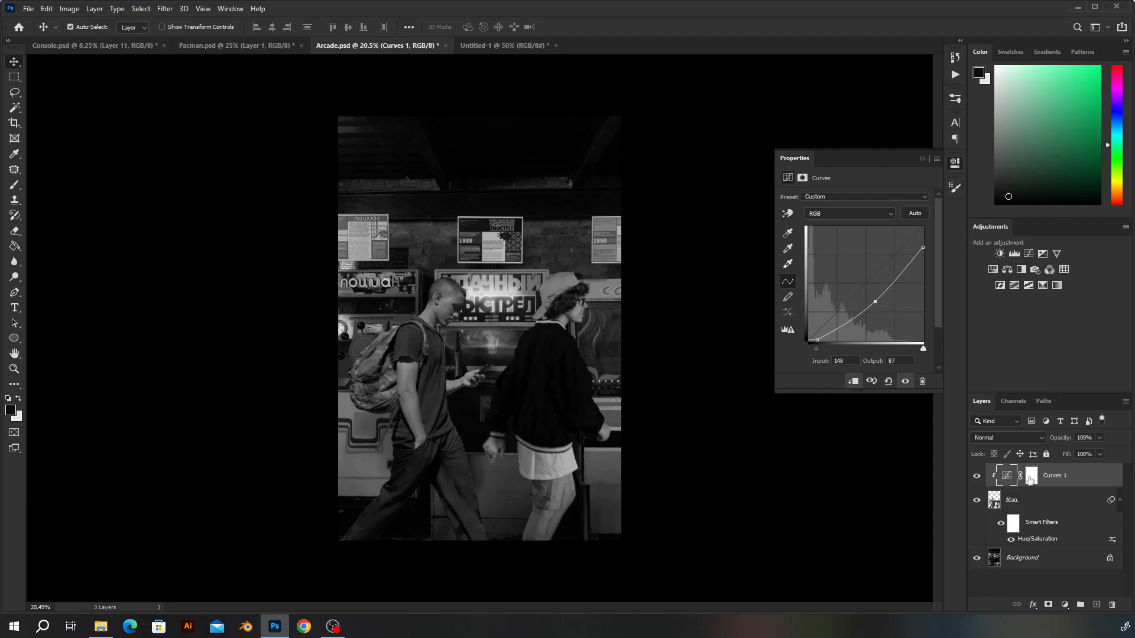
key(ctrl+z)
key(ctrl+z)
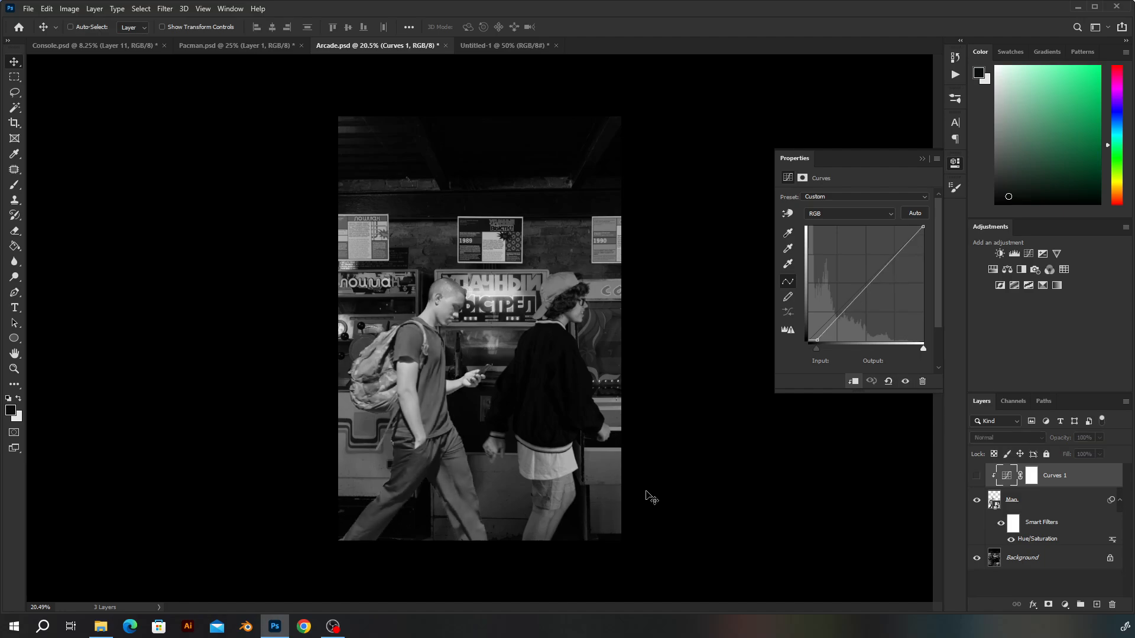
click(977, 476)
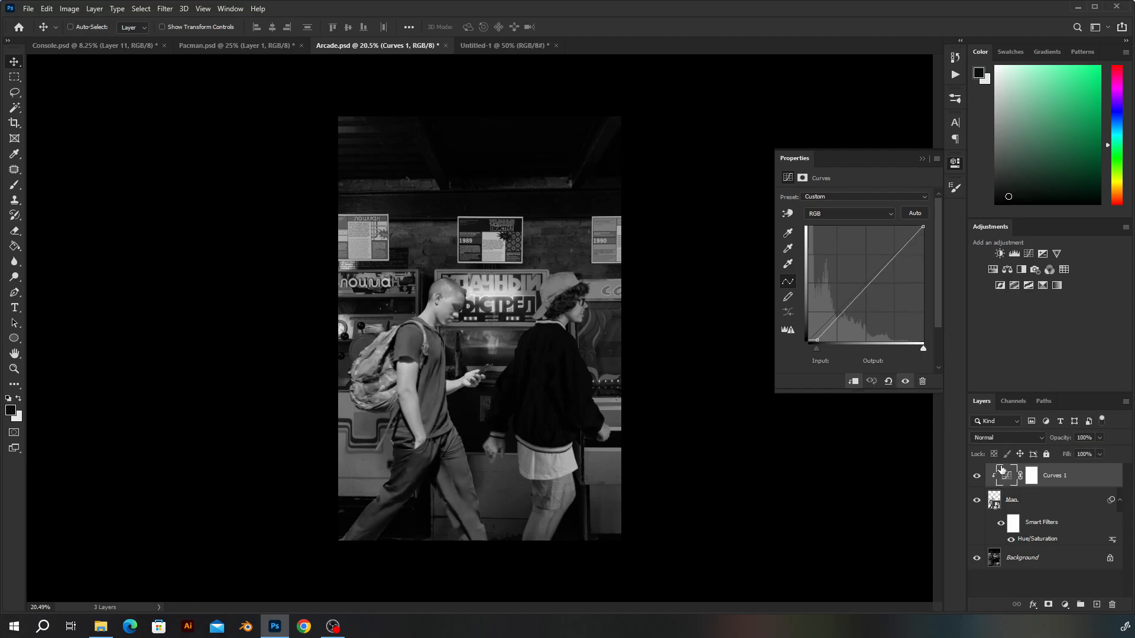
key(ctrl+z)
Clip the default Curves adjustment layer to the Man layer
alt+click(1008, 481)
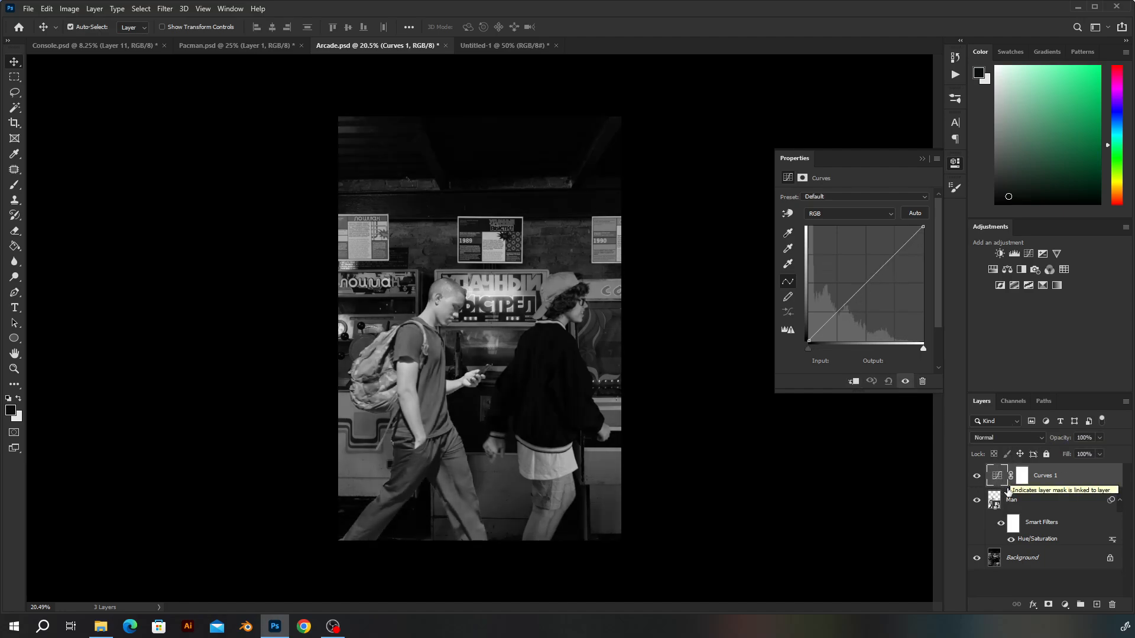
key(ctrl+0)
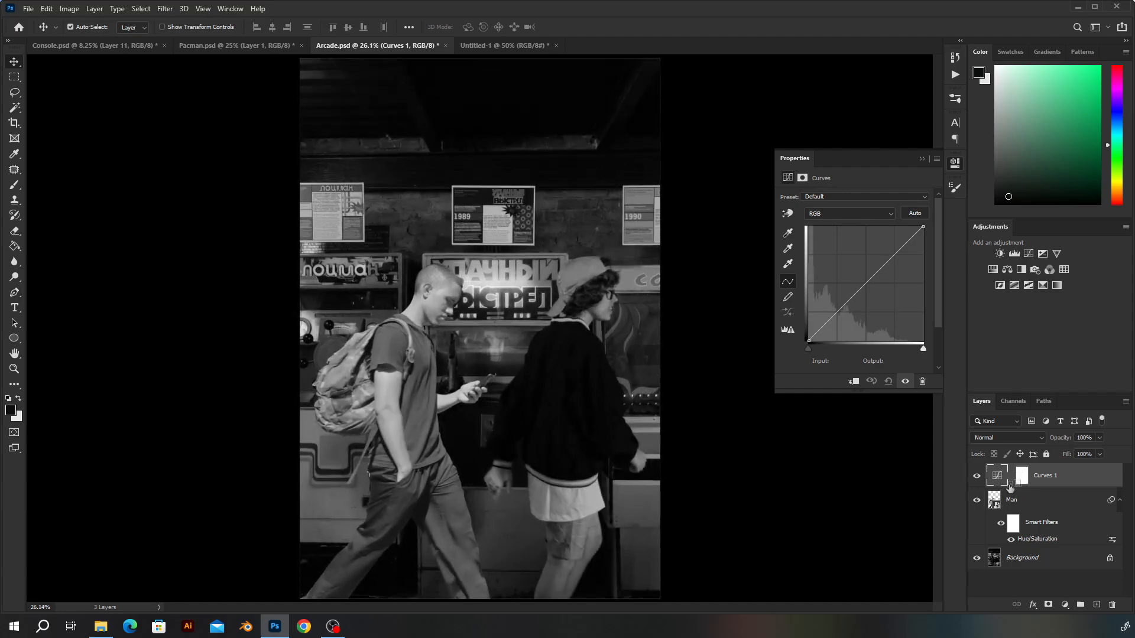
alt+click(1058, 486)
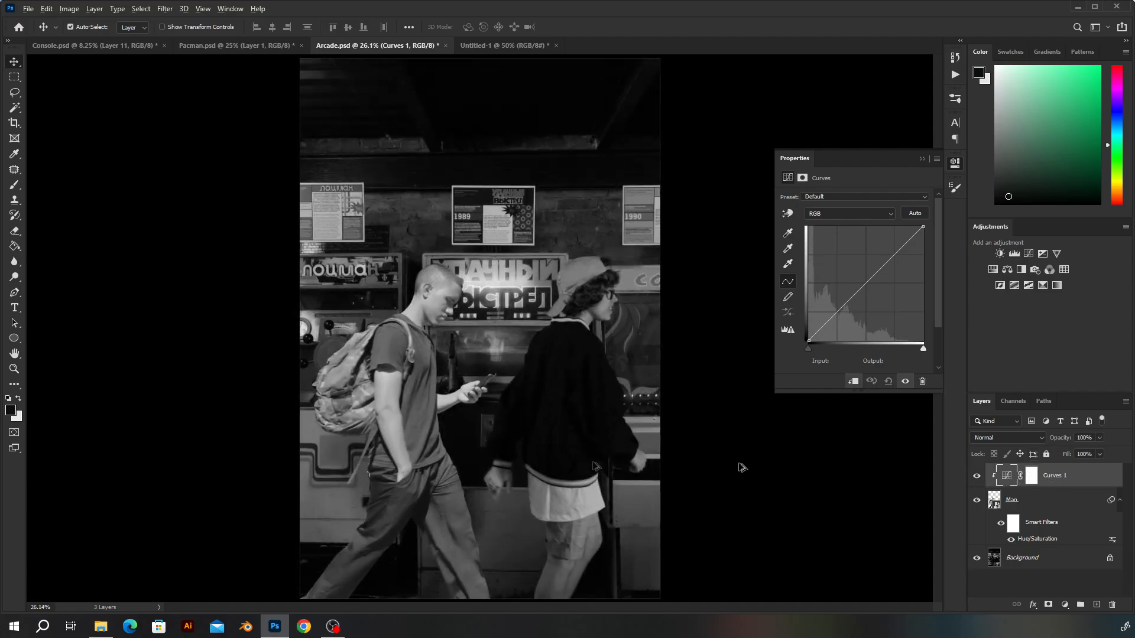
Try brightening the tones sampled on the man's head with the on-image Curves adjustment, and undo it
scroll(385, 415, down, 3)
click(787, 214)
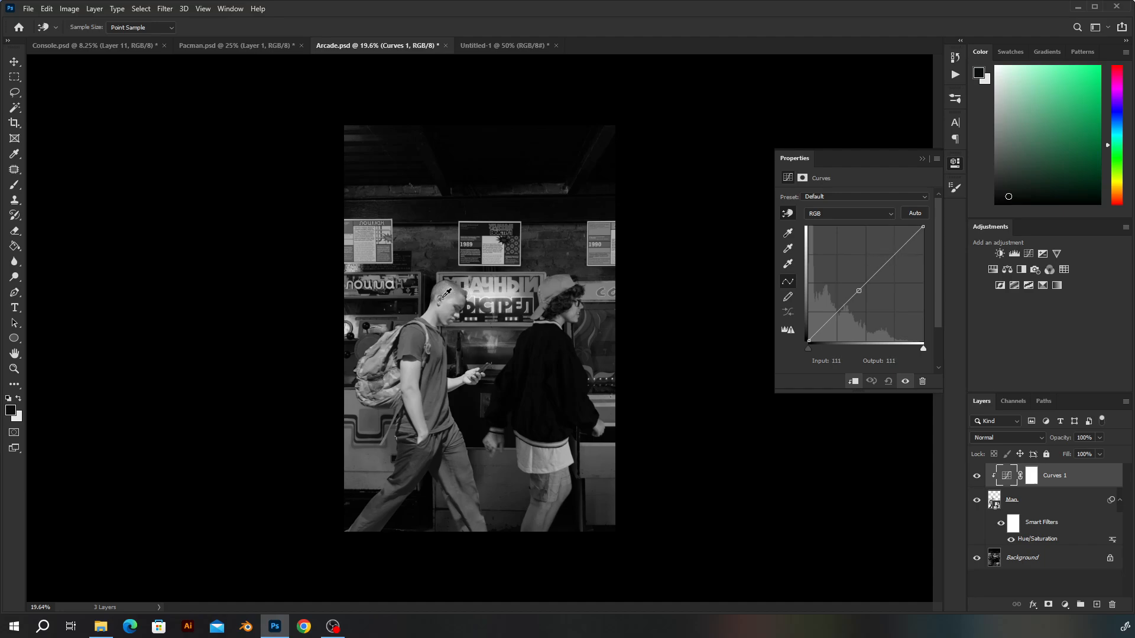
mouse_move(452, 297)
mouse_down()
mouse_move(453, 319)
mouse_move(446, 289)
mouse_move(453, 322)
mouse_move(445, 278)
mouse_up()
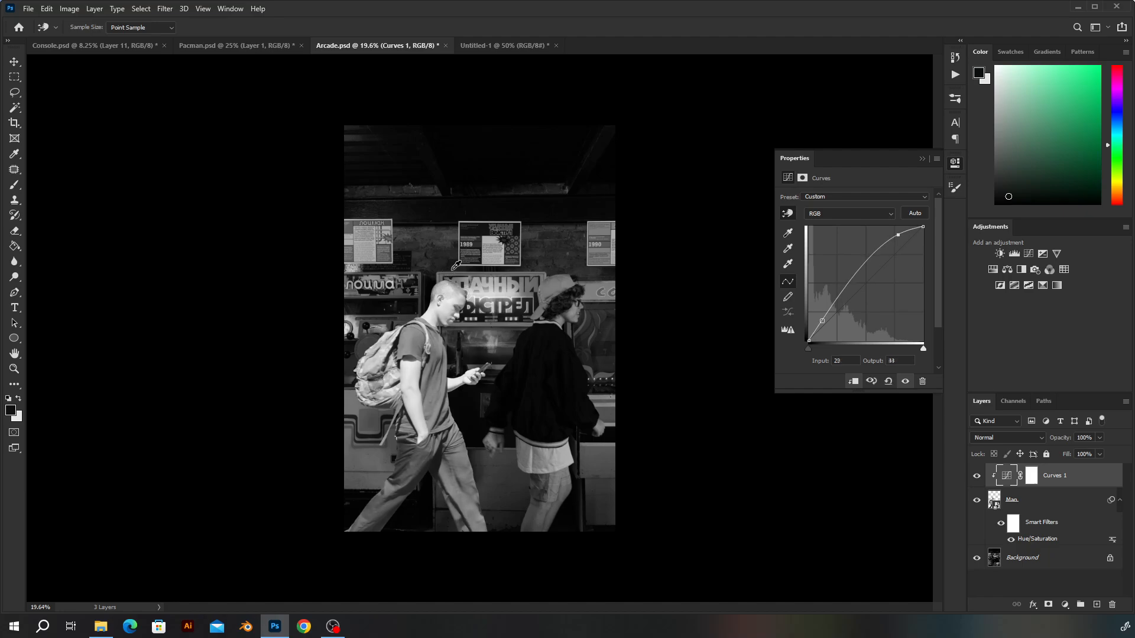
key(ctrl+z)
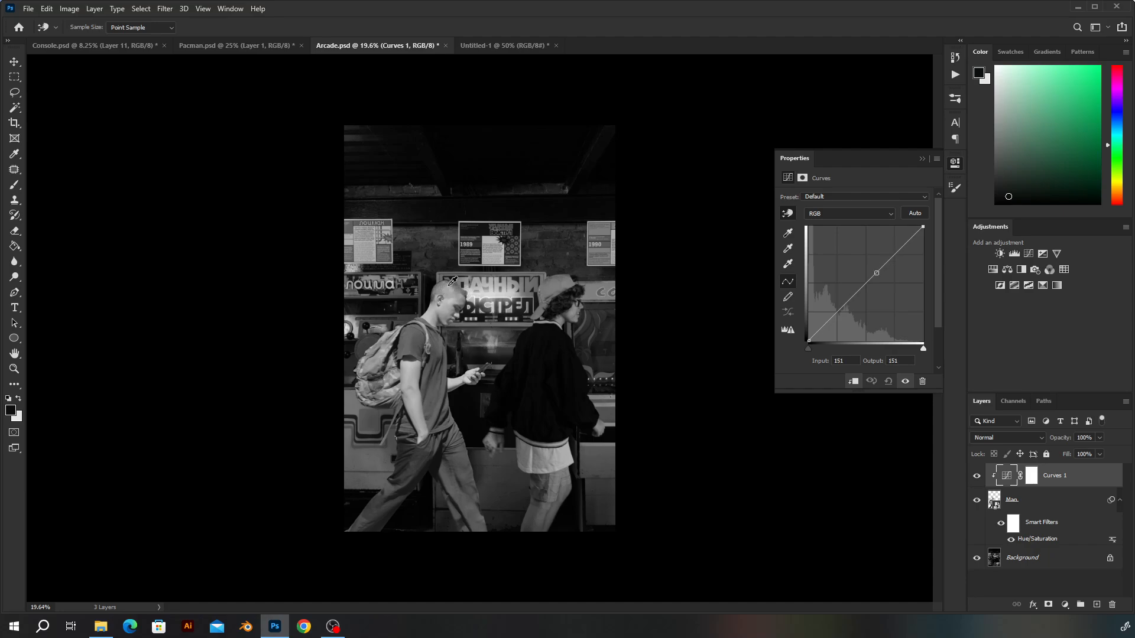
Darken the man's trousers with on-image Curves adjustment, set the face tone to input 180, output 151, and compare before and after
click(441, 460)
drag(441, 460, 443, 468)
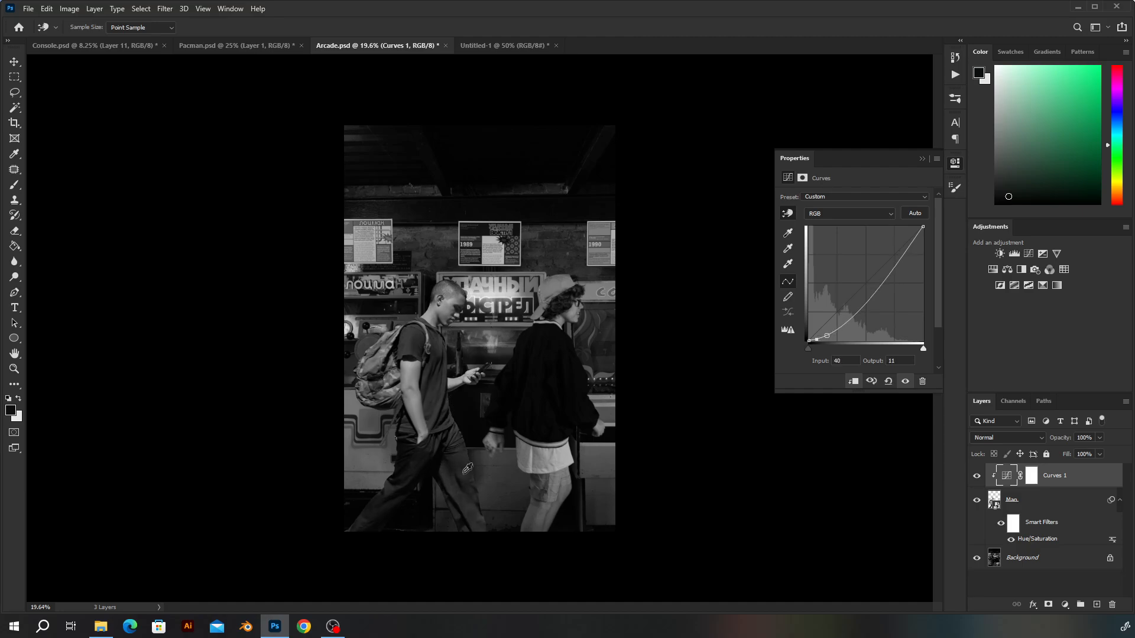
drag(464, 466, 465, 466)
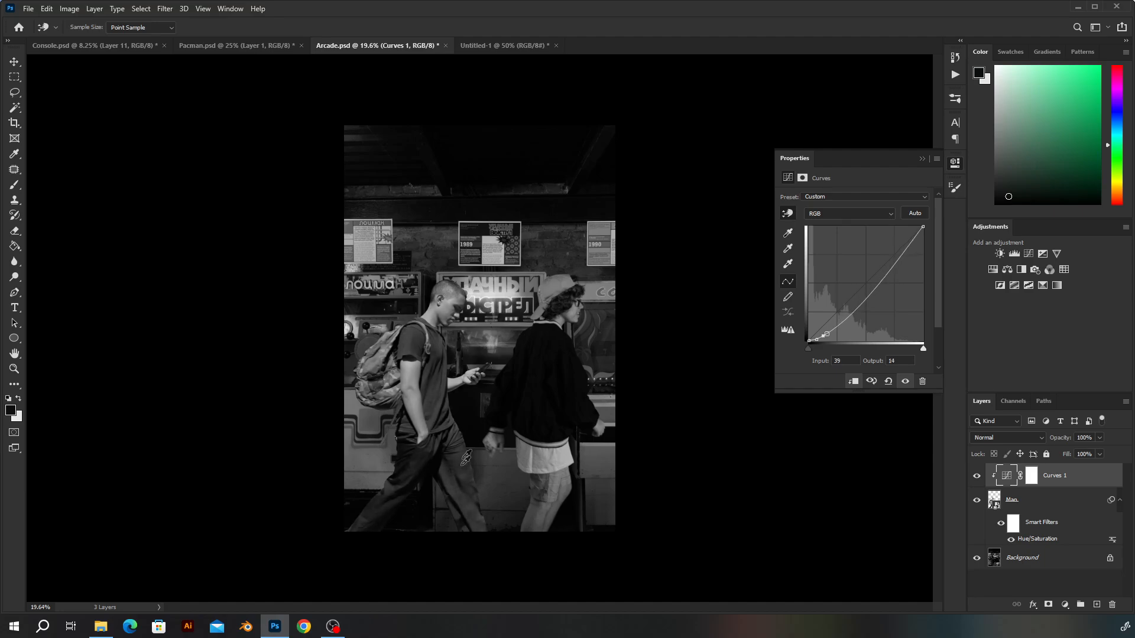
click(449, 302)
drag(450, 303, 450, 302)
click(977, 477)
click(977, 477)
key(z)
alt+click(590, 423)
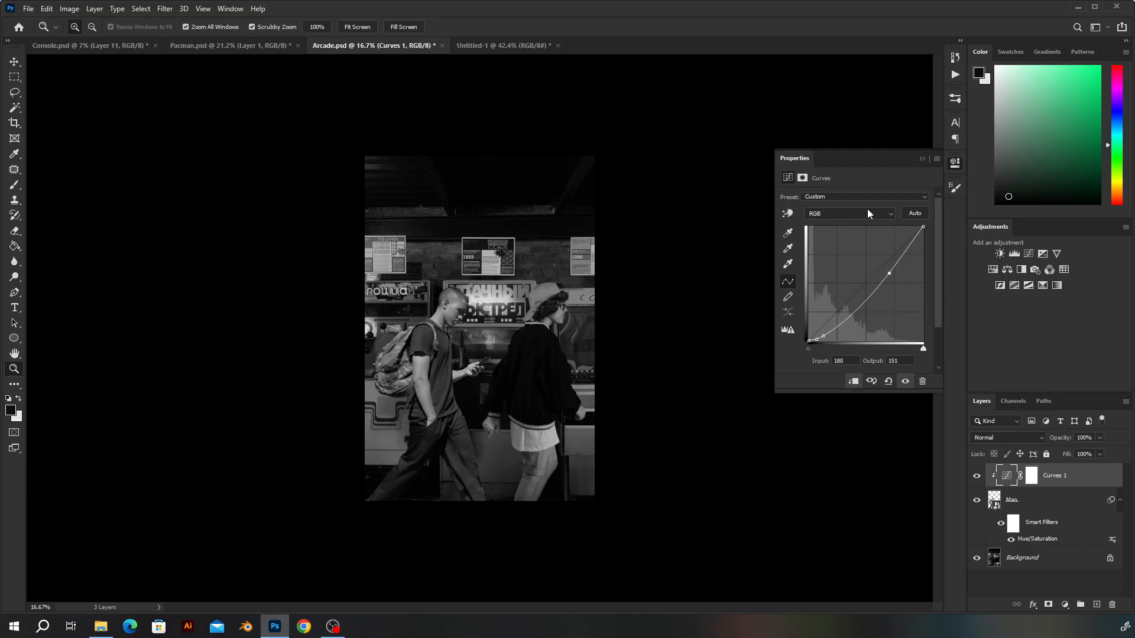
click(785, 210)
click(849, 213)
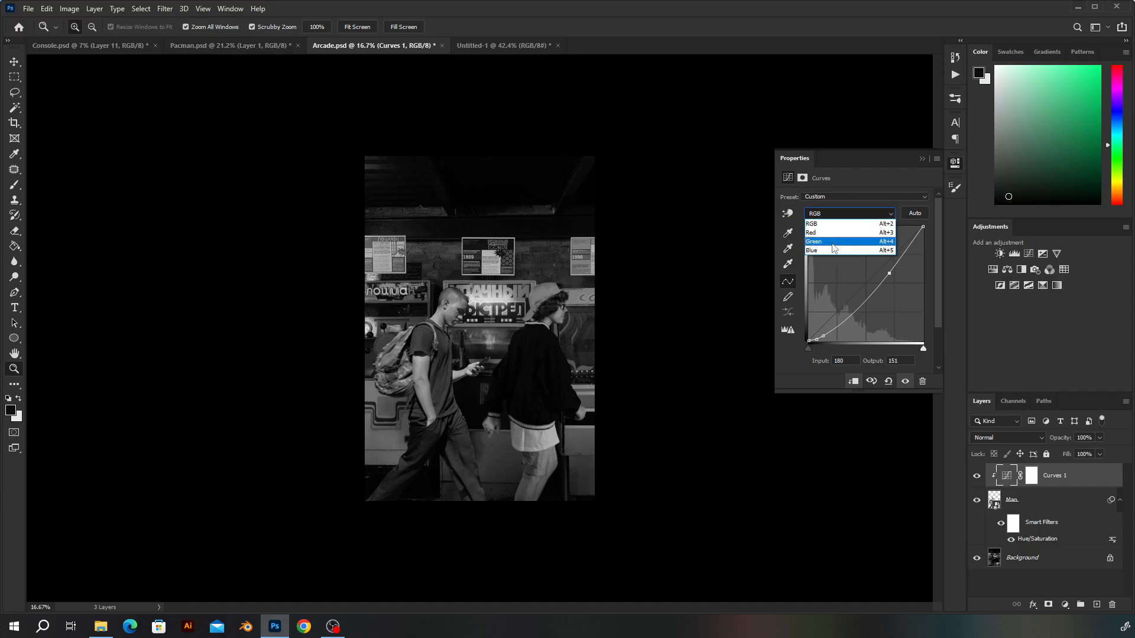
click(852, 224)
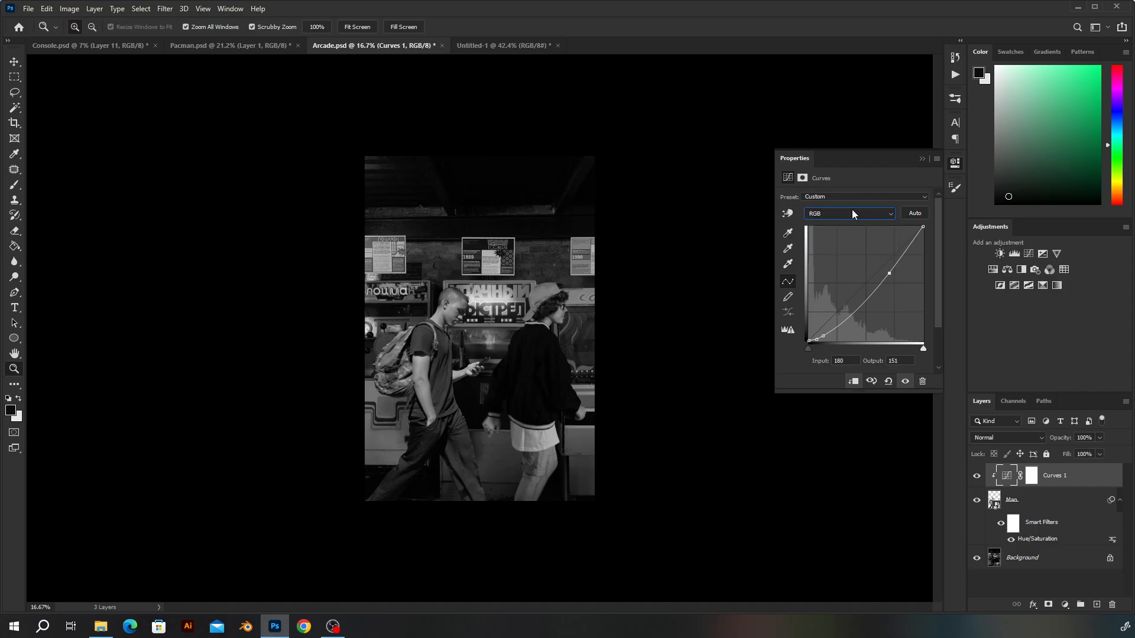
Switch to the Pacman.psd document and move the blue ghost to the centre, just below the GAME OVER sign
click(260, 45)
key(v)
drag(524, 497, 509, 520)
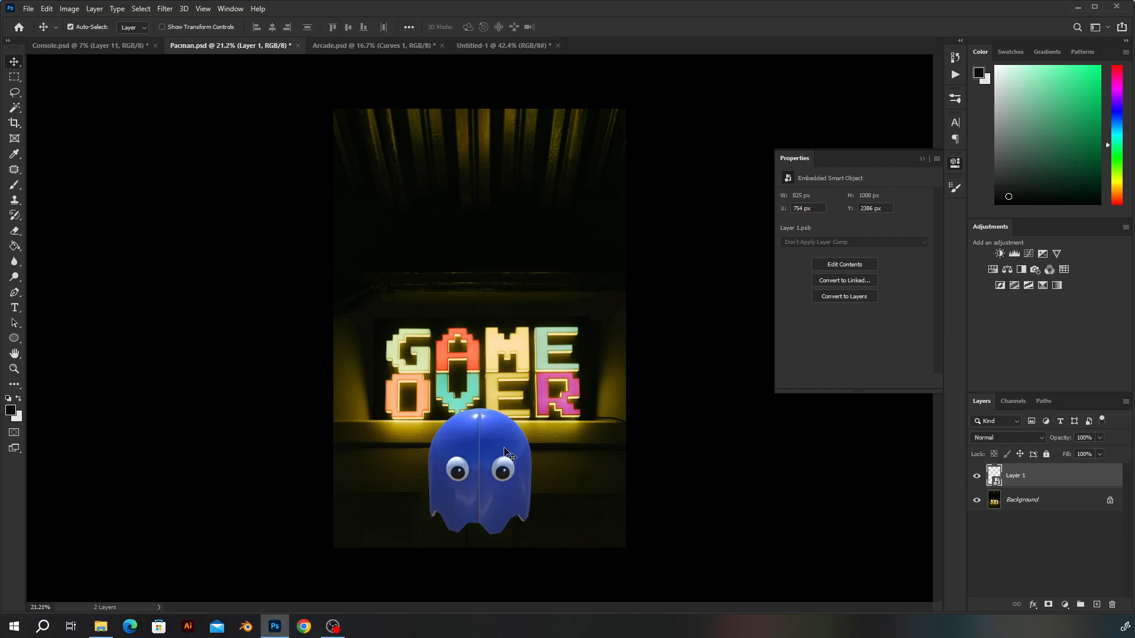
Add a Curves adjustment clipped to the ghost layer, with white point output 185 and a midtone point at input 144, output 69
click(1029, 254)
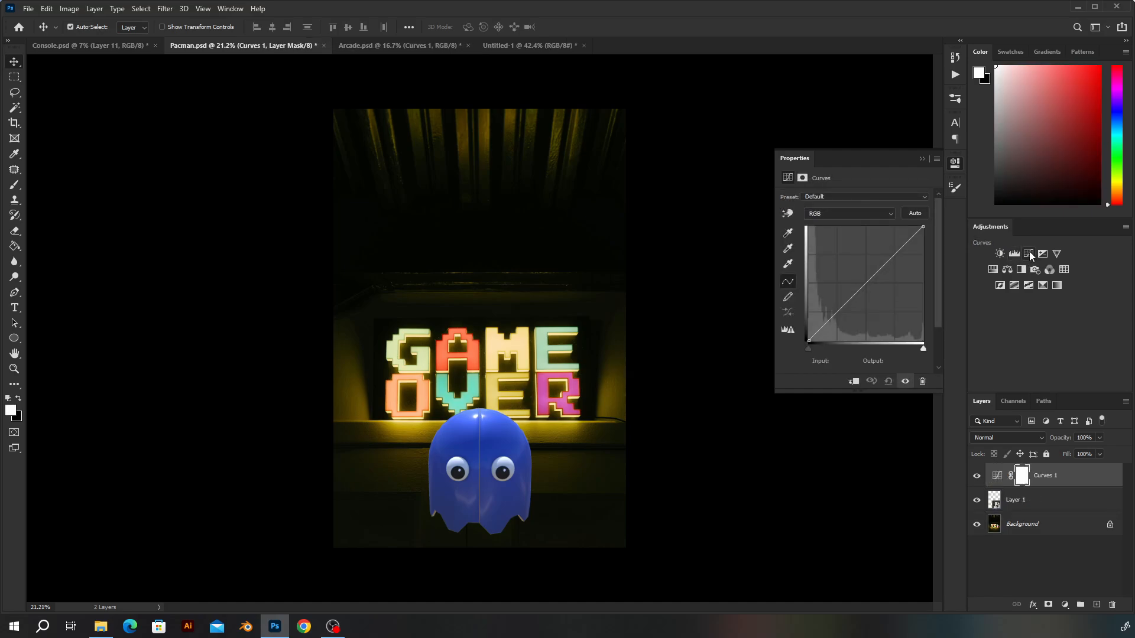
click(854, 381)
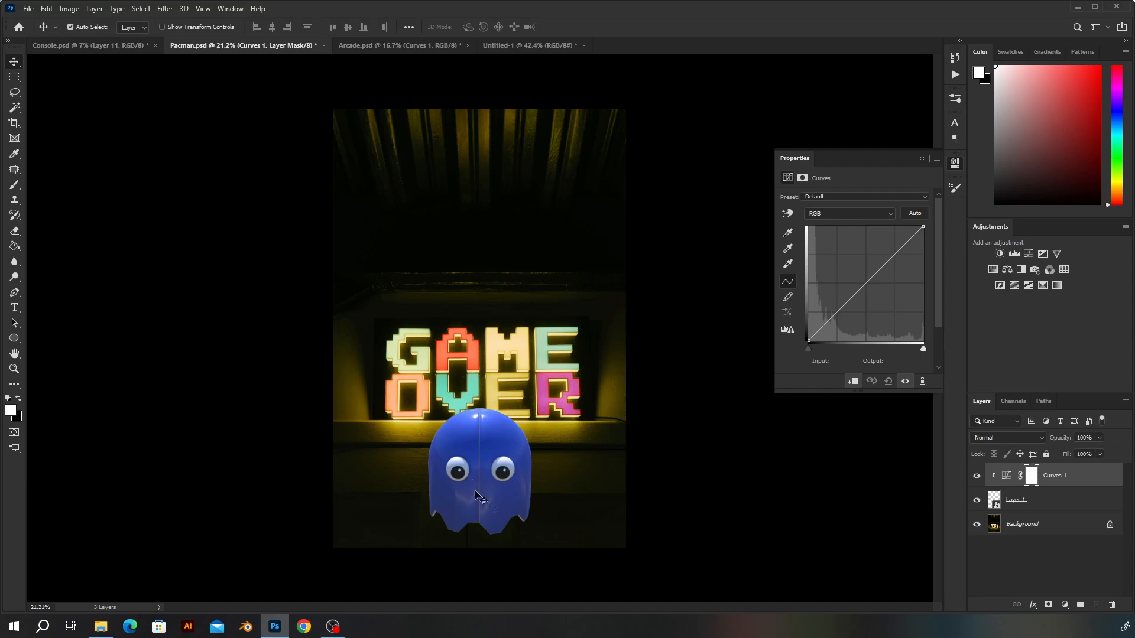
drag(922, 226, 929, 259)
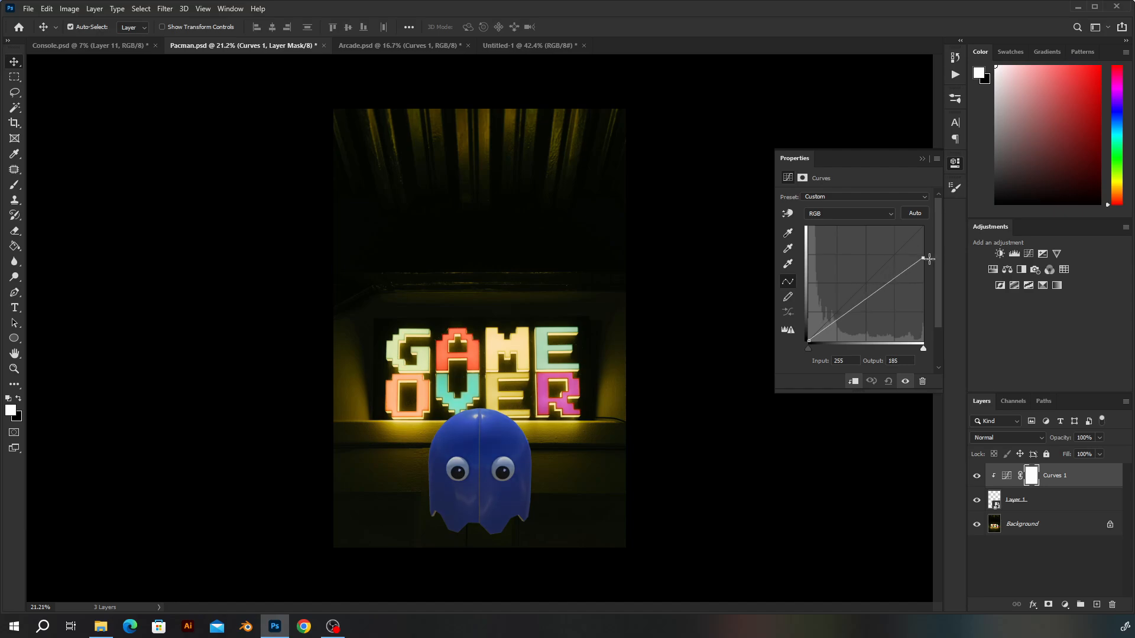
drag(872, 295, 873, 309)
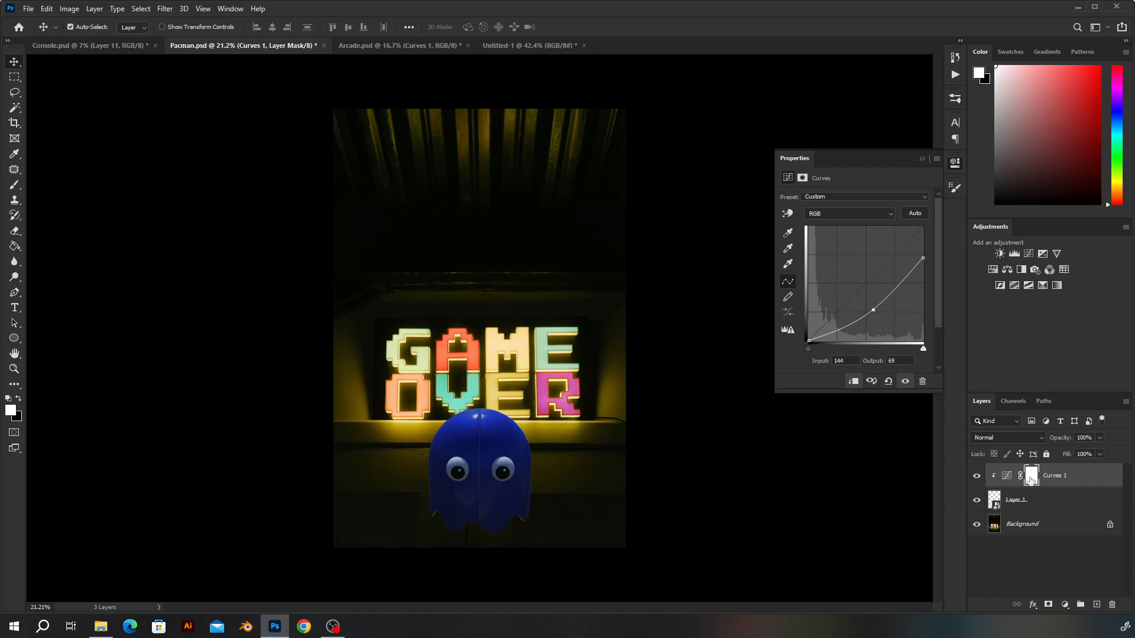
Paint the Curves mask black over the ghost's upper edge with a soft 316-pixel brush at 26% opacity
key(e)
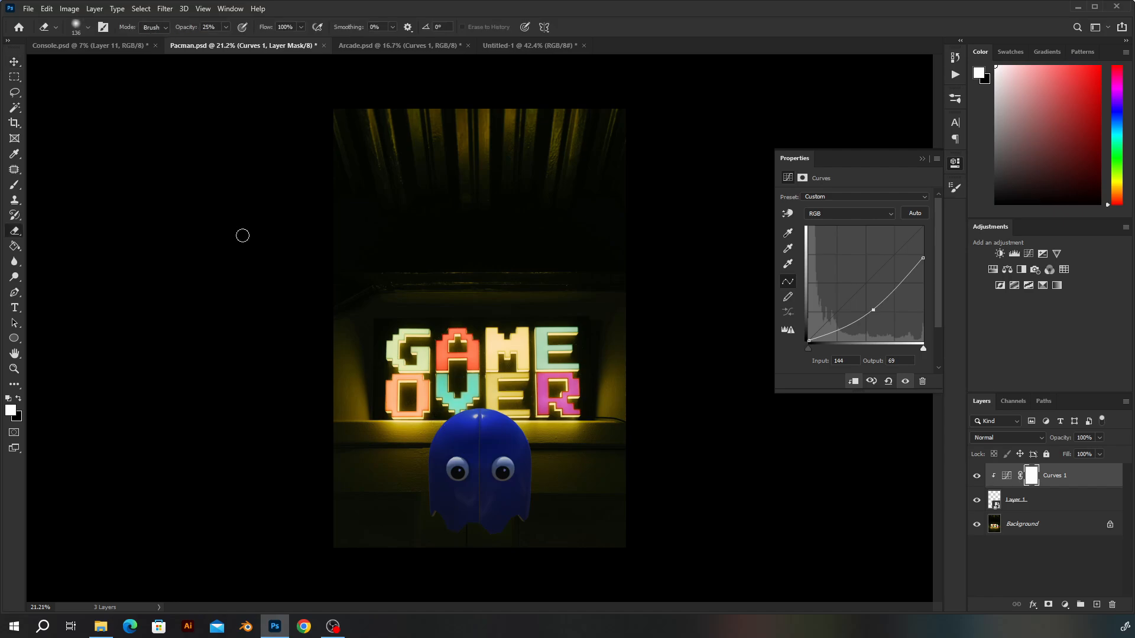
key(b)
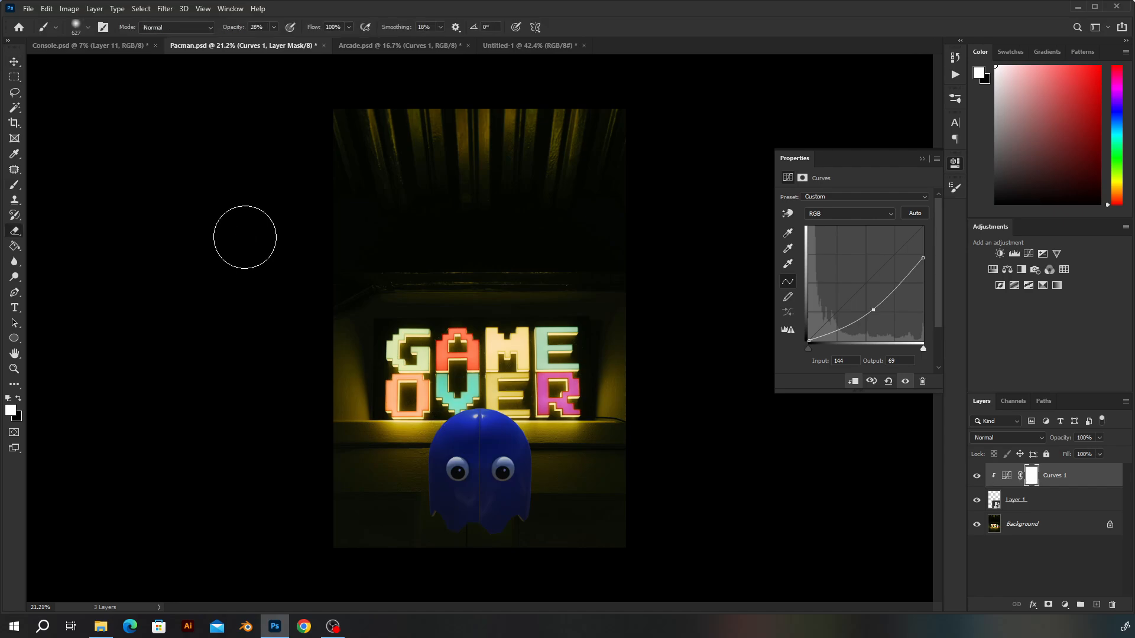
alt+right_click(498, 379)
key(x)
drag(238, 29, 234, 30)
mouse_move(463, 408)
mouse_down()
mouse_move(472, 422)
mouse_move(509, 425)
mouse_move(416, 438)
mouse_move(429, 422)
mouse_move(472, 422)
mouse_move(523, 430)
mouse_move(544, 454)
mouse_move(469, 400)
mouse_move(501, 405)
mouse_move(427, 445)
mouse_move(535, 391)
mouse_up()
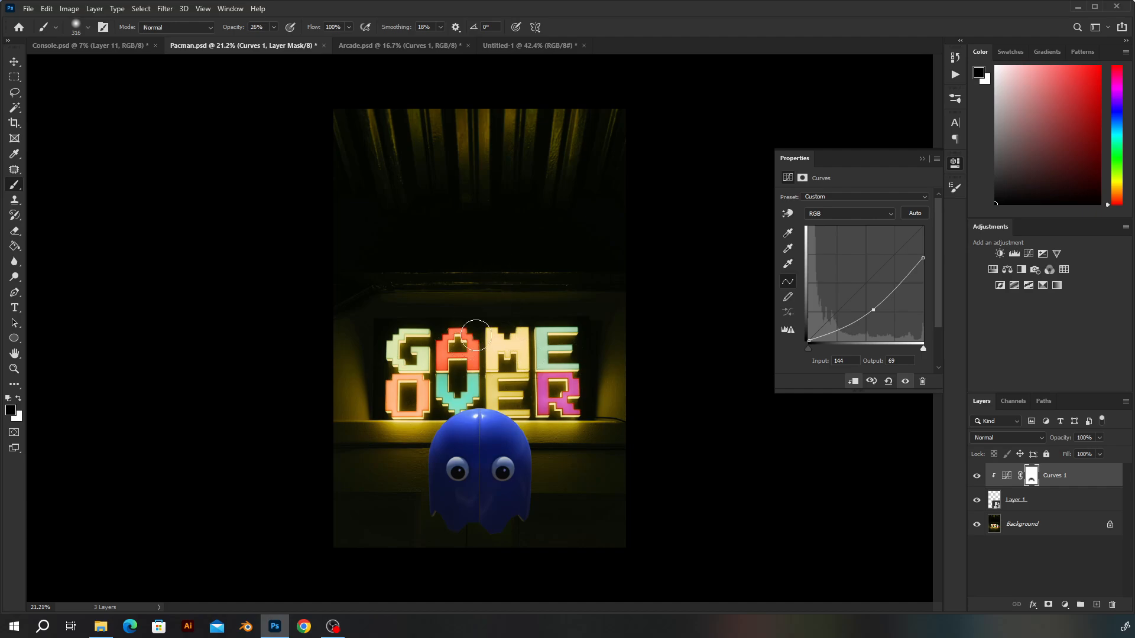
Add a second Curves adjustment above Curves 1, clip it to the ghost layer, and switch it to the Blue channel
click(1005, 476)
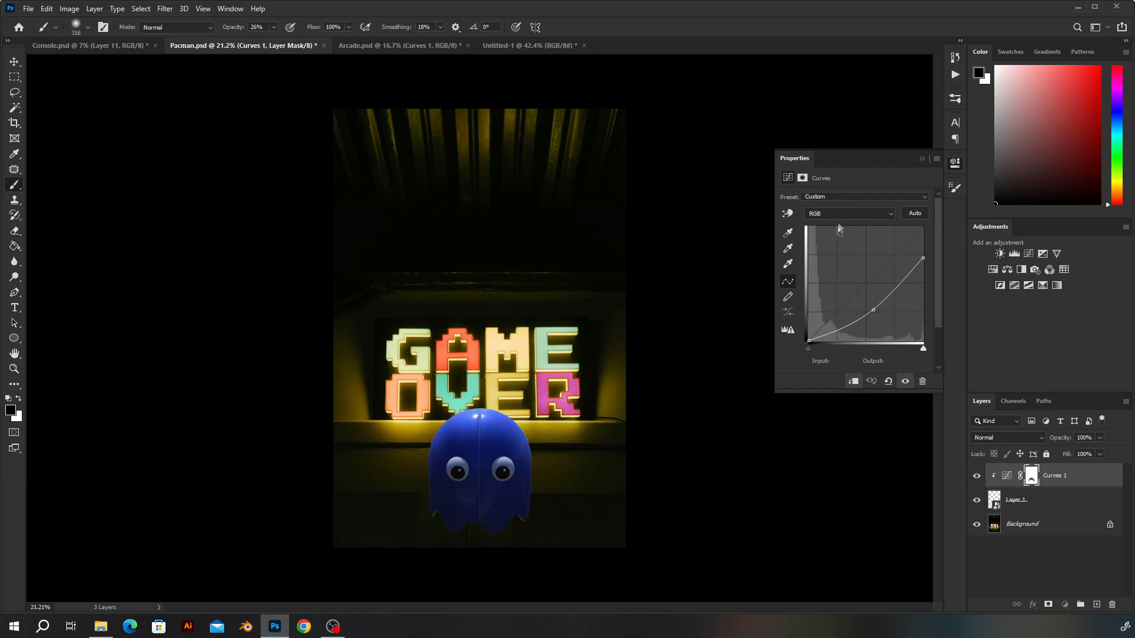
click(1062, 478)
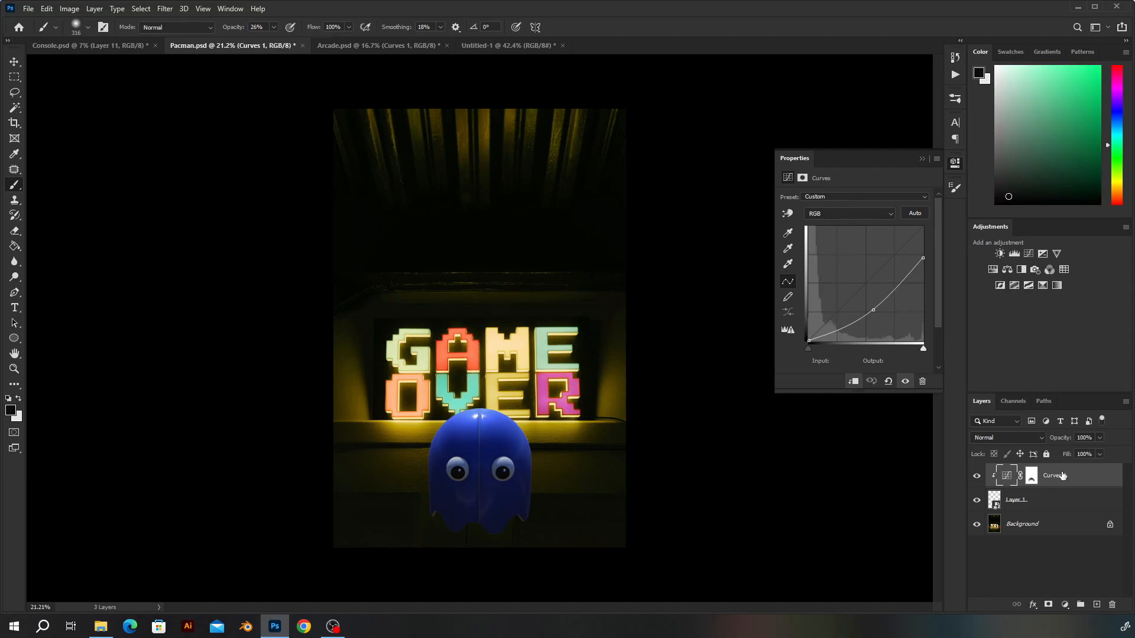
click(1029, 253)
click(853, 382)
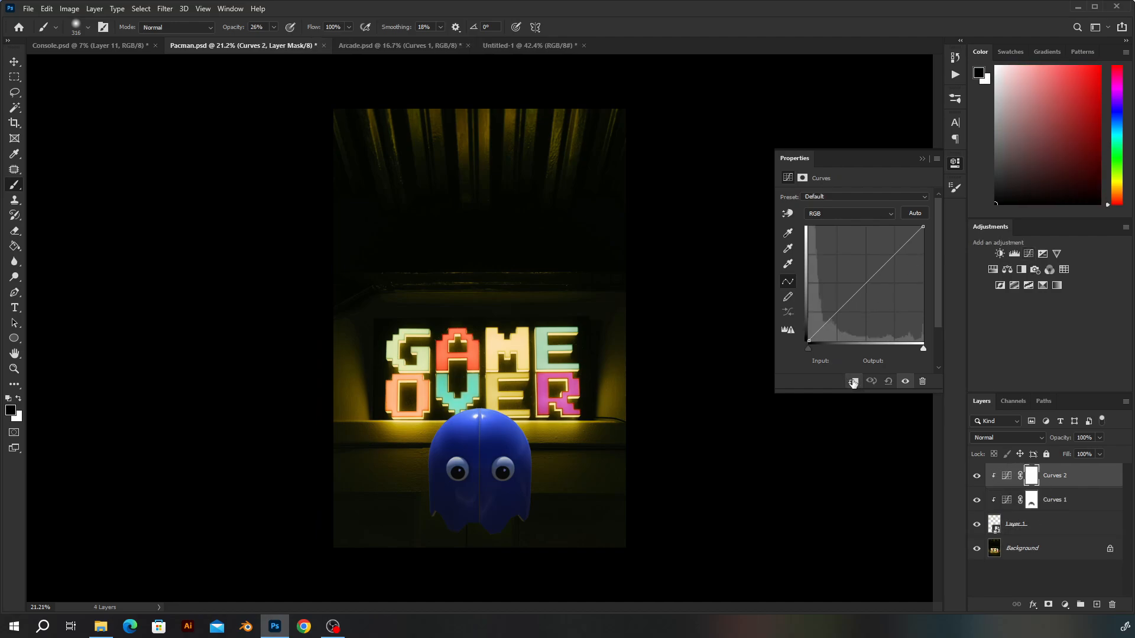
click(852, 216)
click(847, 214)
click(842, 215)
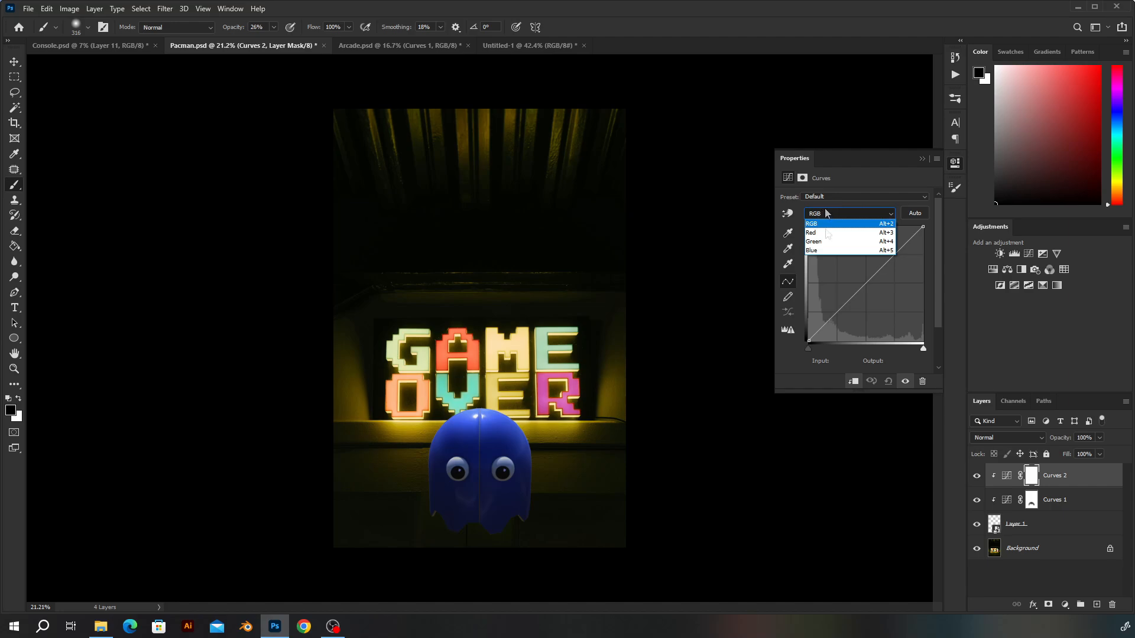
click(818, 252)
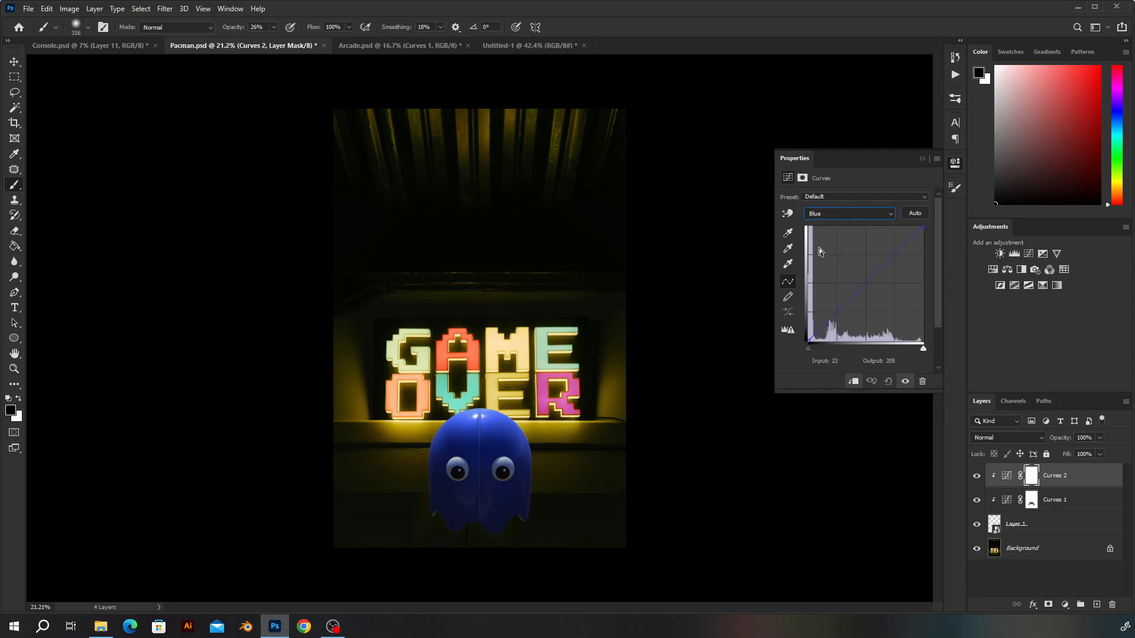
Try raising the Blue curve at the highlights and lifting its black point to output 148, and undo these changes
click(894, 254)
drag(894, 254, 892, 255)
key(v)
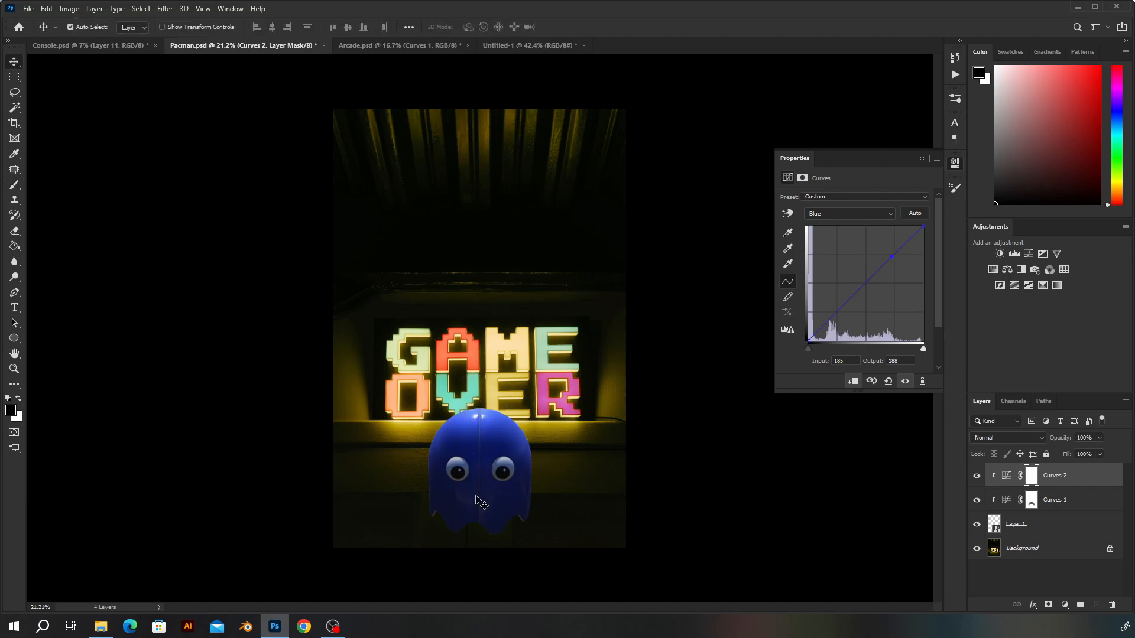
mouse_move(891, 257)
mouse_down()
mouse_move(881, 224)
mouse_move(883, 236)
mouse_up()
key(ctrl+z)
drag(810, 340, 796, 272)
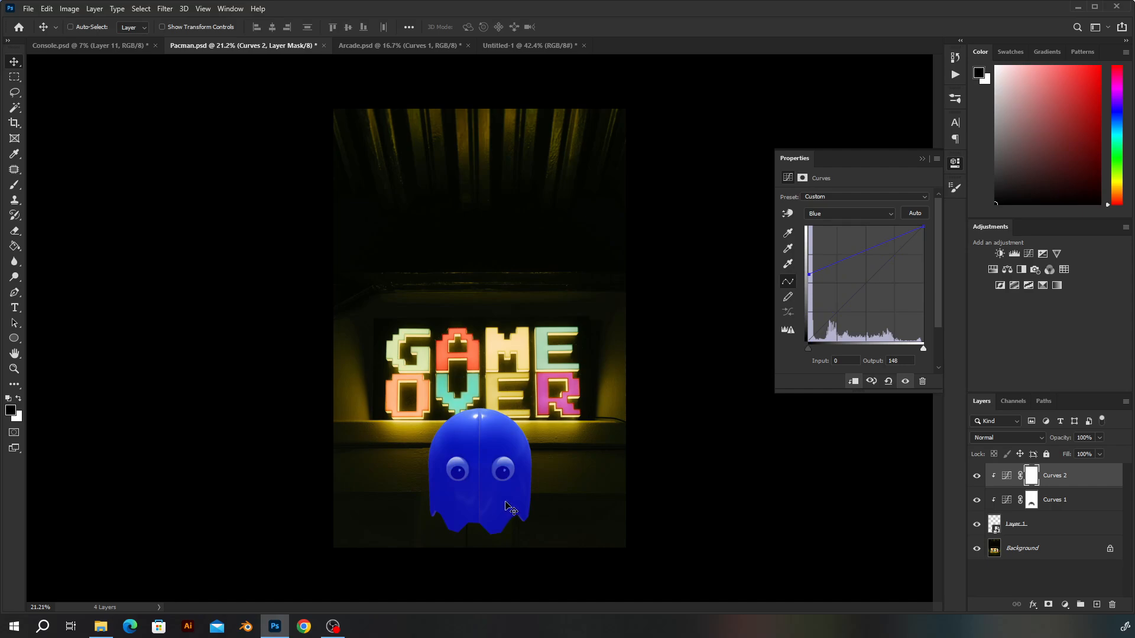
key(ctrl+z)
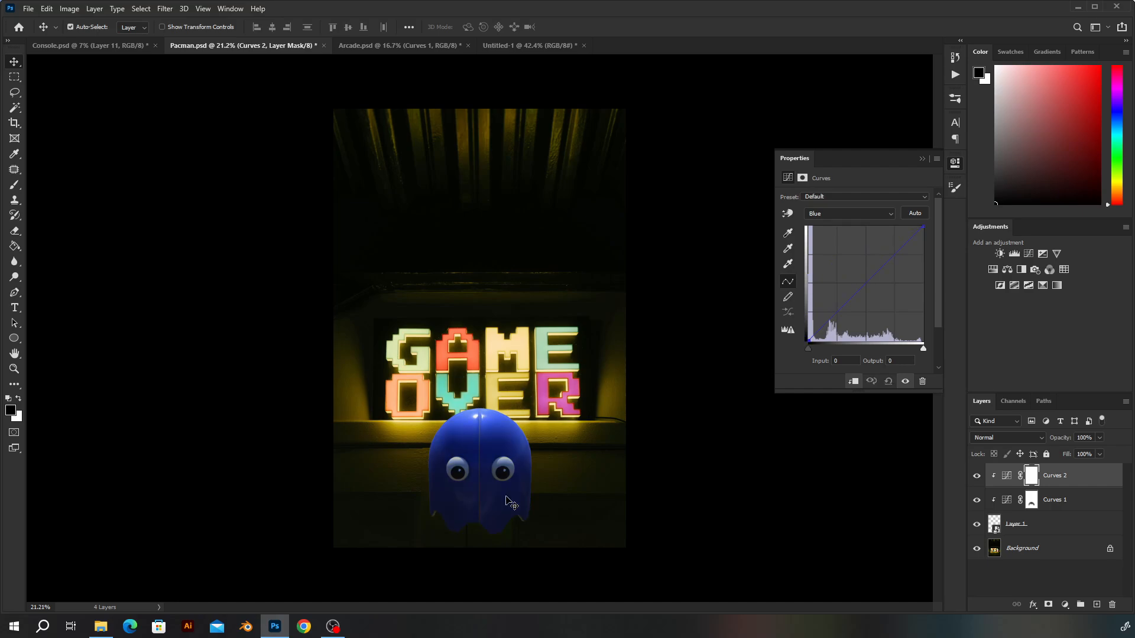
Lower the Blue curve with white point output 170, a pulled-down upper midtone and a point at input 57, output 49, and compare before and after
click(895, 254)
drag(899, 264, 905, 280)
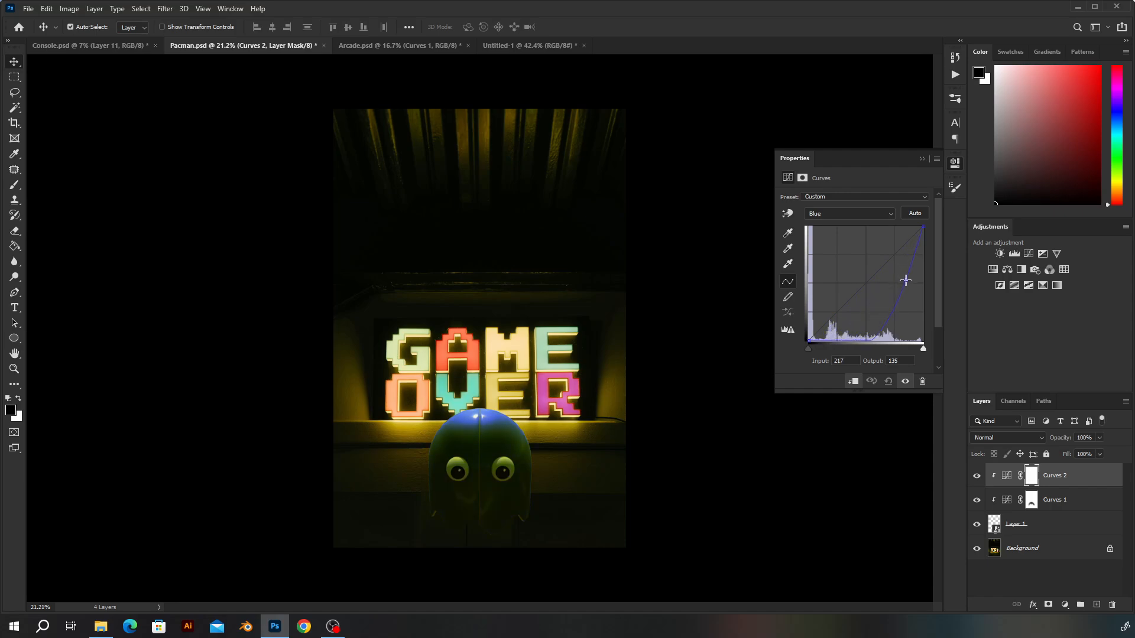
drag(907, 282, 928, 264)
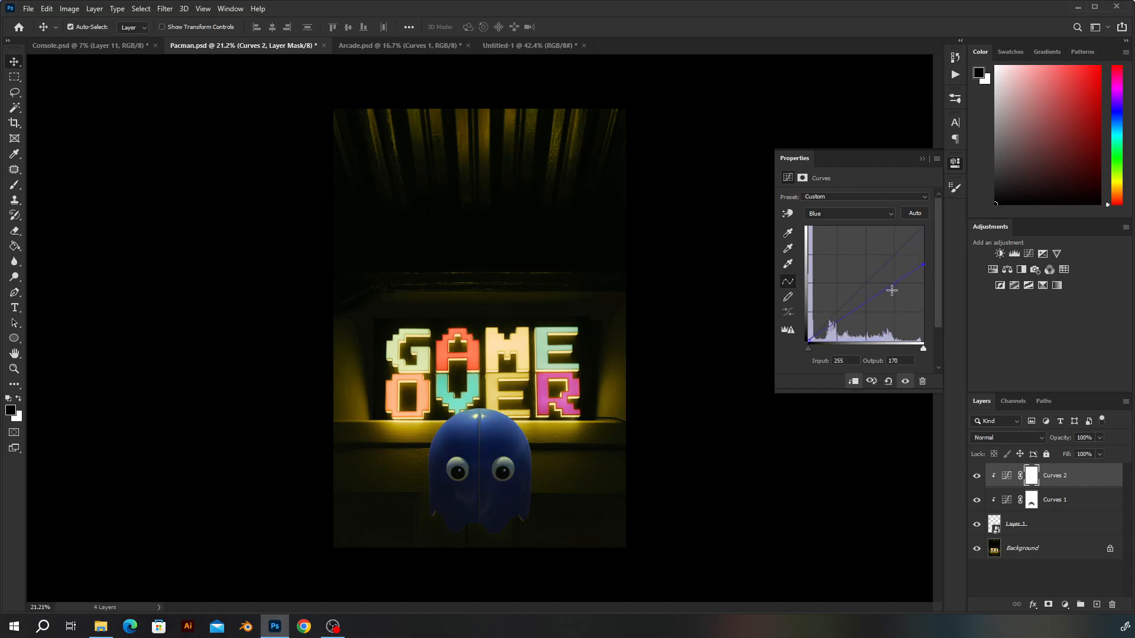
drag(894, 291, 895, 294)
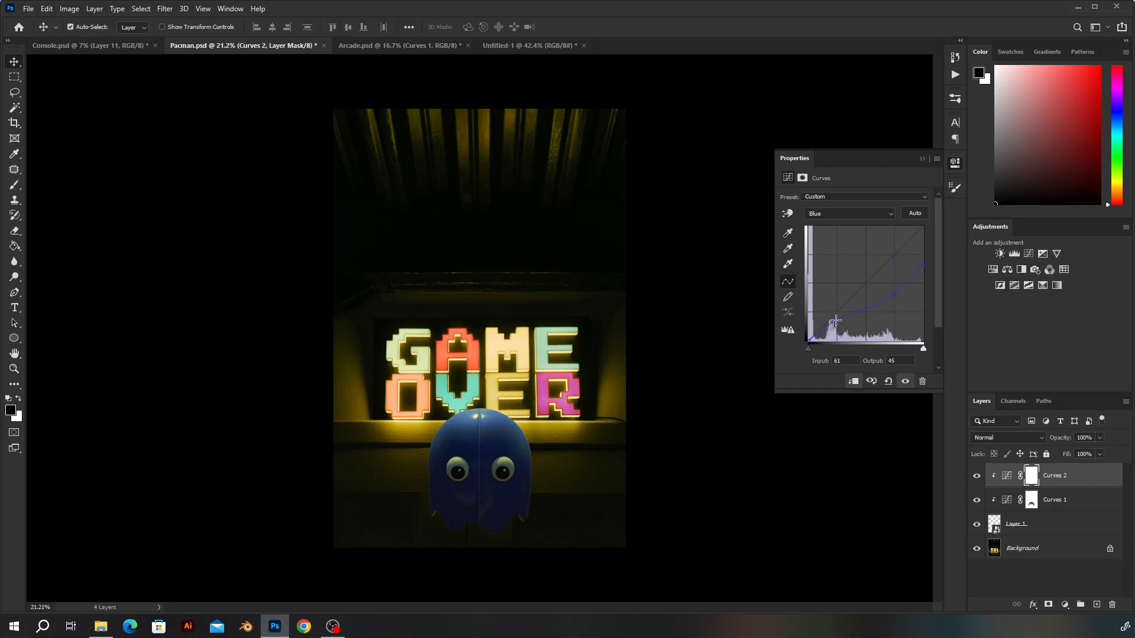
click(976, 476)
click(977, 477)
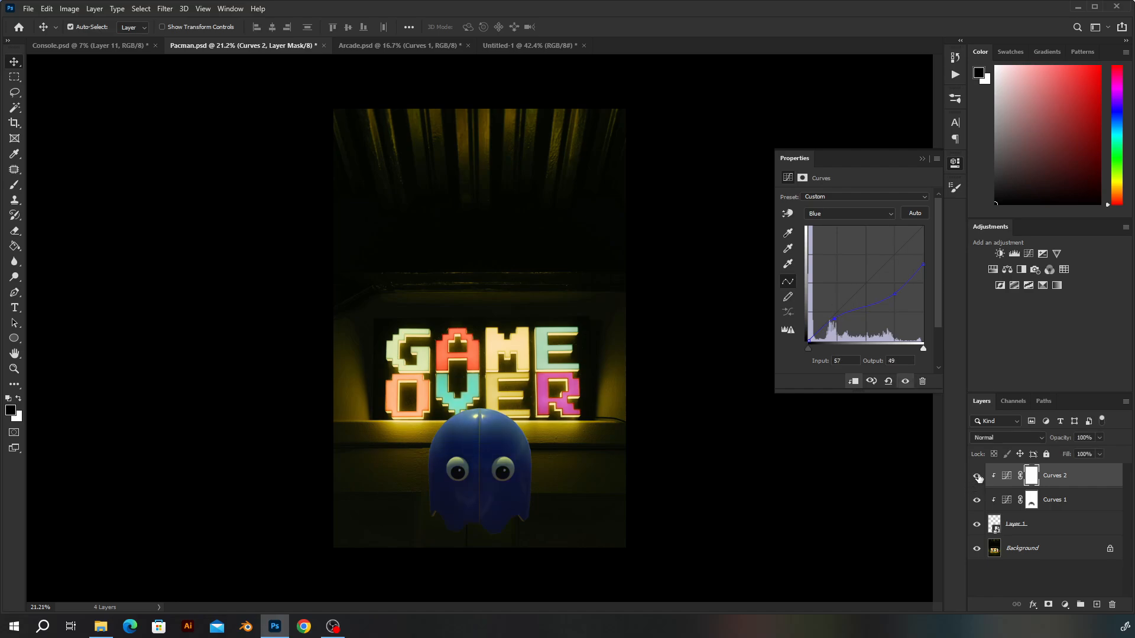
Invert the Curves 2 mask to black and paint it white over the ghost's upper part with a soft 542-pixel brush at 26% opacity
click(1032, 479)
key(ctrl+i)
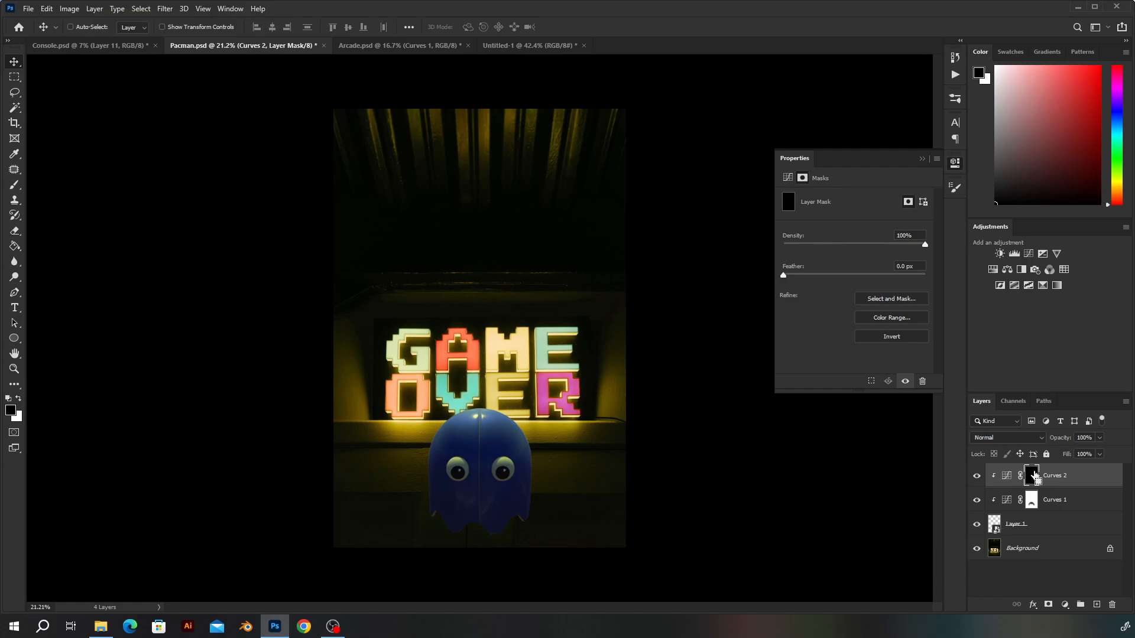
key(b)
mouse_move(513, 395)
mouse_down()
mouse_move(557, 333)
mouse_move(518, 376)
mouse_move(522, 435)
mouse_move(467, 423)
mouse_move(427, 451)
mouse_move(456, 424)
mouse_move(556, 502)
mouse_move(537, 463)
mouse_move(419, 498)
mouse_move(464, 428)
mouse_move(475, 438)
mouse_move(426, 454)
mouse_up()
key(x)
Compare the ghost with and without both Curves adjustments, and inspect the composite from near and far
click(976, 500)
click(978, 474)
drag(979, 475, 977, 500)
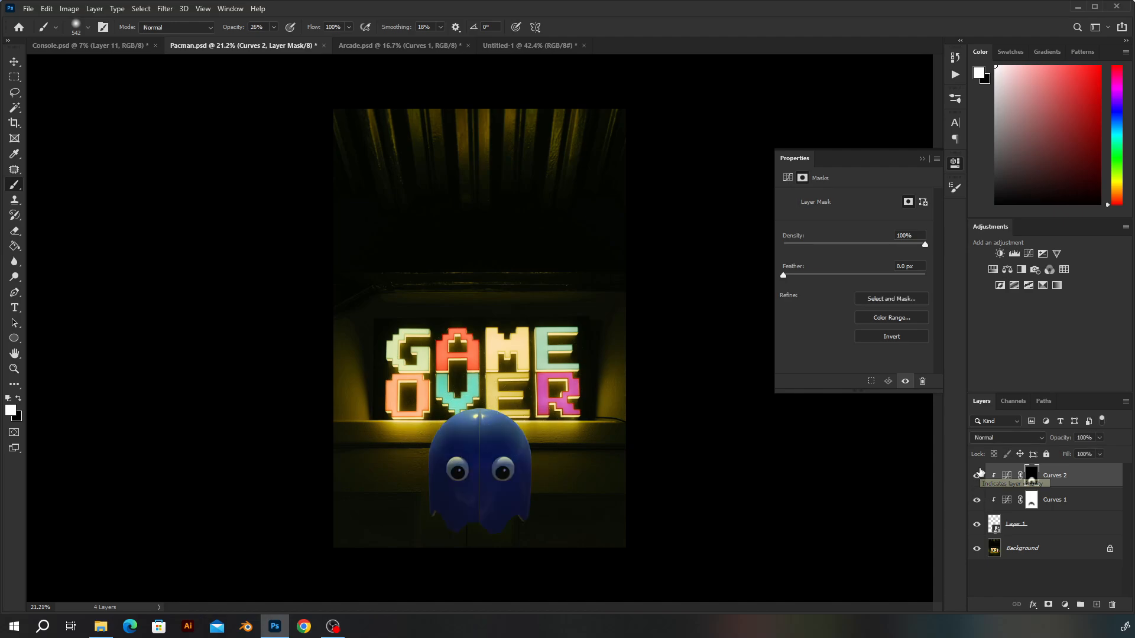
key(z)
alt+click(654, 432)
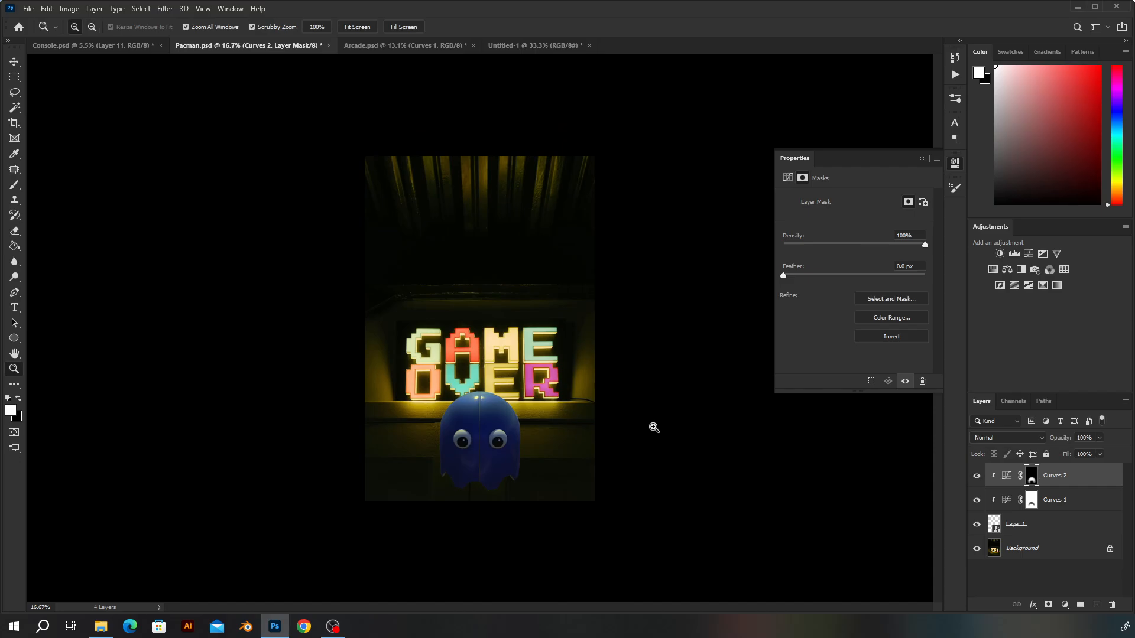
click(492, 464)
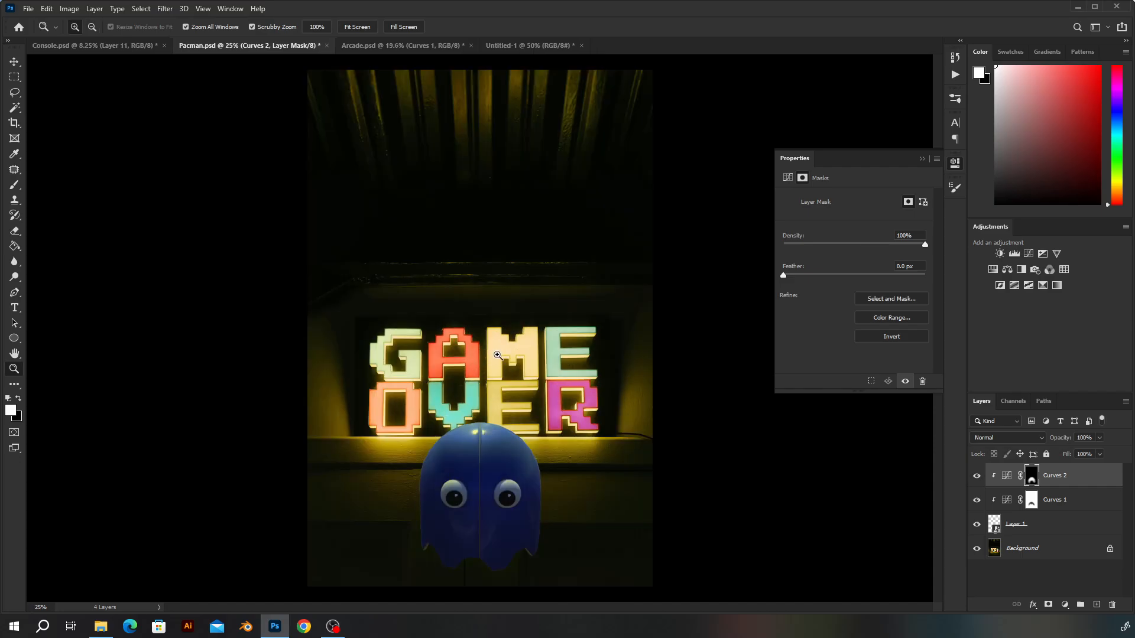
alt+click(549, 397)
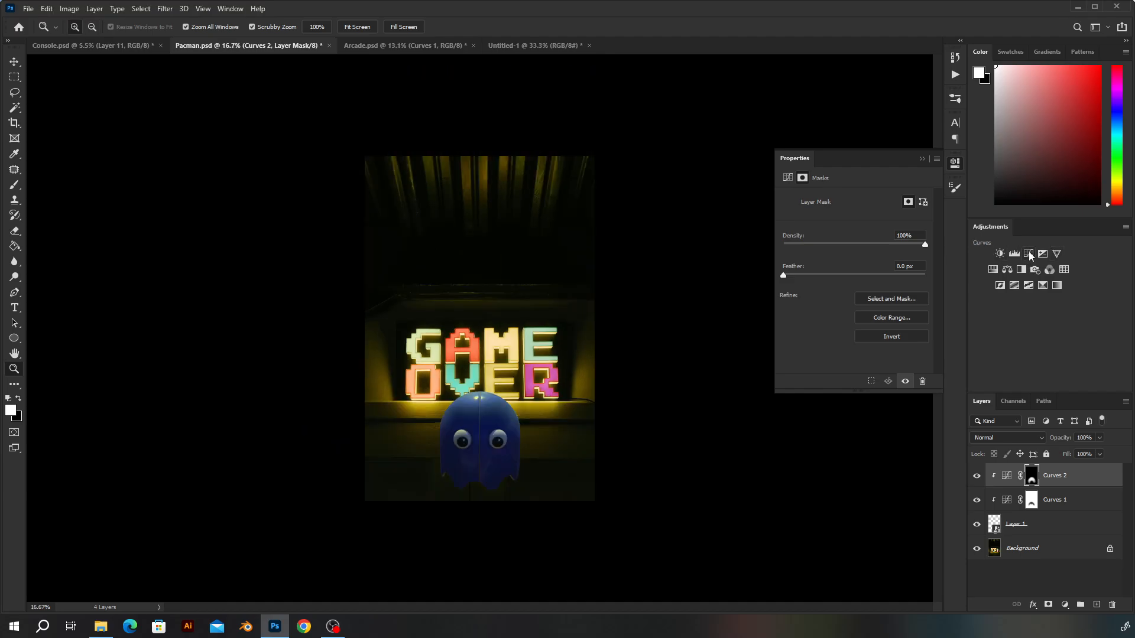
click(922, 158)
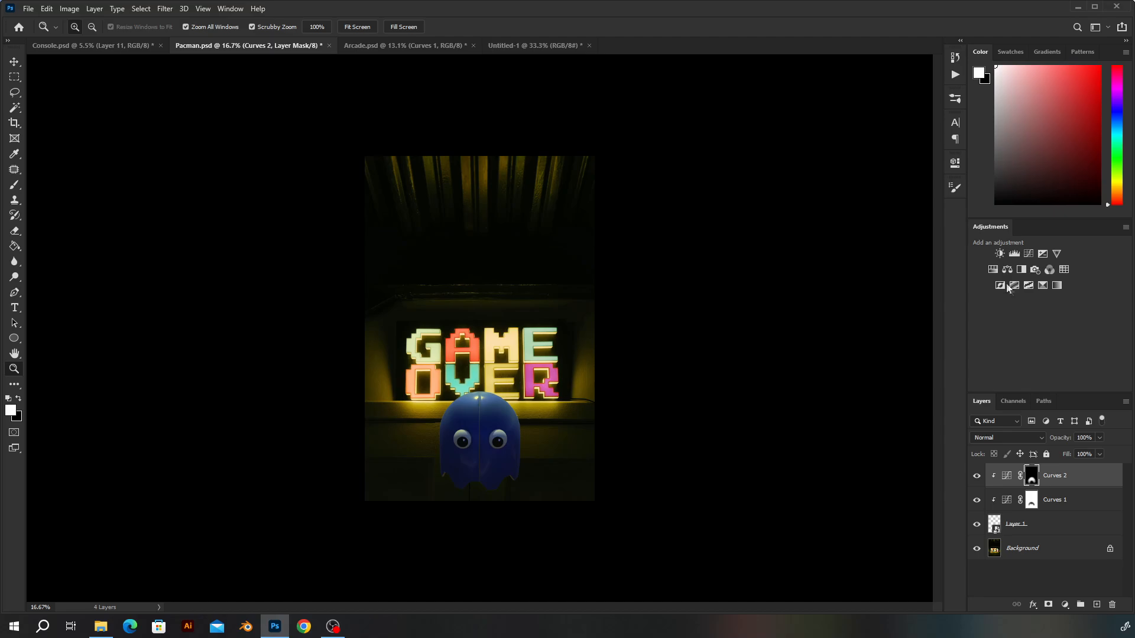
Switch to the Console.psd document and briefly preview the Super Nintendo console of Layer 1 over the original photo
click(135, 53)
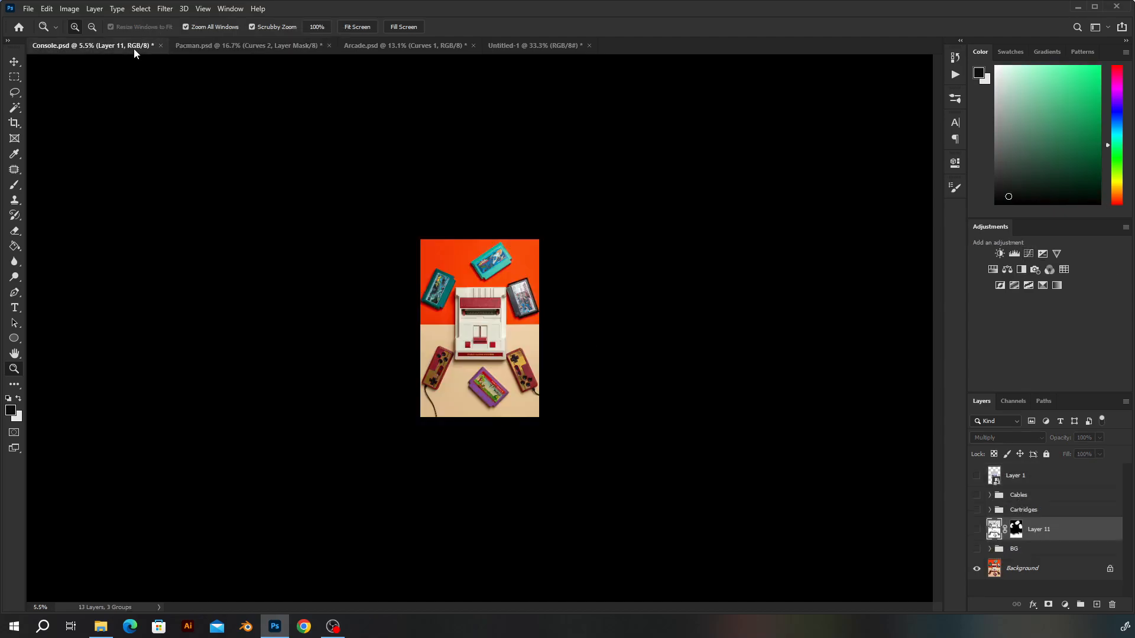
click(503, 362)
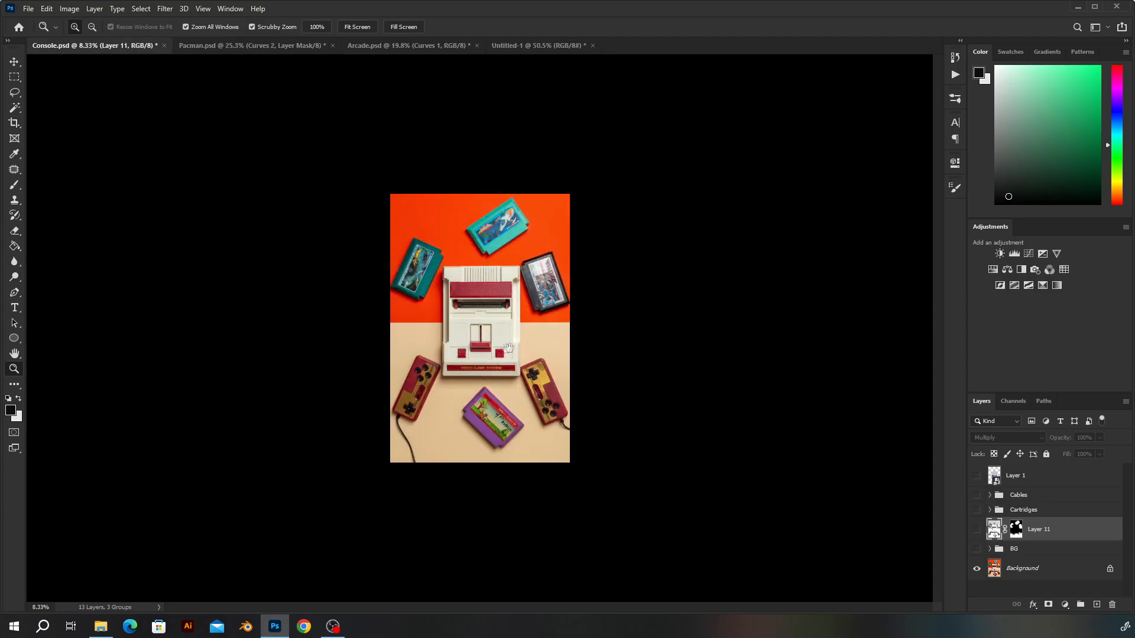
click(500, 363)
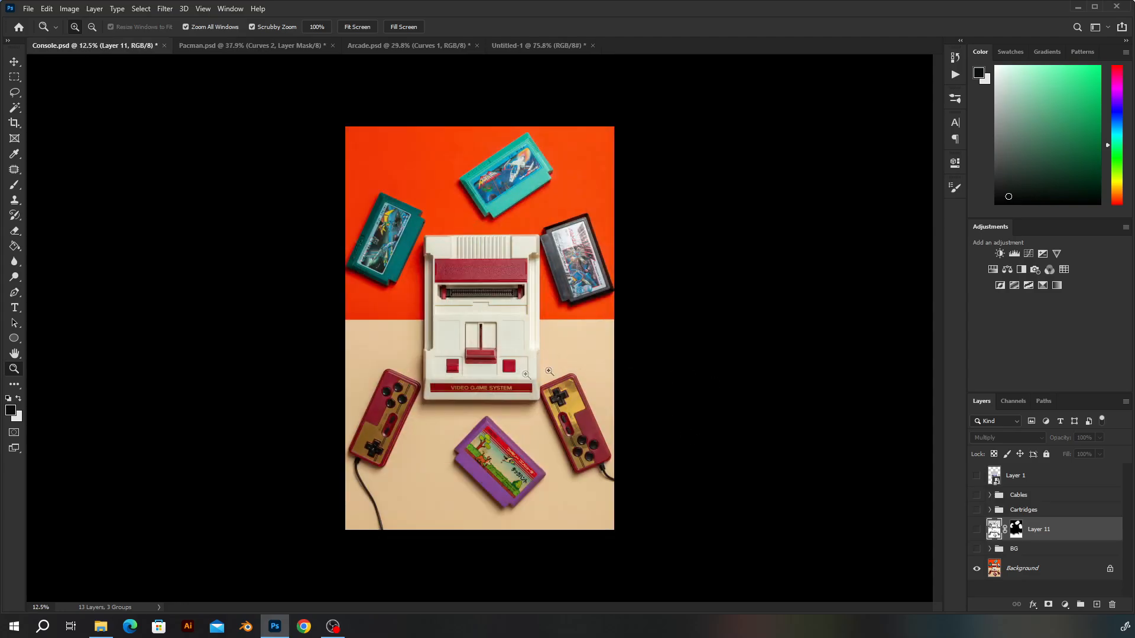
click(525, 386)
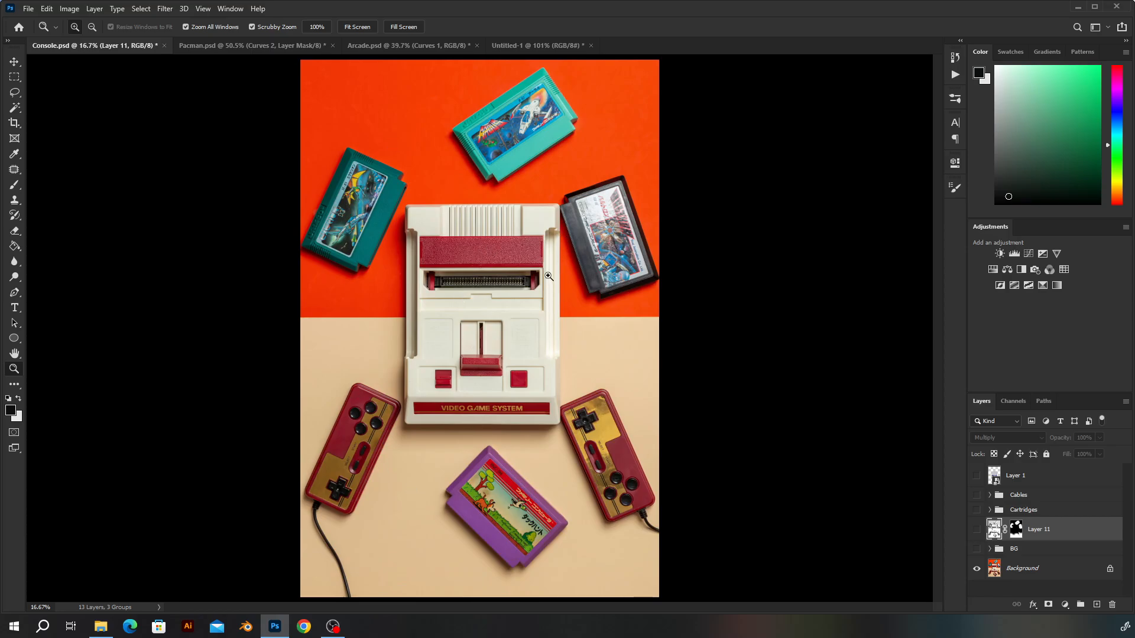
key(v)
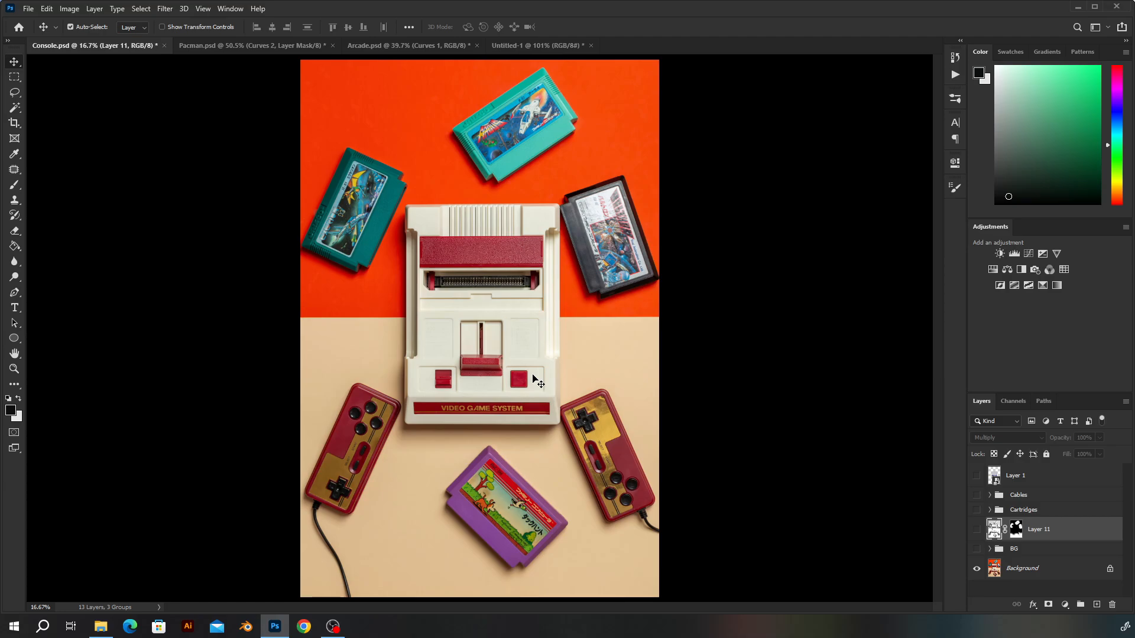
click(976, 476)
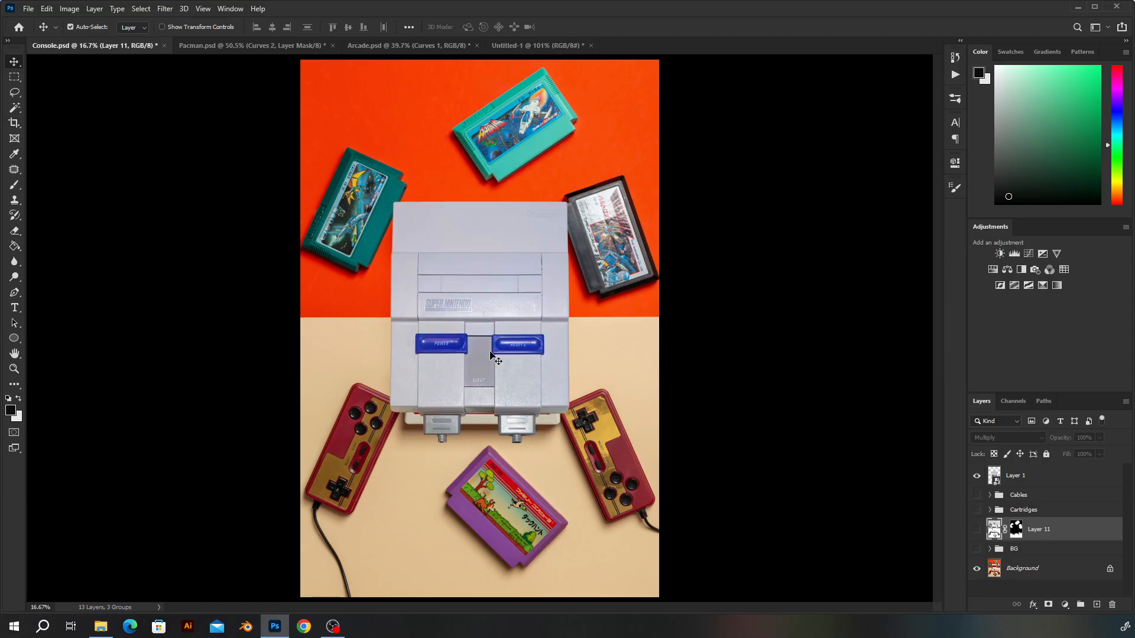
click(977, 475)
Show the BG group, the Cartridges group and the Multiply shadow layer, Layer 11
click(977, 548)
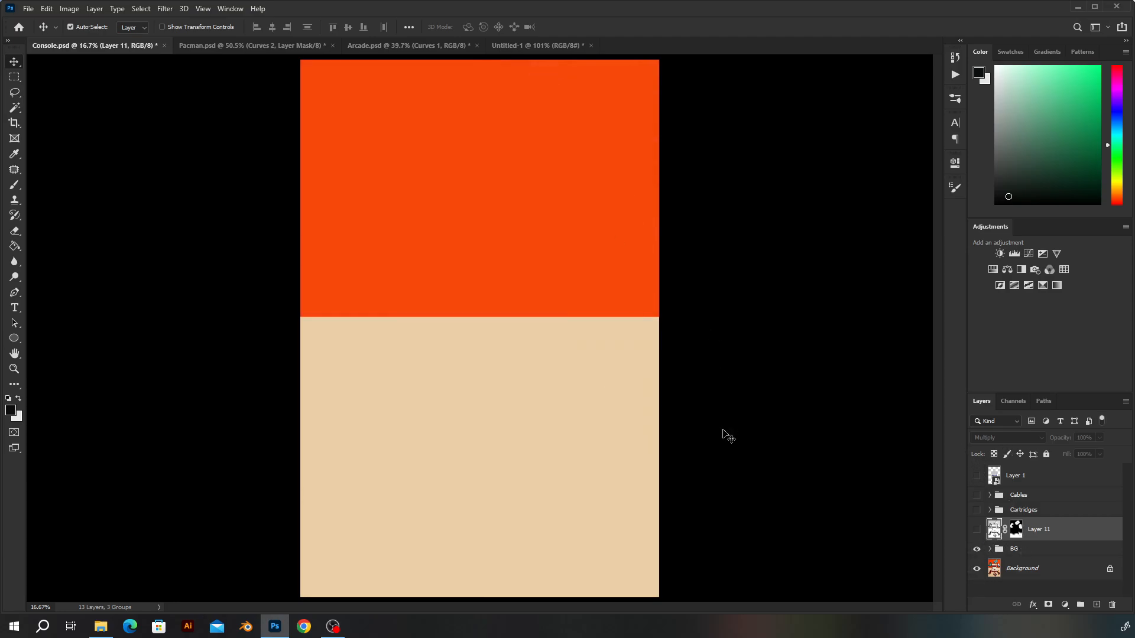
click(977, 509)
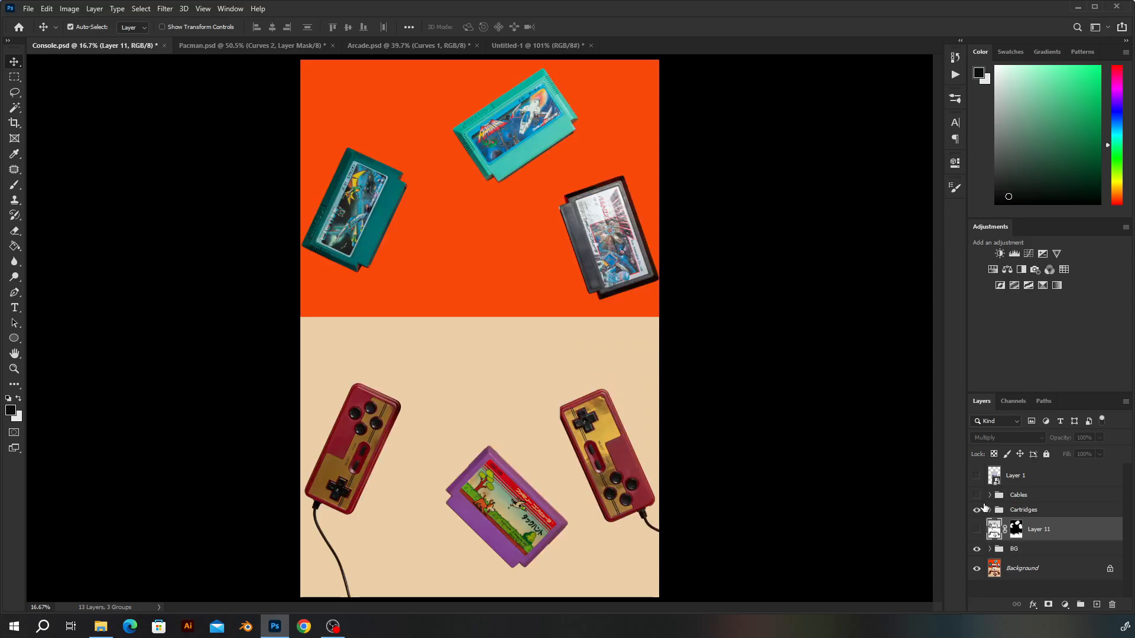
click(977, 529)
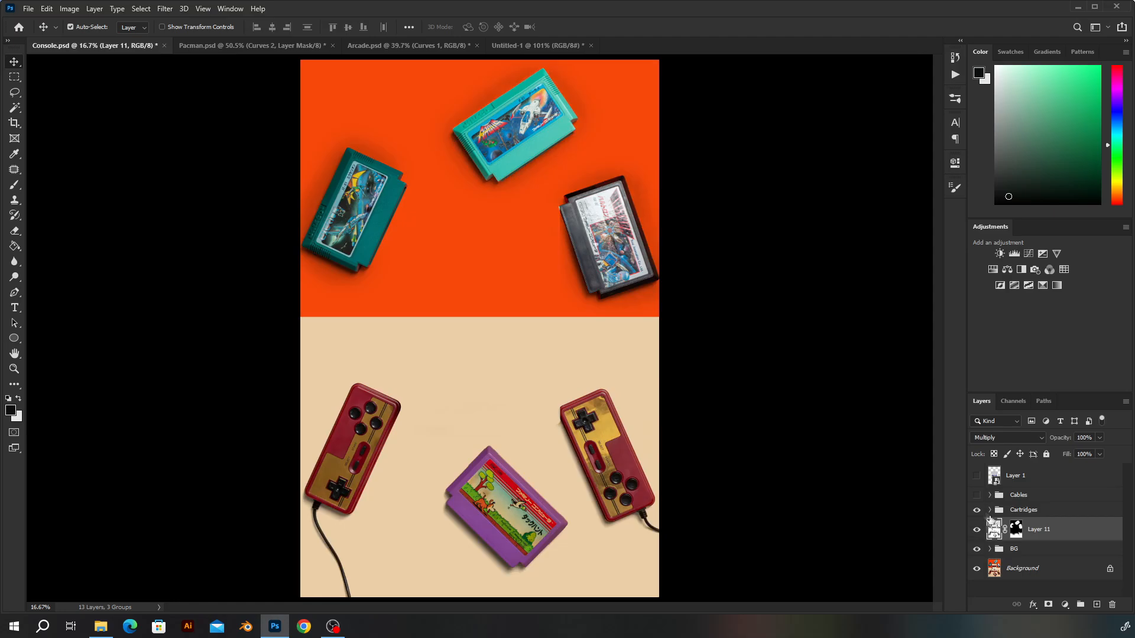
Temporarily disable the mask of Layer 11 to reveal the full Multiply layer, and undo it
right_click(1016, 531)
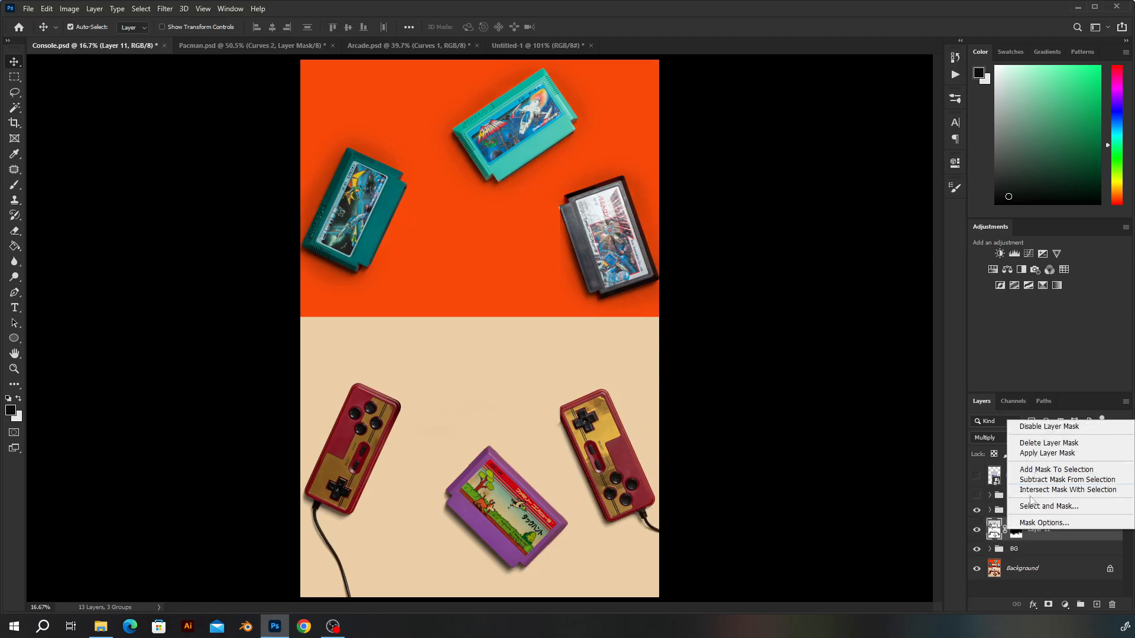
click(1040, 430)
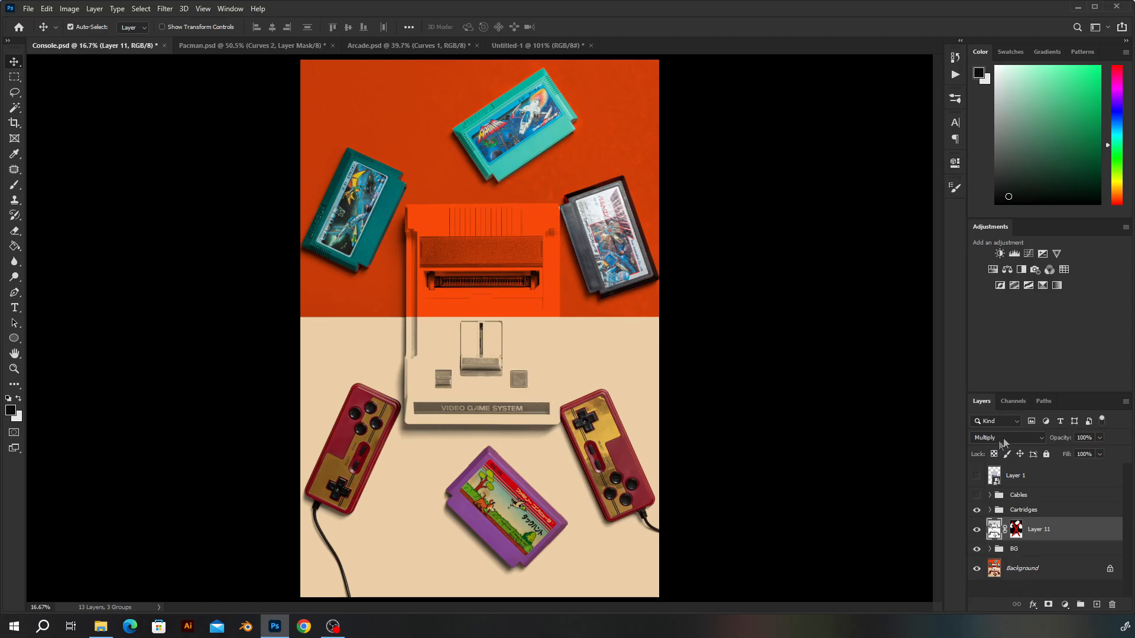
key(ctrl+z)
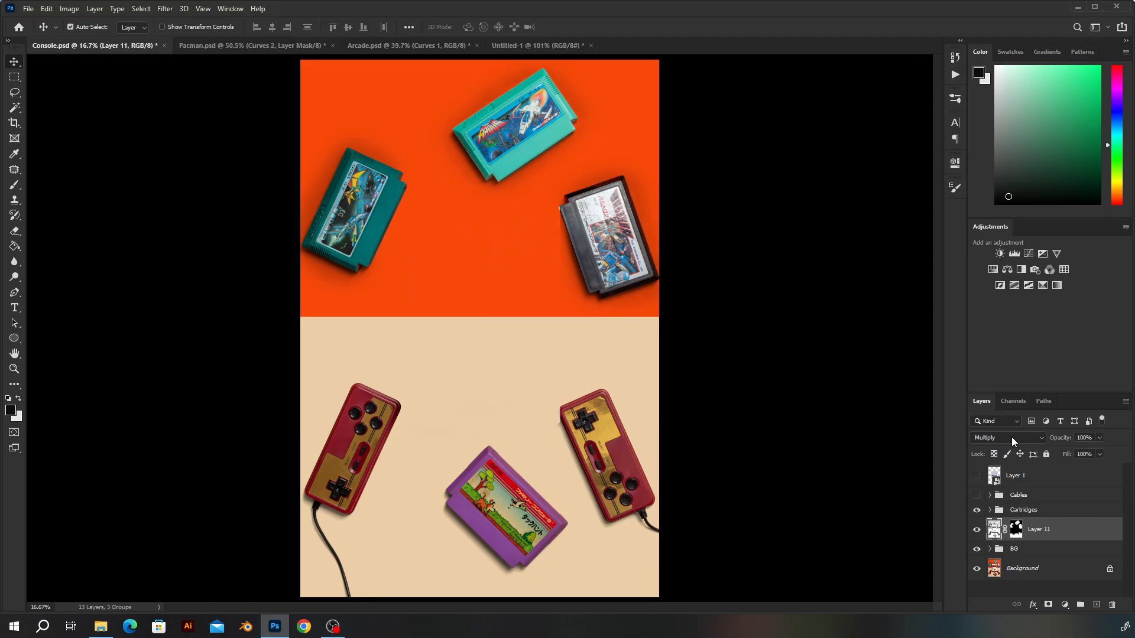
Show Layer 1 and the Cables group, and add a Curves adjustment clipped to the Super Nintendo console layer
click(977, 475)
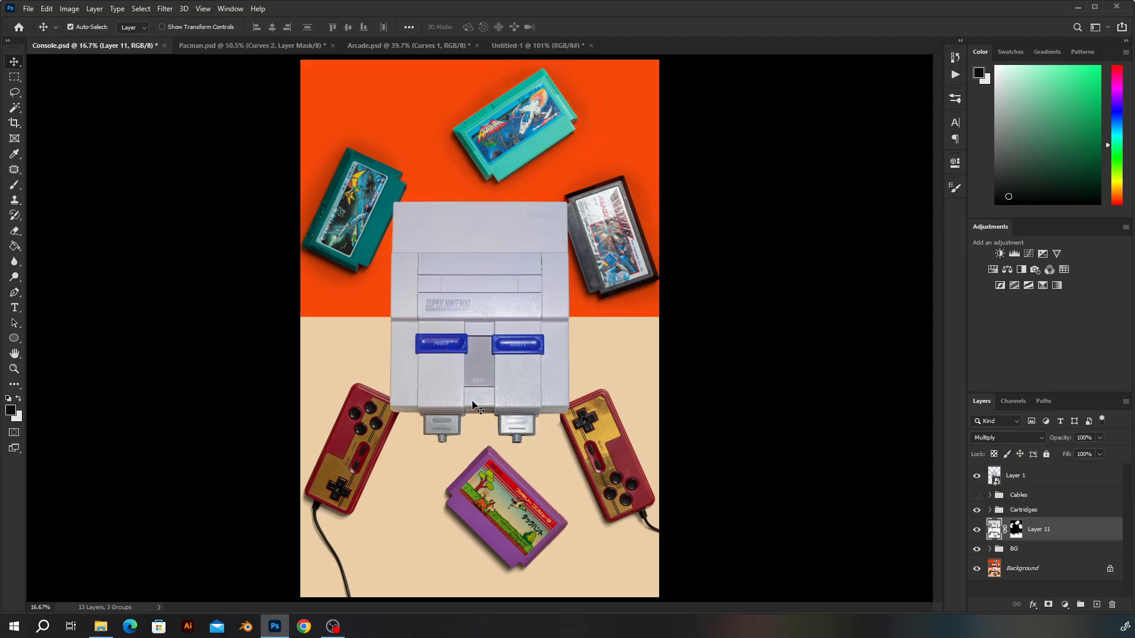
click(978, 497)
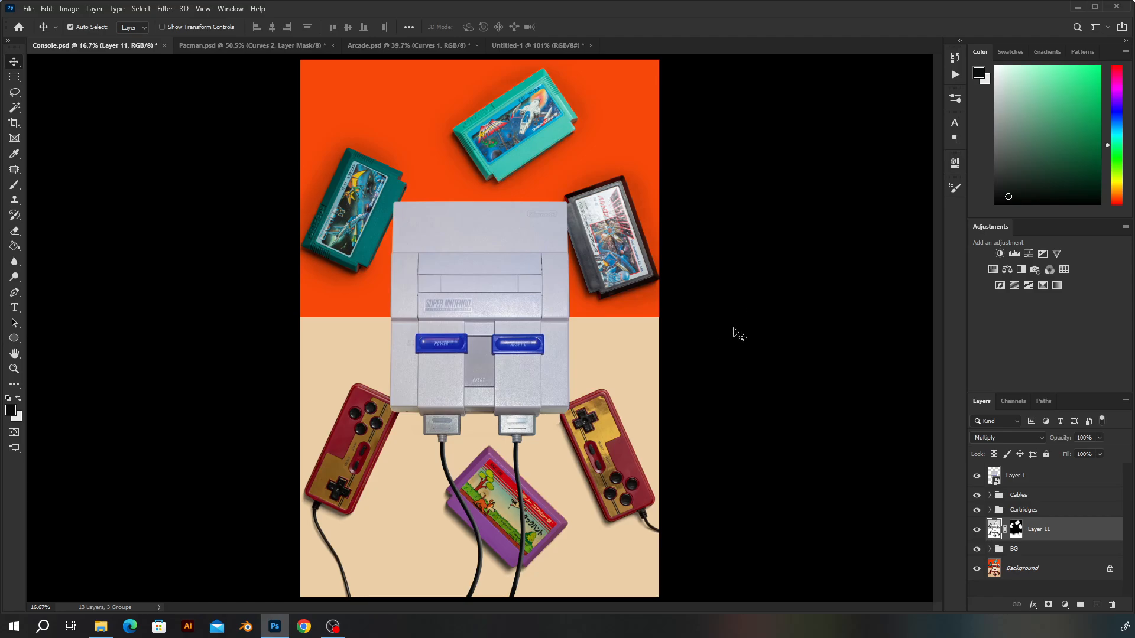
click(1011, 476)
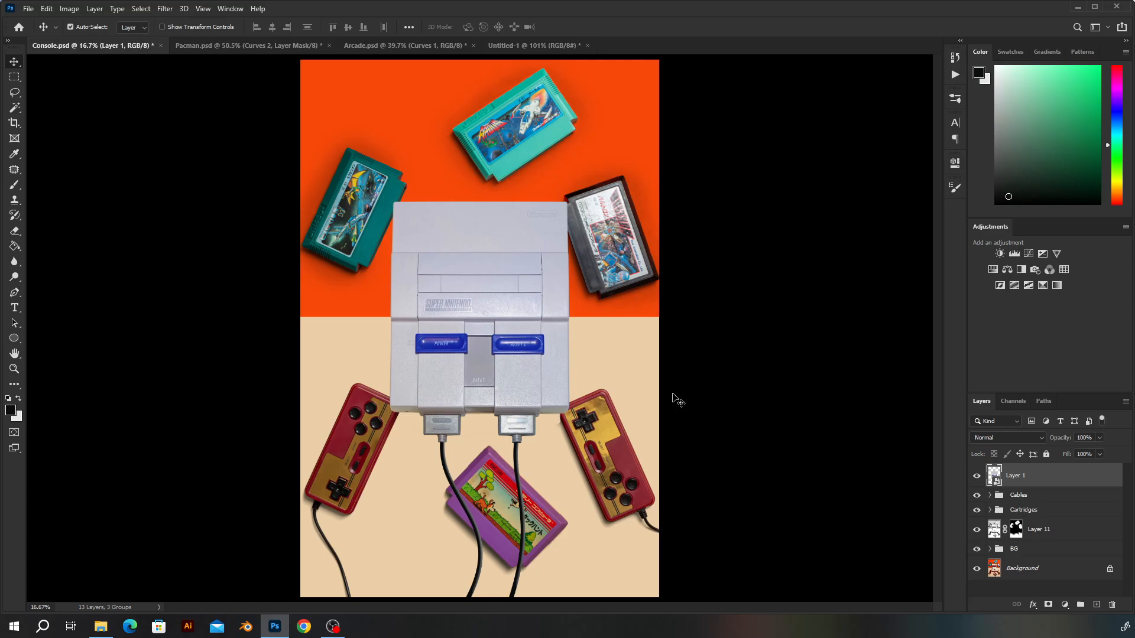
click(1029, 257)
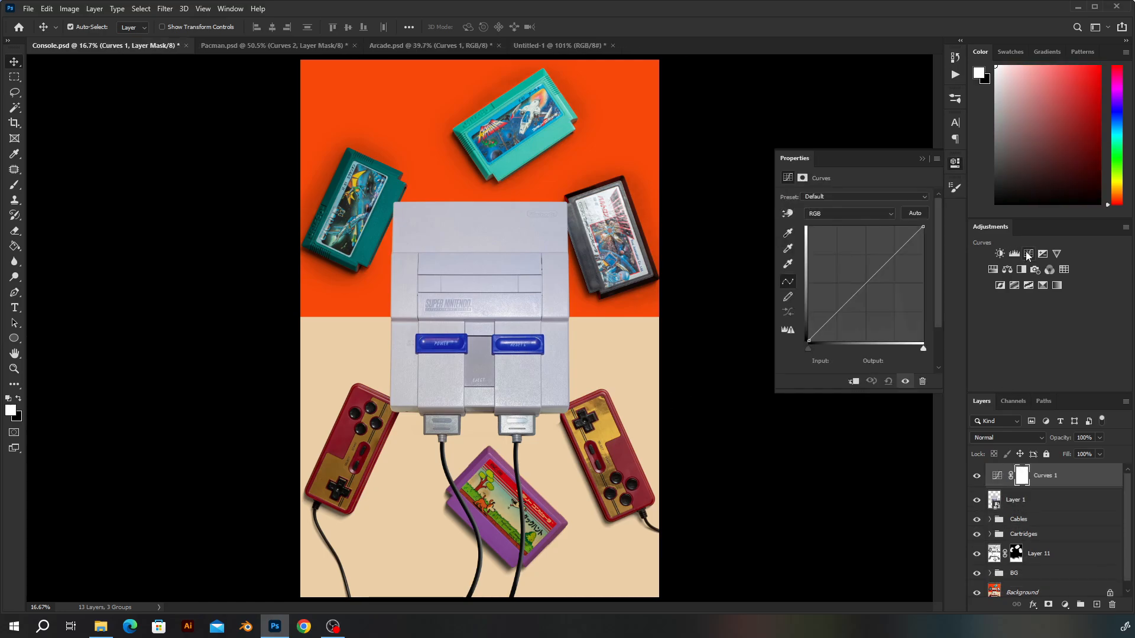
click(854, 382)
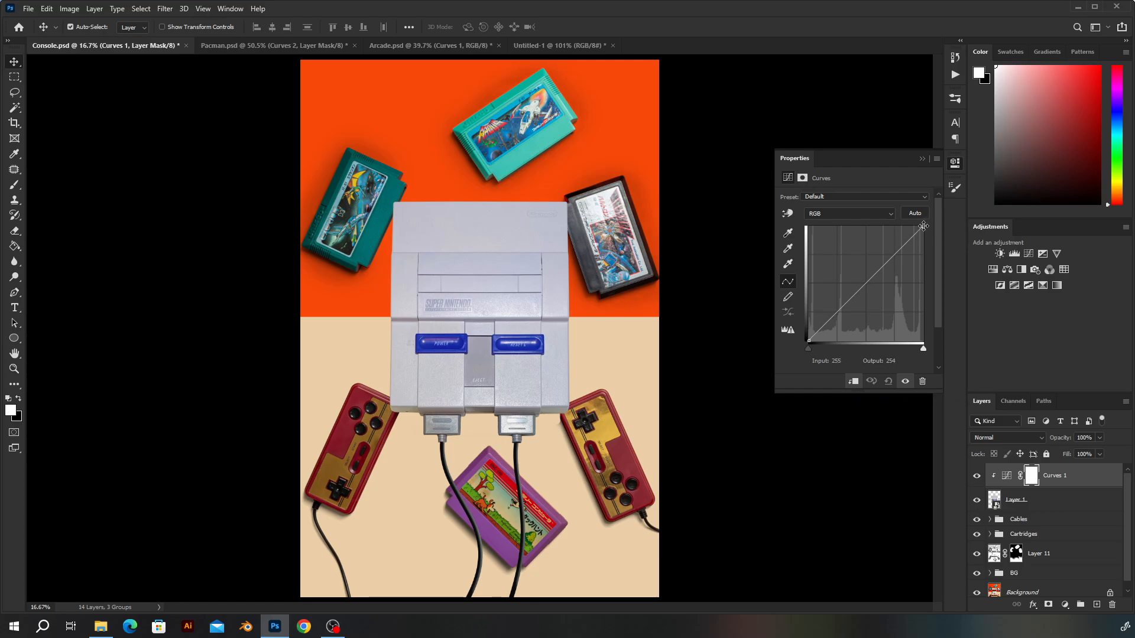
Darken the console with Curves 1 by lowering white output to 214 and midpoint input 138 to output 111, and compare before and after
drag(926, 227, 932, 244)
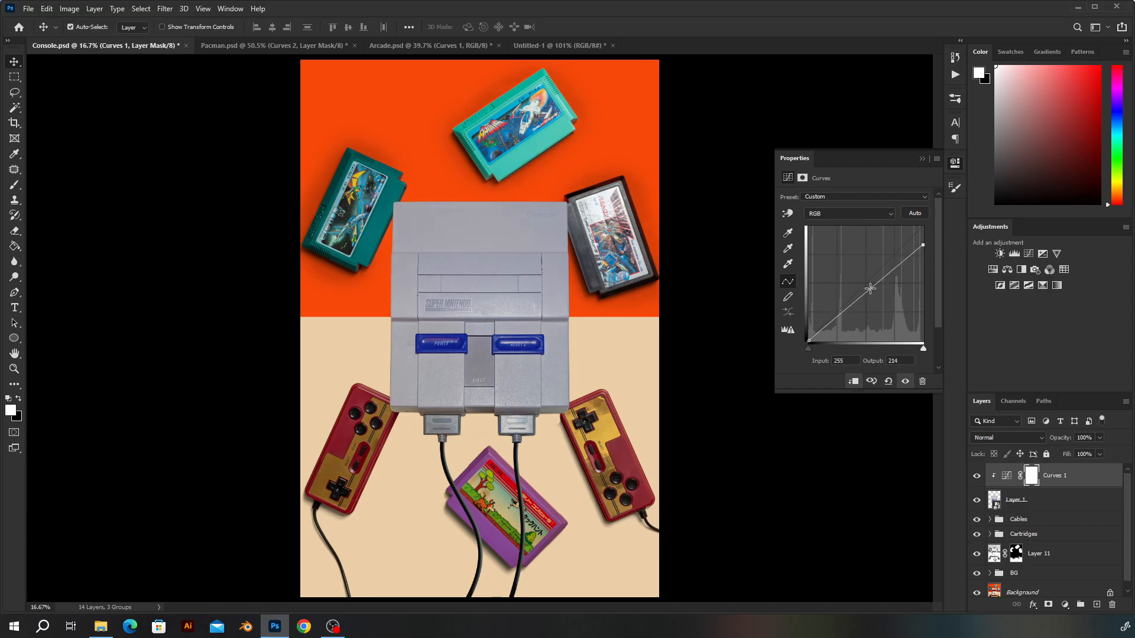
drag(870, 289, 870, 290)
drag(870, 290, 867, 291)
click(977, 478)
click(977, 481)
Partially erase the Curves 1 mask over the console's upper middle at 25% opacity, and compare the console with and without the adjustment
key(z)
alt+click(601, 472)
click(593, 466)
key(e)
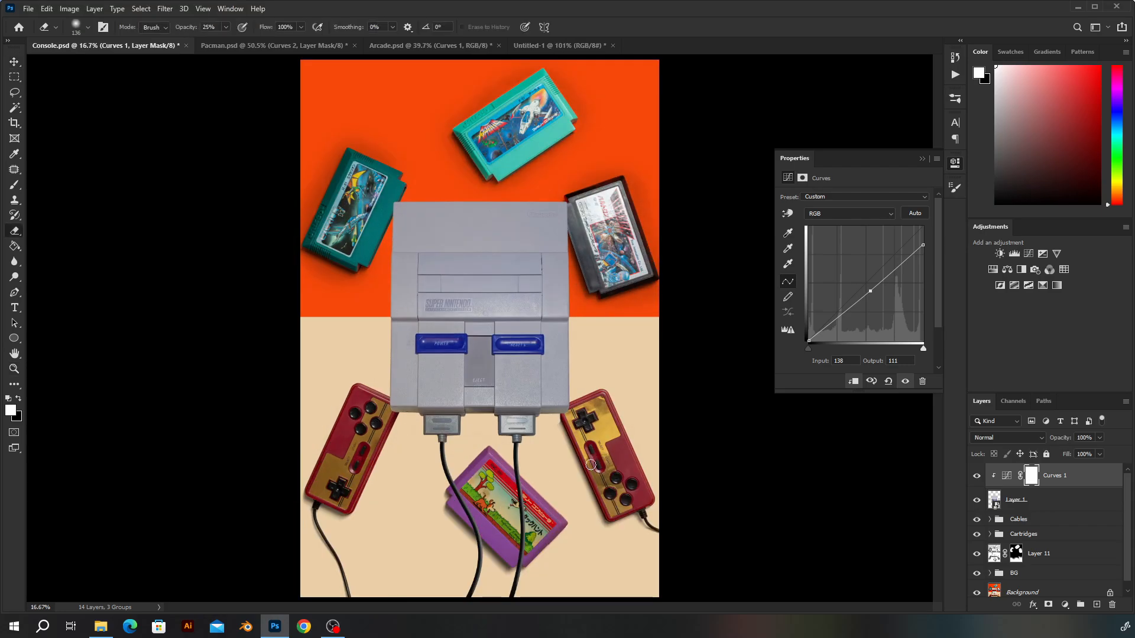
mouse_move(557, 321)
mouse_down()
mouse_move(625, 309)
mouse_move(622, 319)
mouse_up()
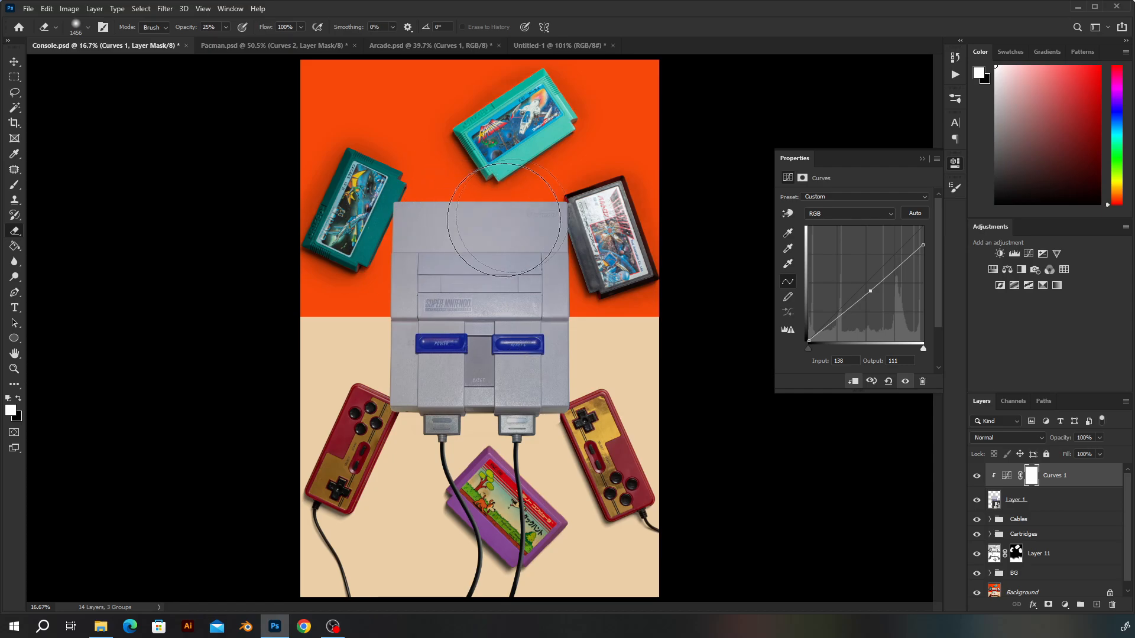
key(b)
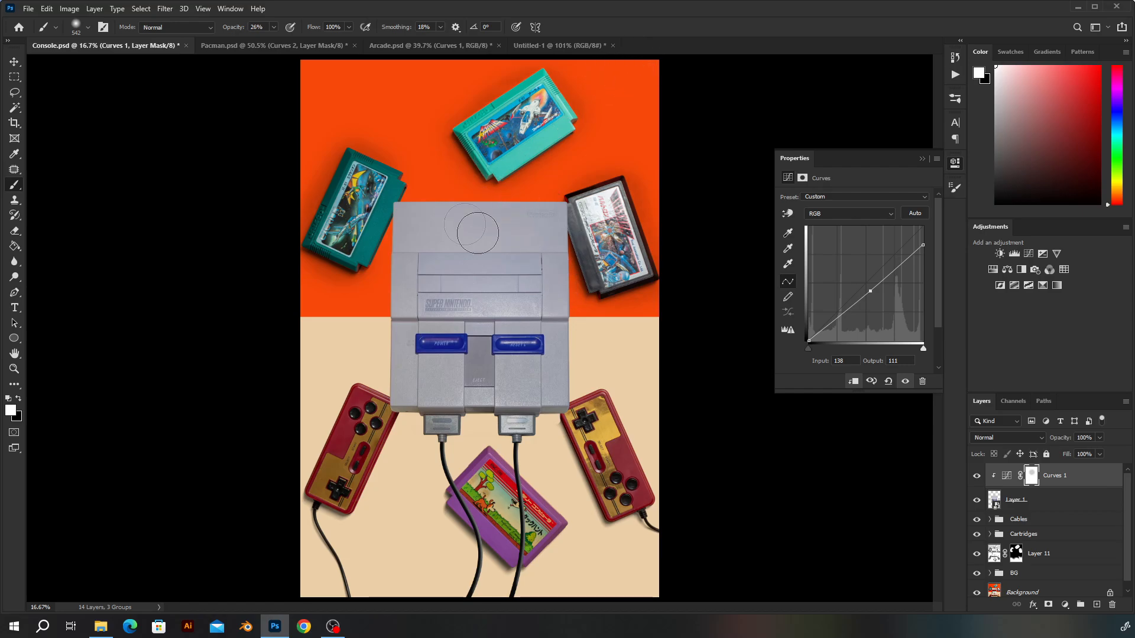
click(977, 478)
click(976, 478)
key(z)
alt+click(581, 388)
click(508, 360)
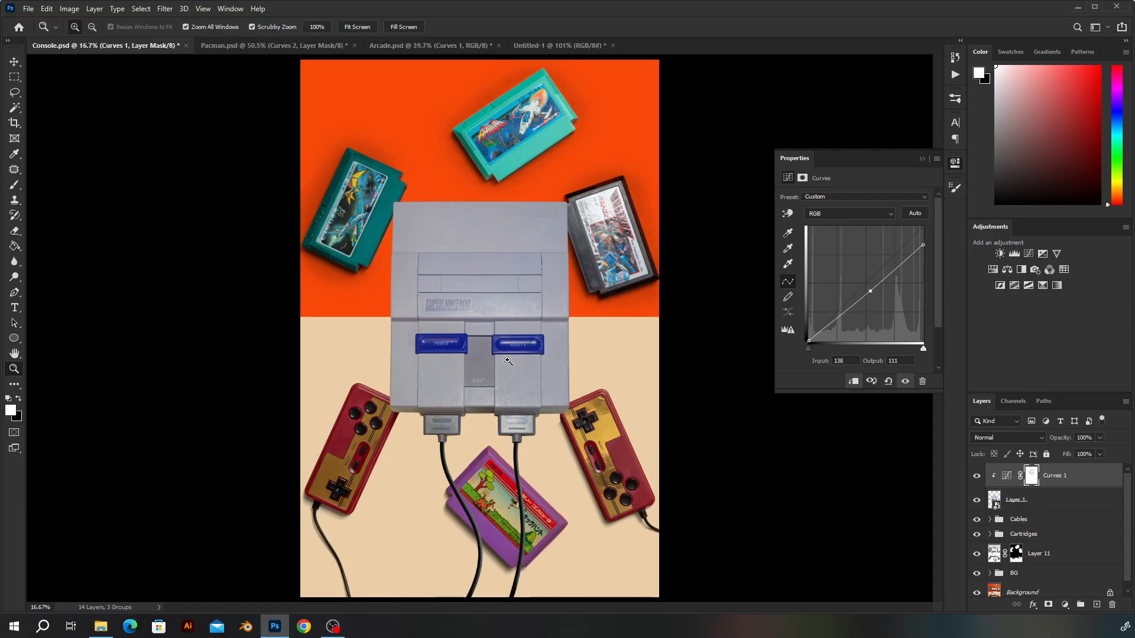
key(b)
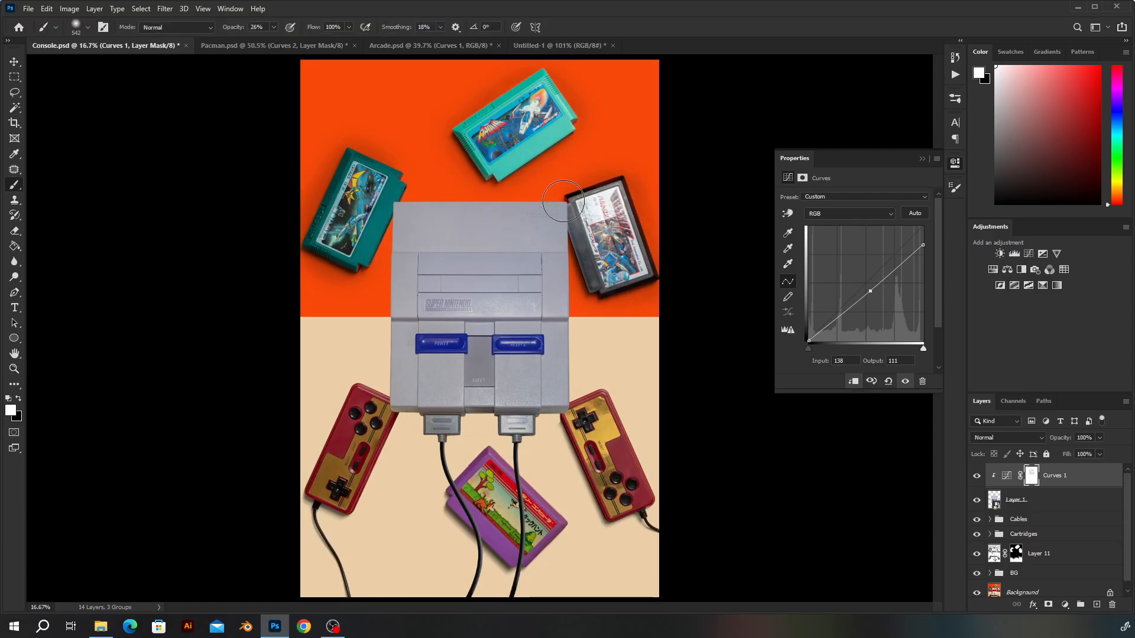
key(z)
key(alt)
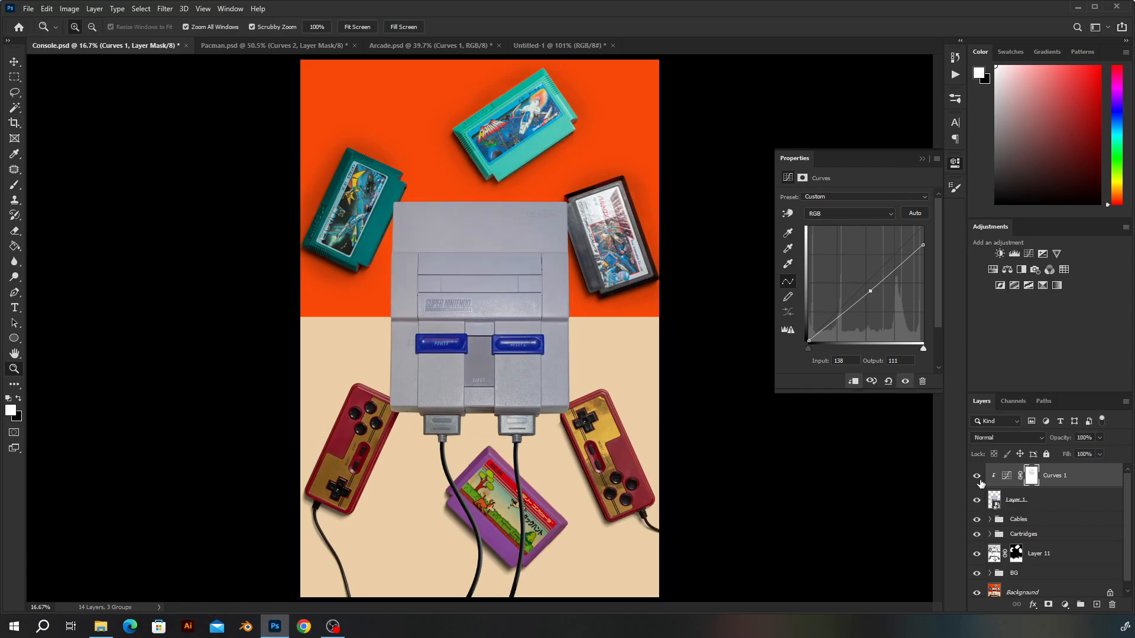
key(b)
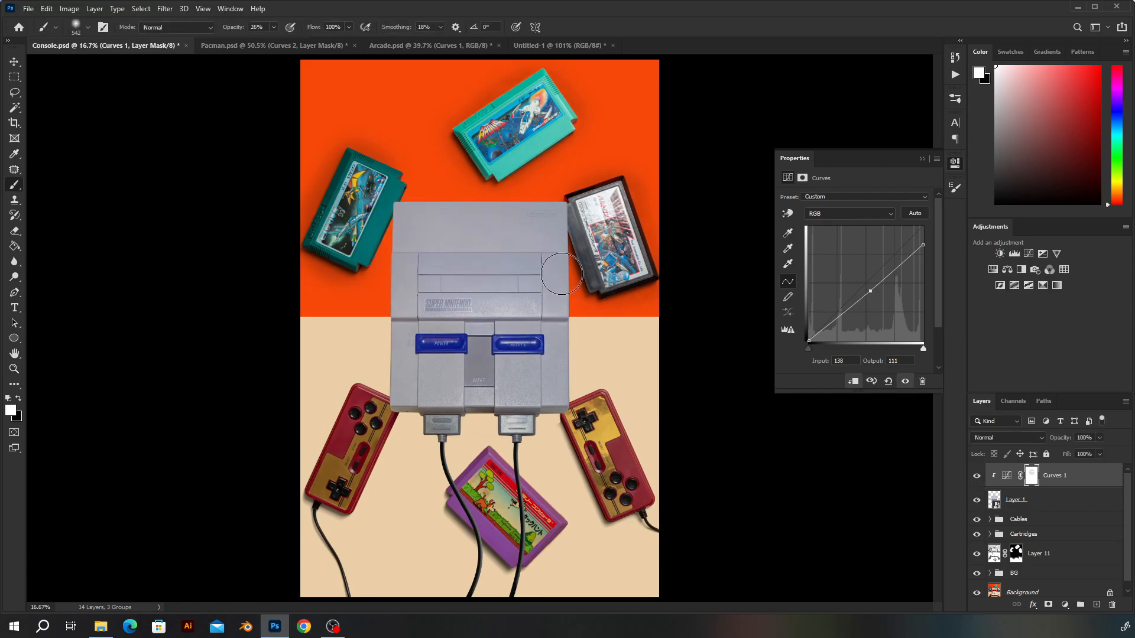
Add a second Curves adjustment above Curves 1 and clip it to the console layer
click(1052, 480)
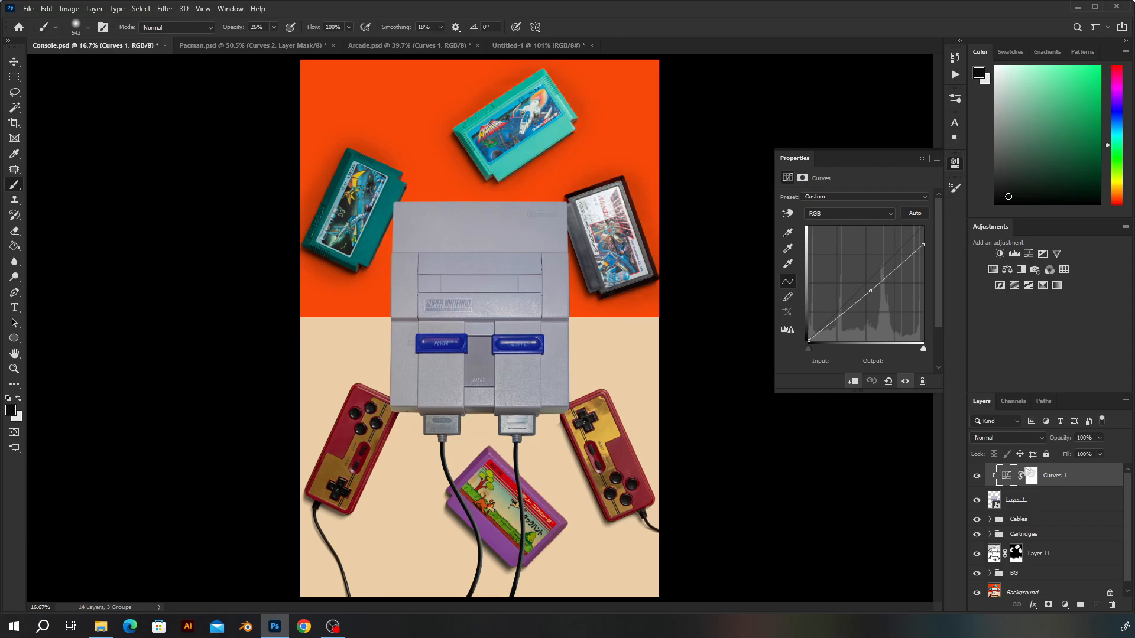
click(1029, 254)
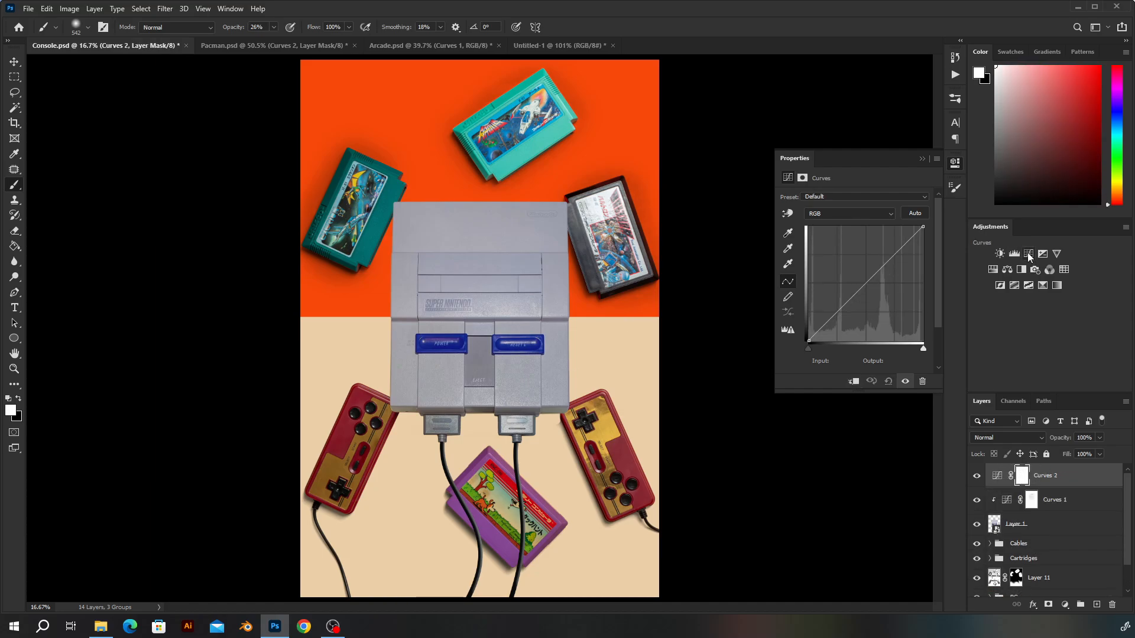
click(853, 381)
click(842, 208)
click(840, 206)
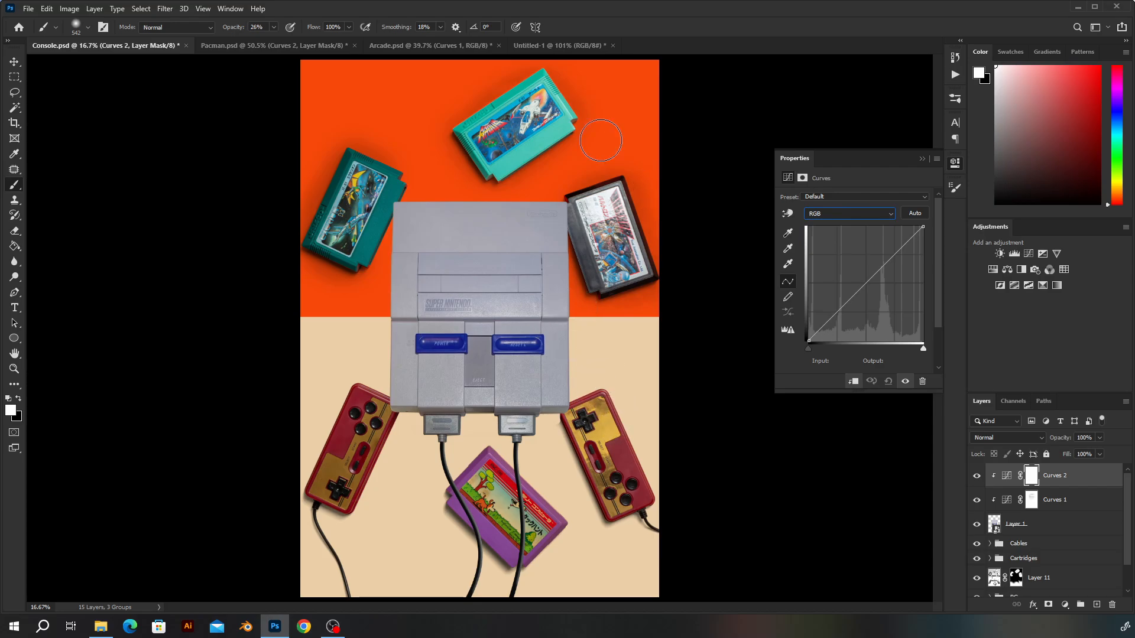
Lower the Blue channel's white output to 235 in Curves 2 to warm the console, and compare before and after
click(849, 214)
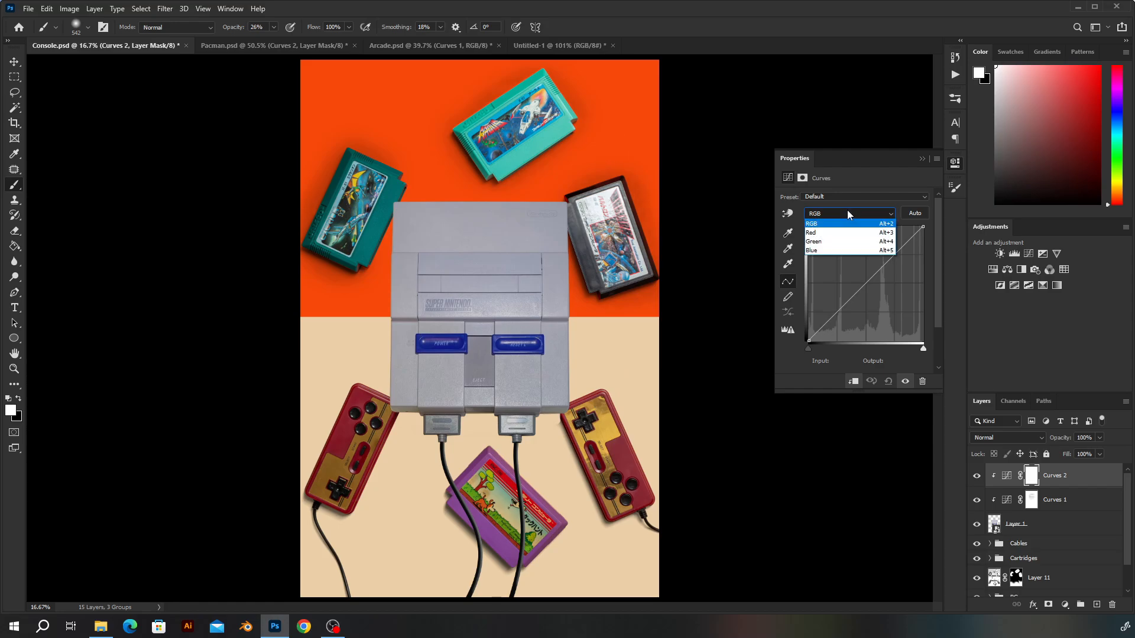
click(831, 250)
drag(924, 227, 924, 234)
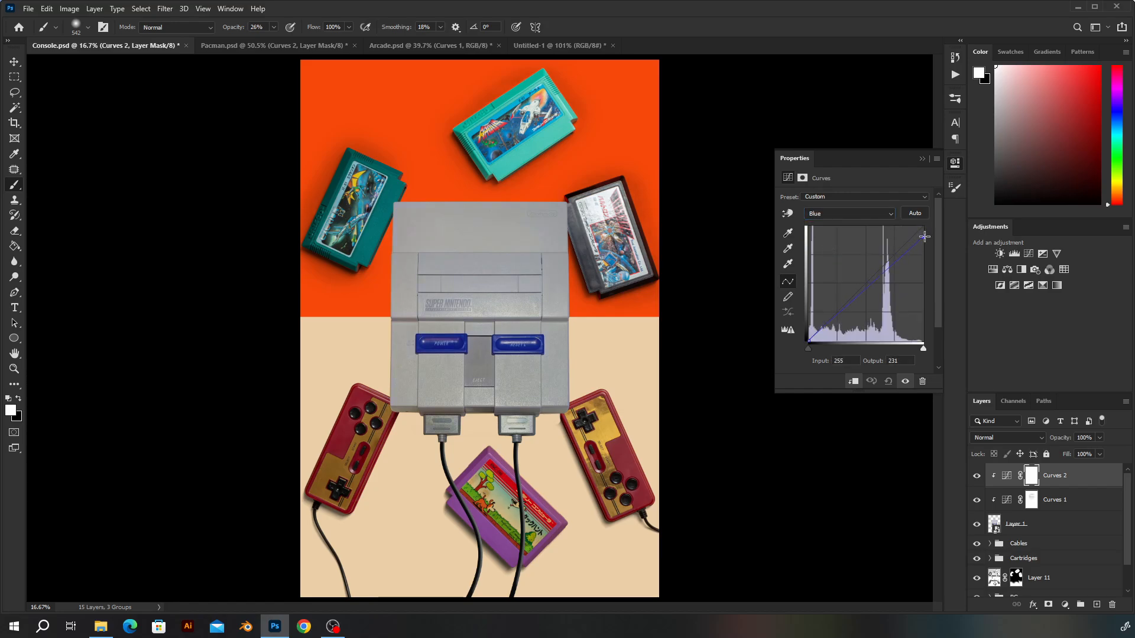
drag(924, 235, 923, 233)
click(976, 478)
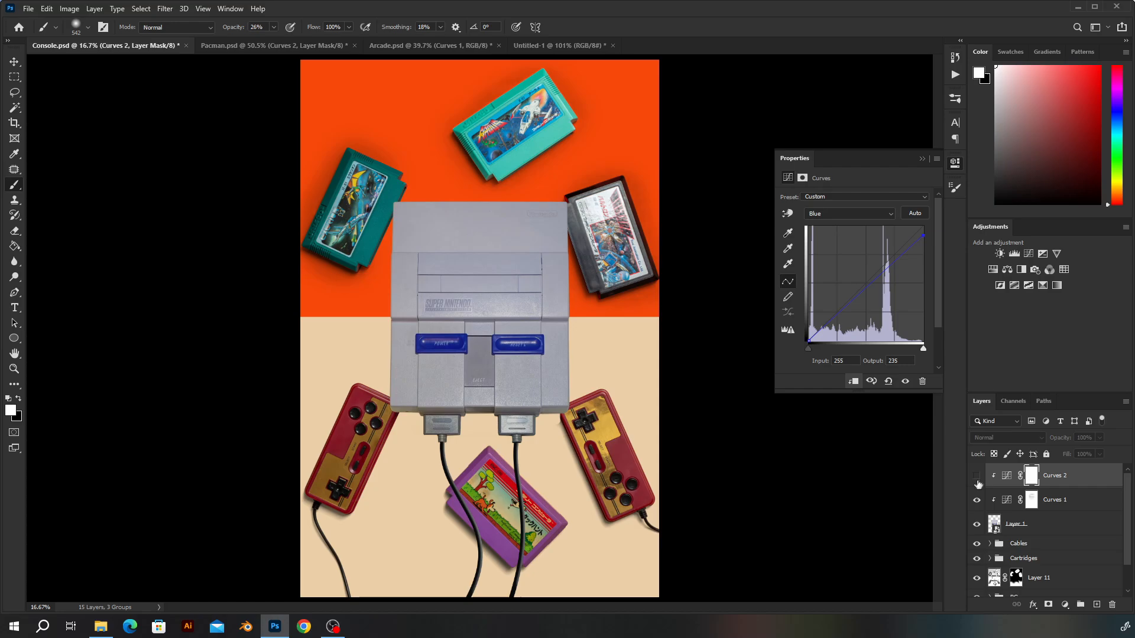
click(977, 481)
click(976, 482)
click(977, 479)
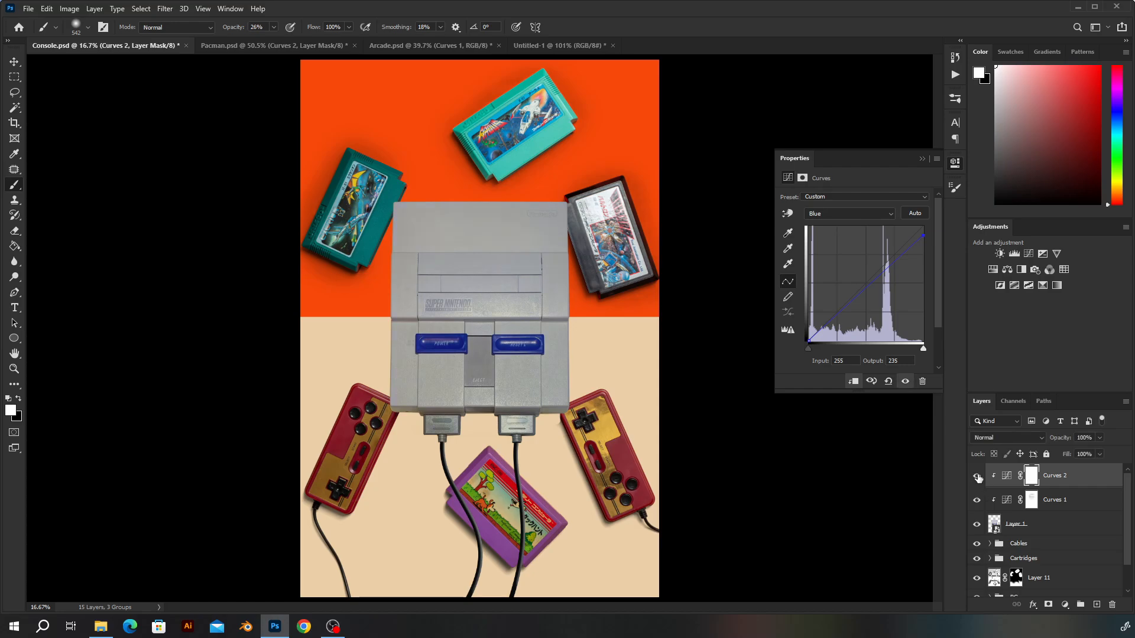
click(1047, 481)
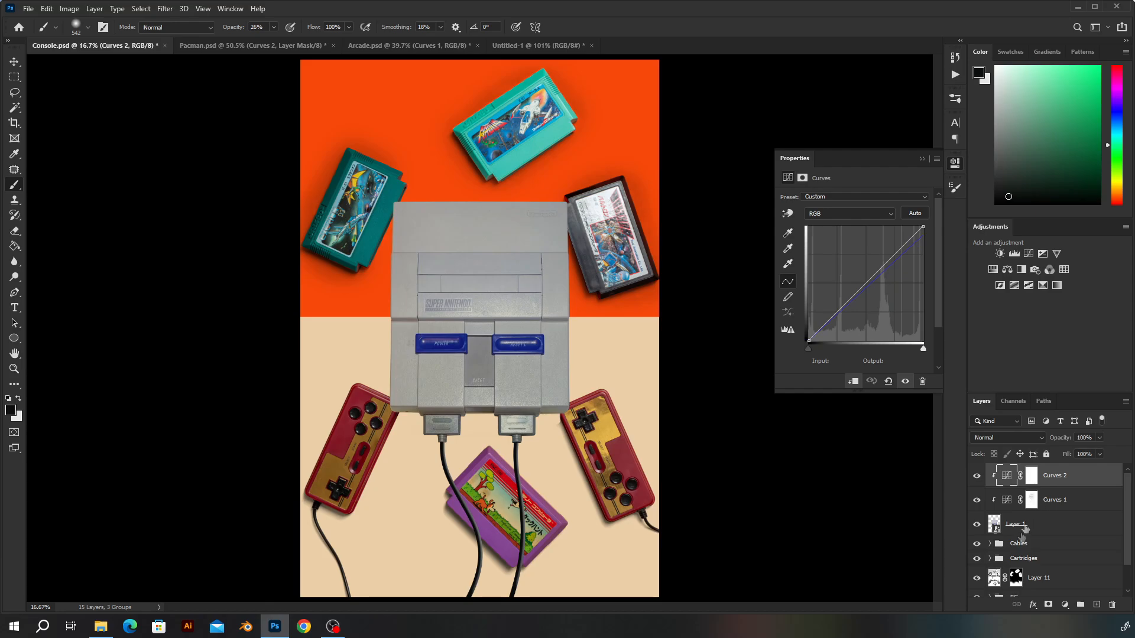
click(1035, 544)
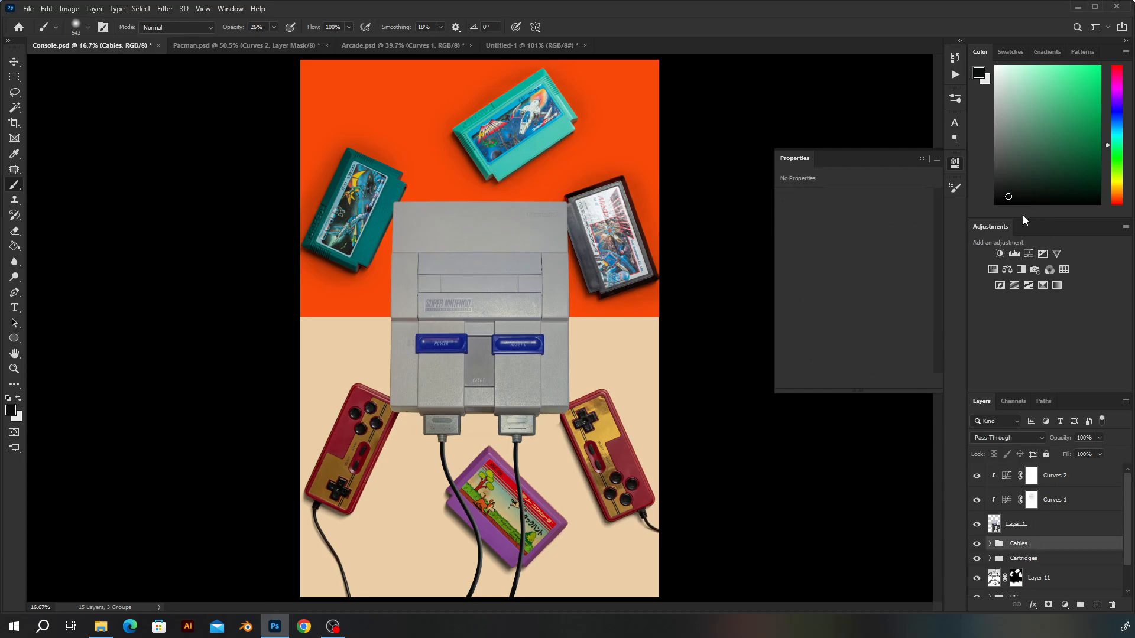
click(1015, 254)
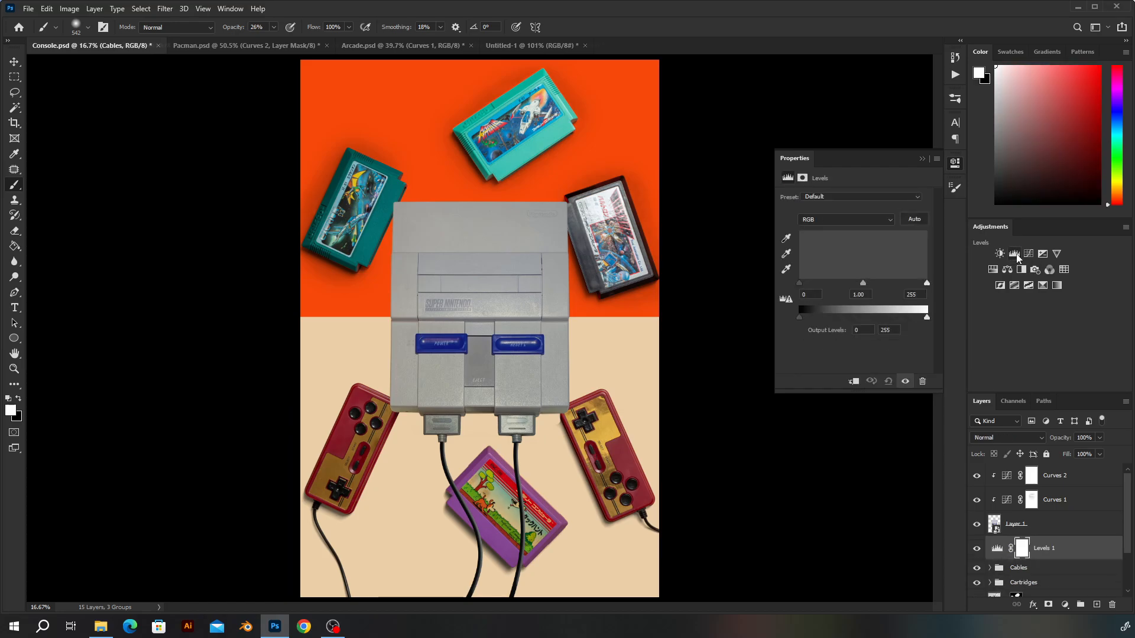
key(ctrl+z)
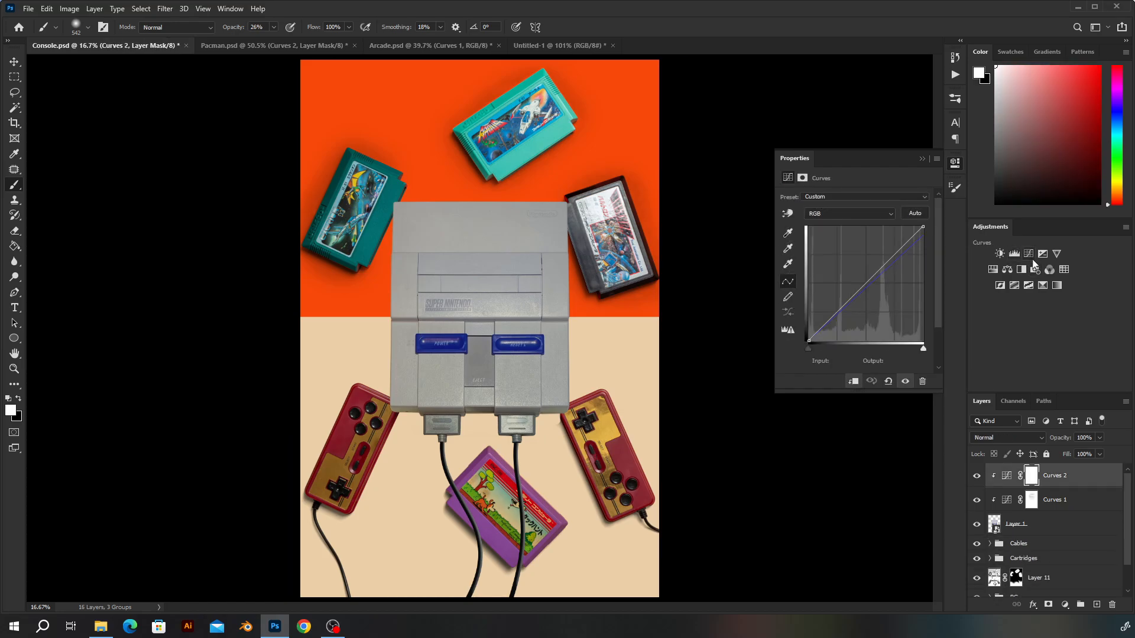
Add a Curves adjustment above the Cables group and darken it strongly, with white output at 84 and the midtones pulled down
click(1032, 542)
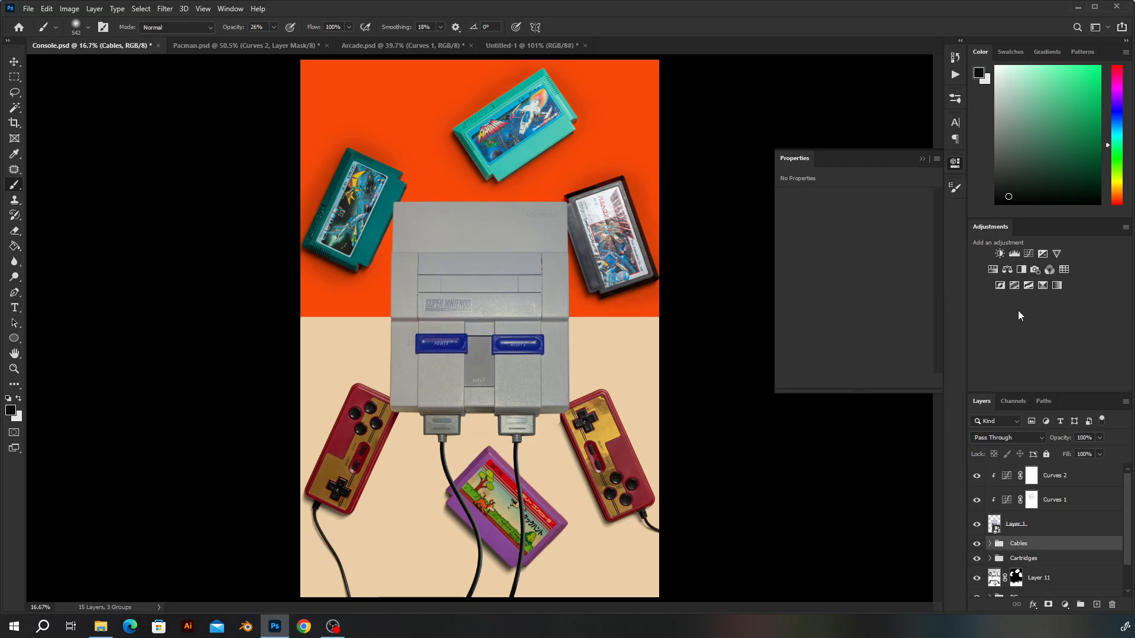
click(1028, 254)
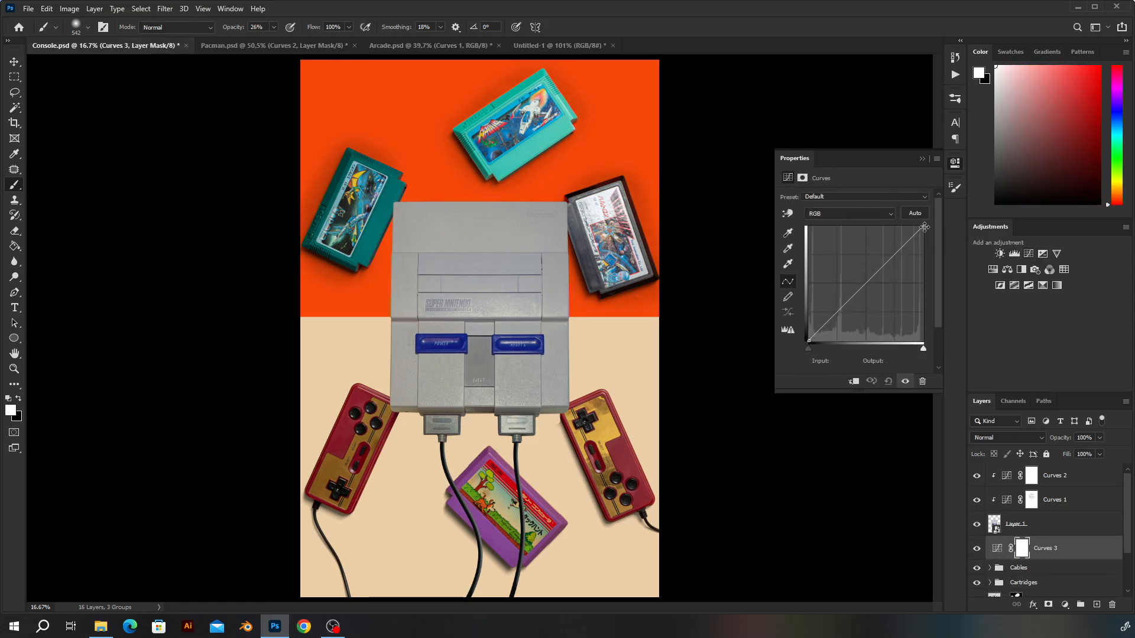
drag(923, 228, 924, 282)
drag(873, 310, 872, 317)
drag(924, 281, 874, 329)
drag(925, 299, 924, 302)
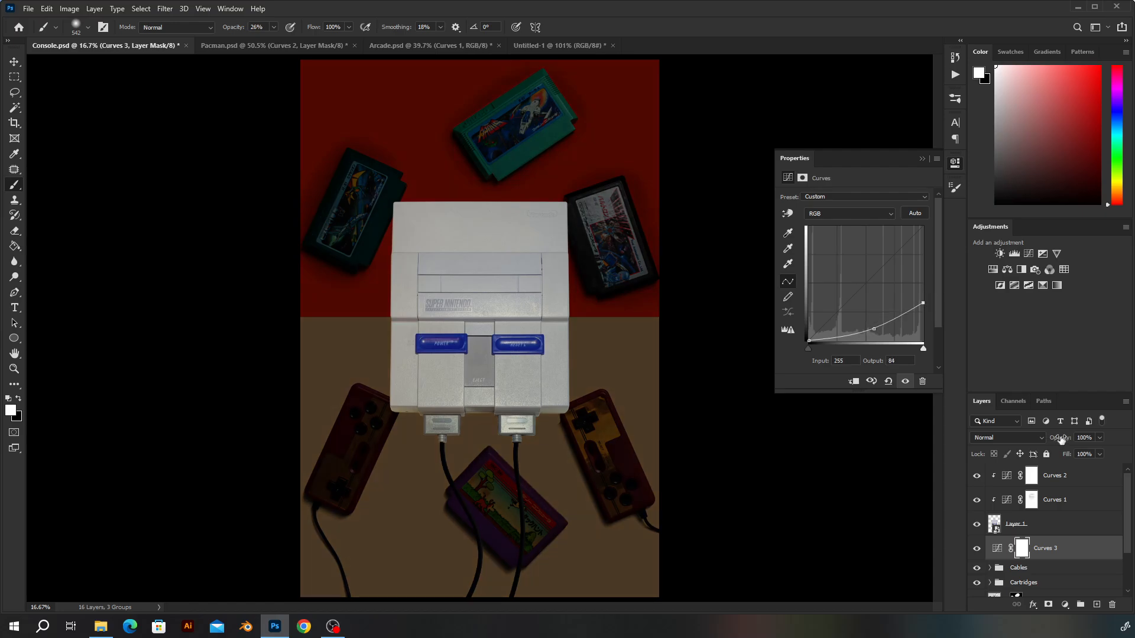
Invert the Curves 3 layer mask to black to hide the darkening
mouse_move(1062, 440)
mouse_down()
mouse_move(1037, 440)
mouse_move(1084, 444)
mouse_up()
click(1021, 548)
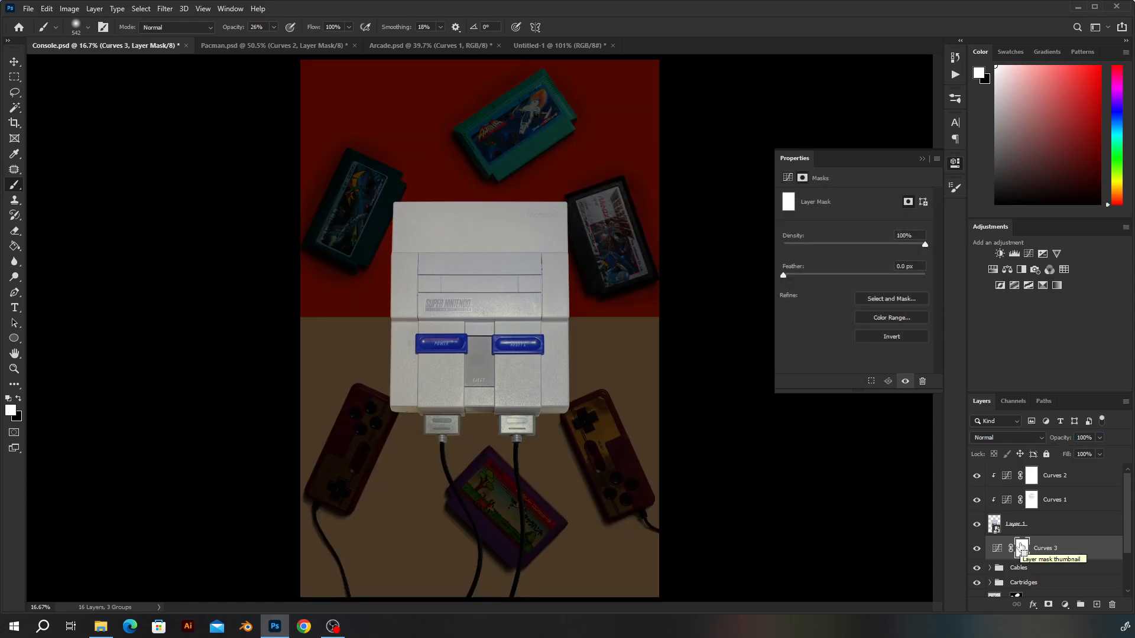
key(ctrl+i)
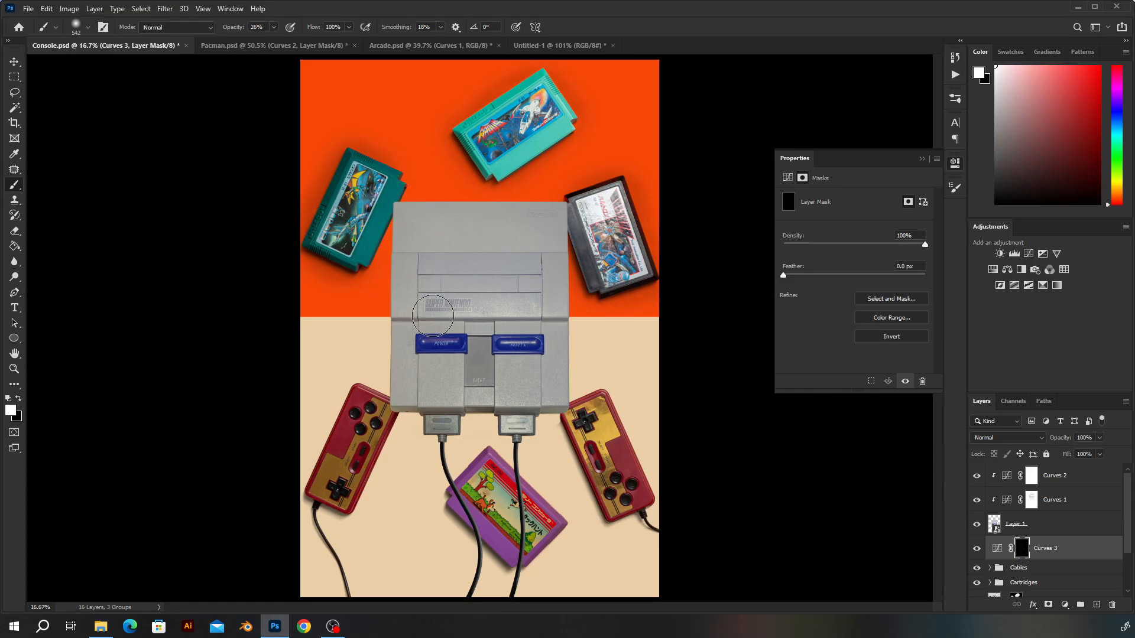
Paint soft white strokes at 26% opacity on the Curves 3 mask around the console's edges to build up its shadow
alt+right_click(447, 299)
drag(447, 300, 440, 300)
drag(543, 249, 558, 255)
mouse_move(558, 257)
mouse_down()
mouse_move(556, 382)
mouse_move(546, 343)
mouse_move(479, 413)
mouse_move(431, 408)
mouse_move(404, 339)
mouse_move(407, 231)
mouse_move(423, 220)
mouse_move(540, 227)
mouse_move(415, 226)
mouse_up()
mouse_move(429, 283)
mouse_down()
mouse_move(400, 223)
mouse_move(387, 424)
mouse_move(556, 410)
mouse_move(429, 411)
mouse_move(416, 415)
mouse_move(562, 415)
mouse_move(466, 403)
mouse_move(439, 365)
mouse_move(494, 405)
mouse_move(549, 413)
mouse_move(396, 405)
mouse_move(400, 236)
mouse_move(393, 409)
mouse_move(393, 399)
mouse_move(403, 418)
mouse_move(484, 403)
mouse_move(445, 414)
mouse_move(557, 413)
mouse_move(393, 414)
mouse_move(401, 210)
mouse_up()
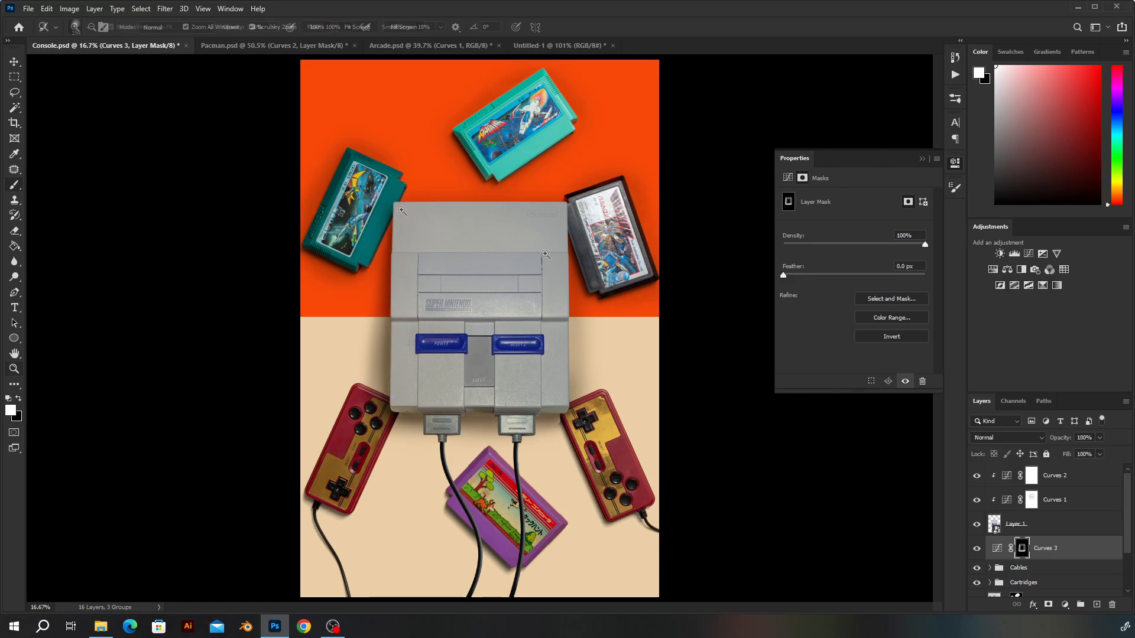
ctrl+alt+click(402, 211)
drag(545, 258, 540, 380)
key(ctrl+z)
mouse_move(542, 289)
mouse_down()
mouse_move(540, 384)
mouse_move(539, 239)
mouse_up()
drag(408, 278, 421, 277)
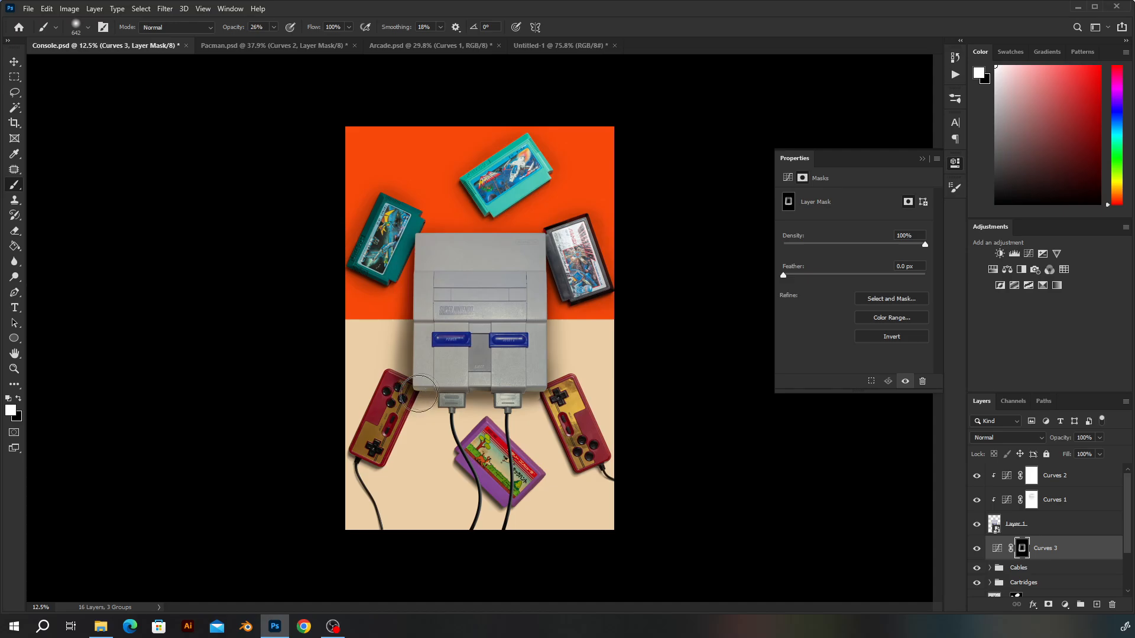
Deepen the shadow along the console's lower edge near the cable plugs with a smaller 290 px brush on the Curves 3 mask
key(z)
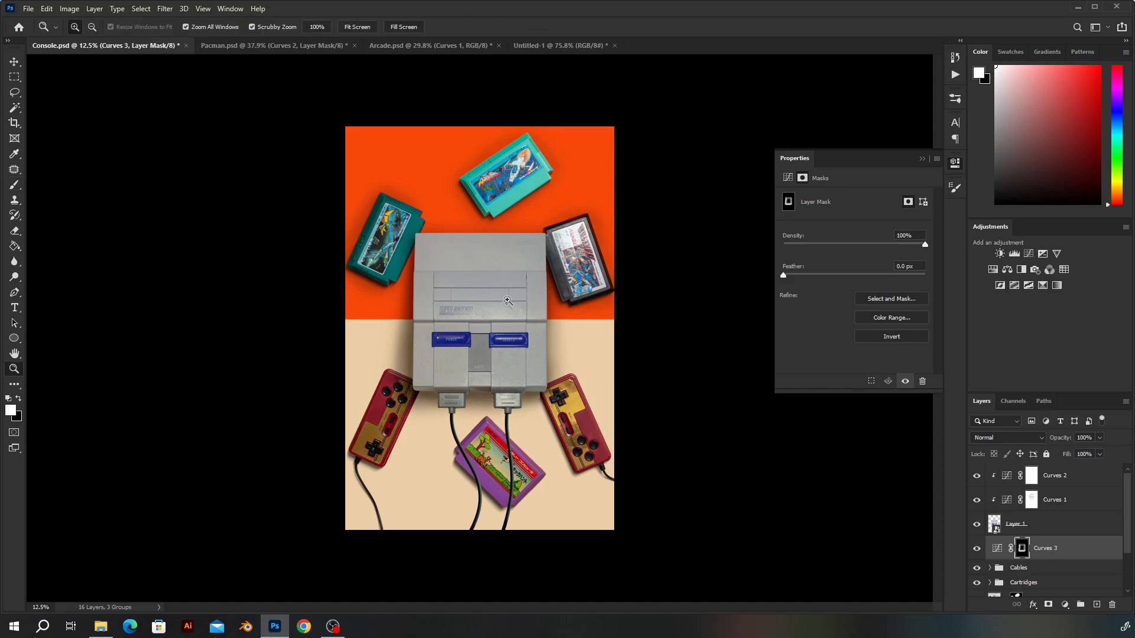
alt+click(507, 300)
key(b)
key(z)
click(487, 344)
key(b)
drag(491, 383, 467, 382)
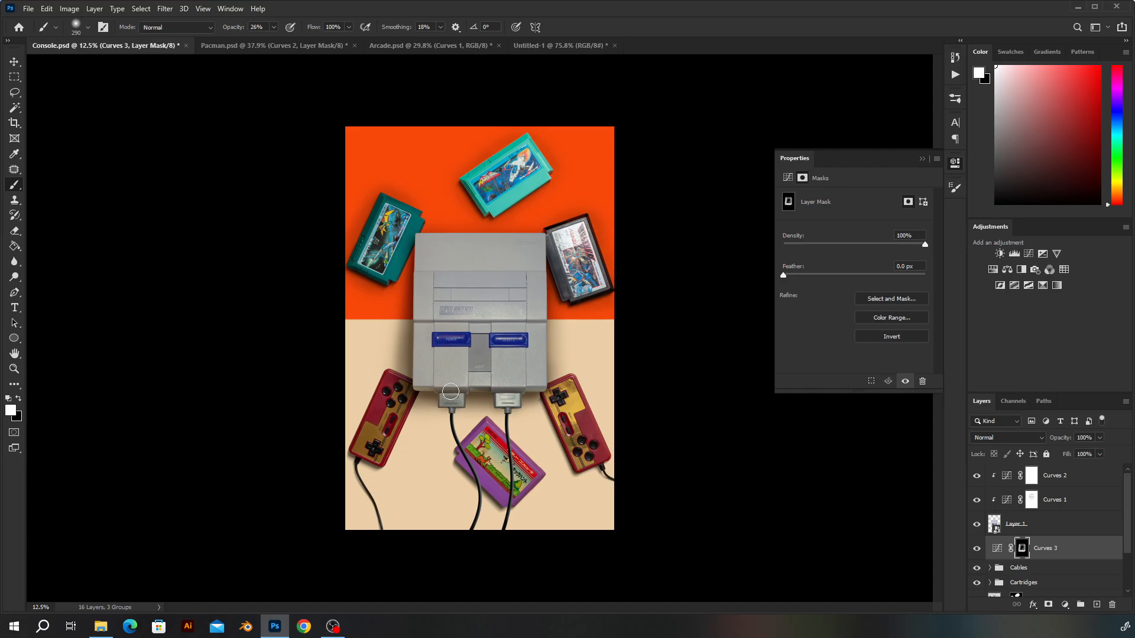
Soften the outer console shadow by lightly erasing the Curves 3 mask with a 1504 px eraser at 25% opacity
key(z)
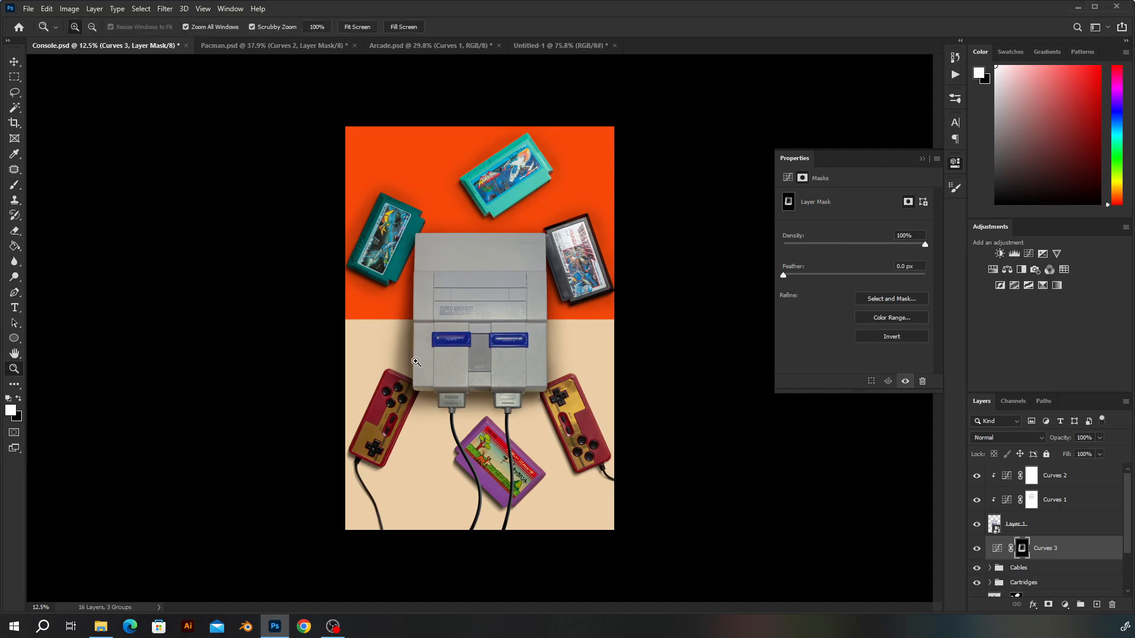
alt+click(484, 285)
key(b)
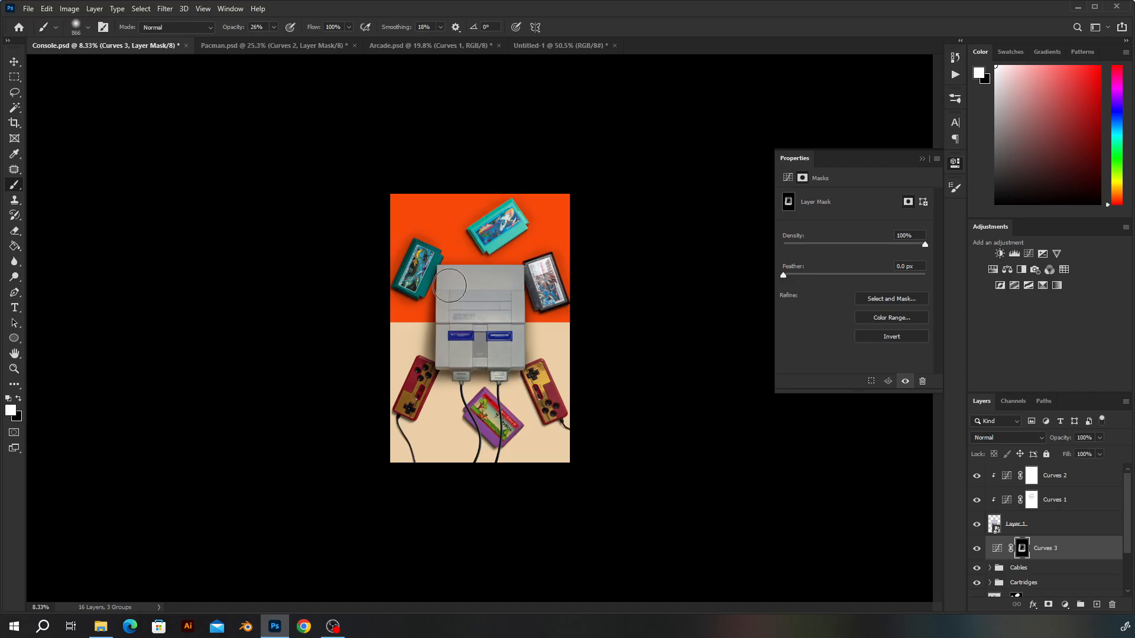
key(e)
key(alt+e)
key(Escape)
mouse_move(507, 415)
mouse_down()
mouse_move(486, 415)
mouse_move(519, 407)
mouse_up()
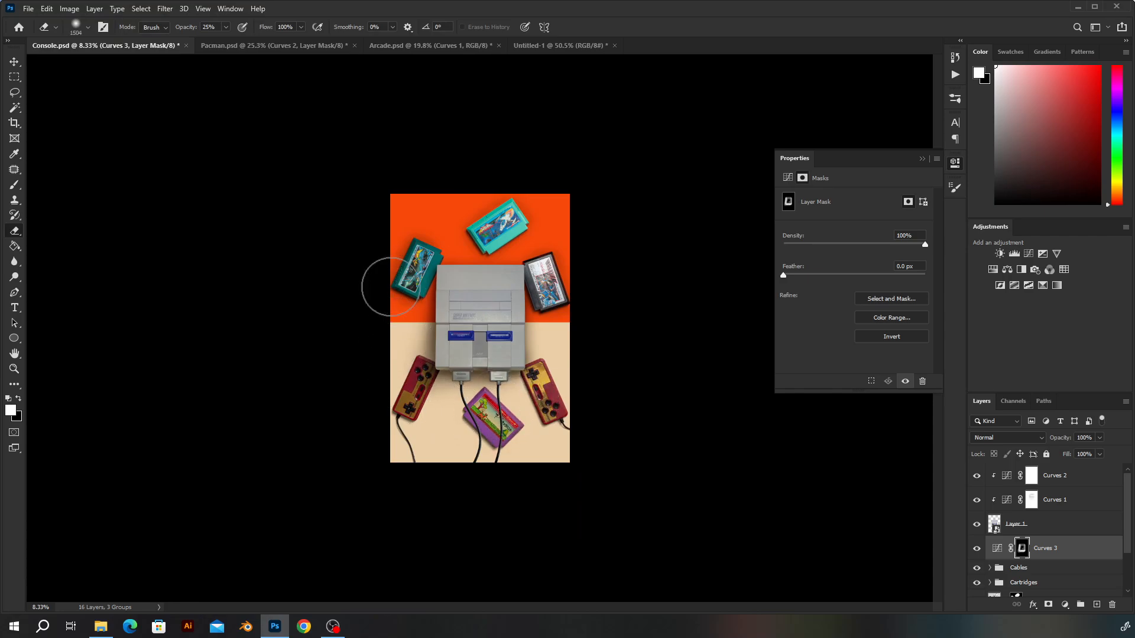
Compare the composition with and without the painted Curves 3 shadow
key(z)
alt+click(523, 376)
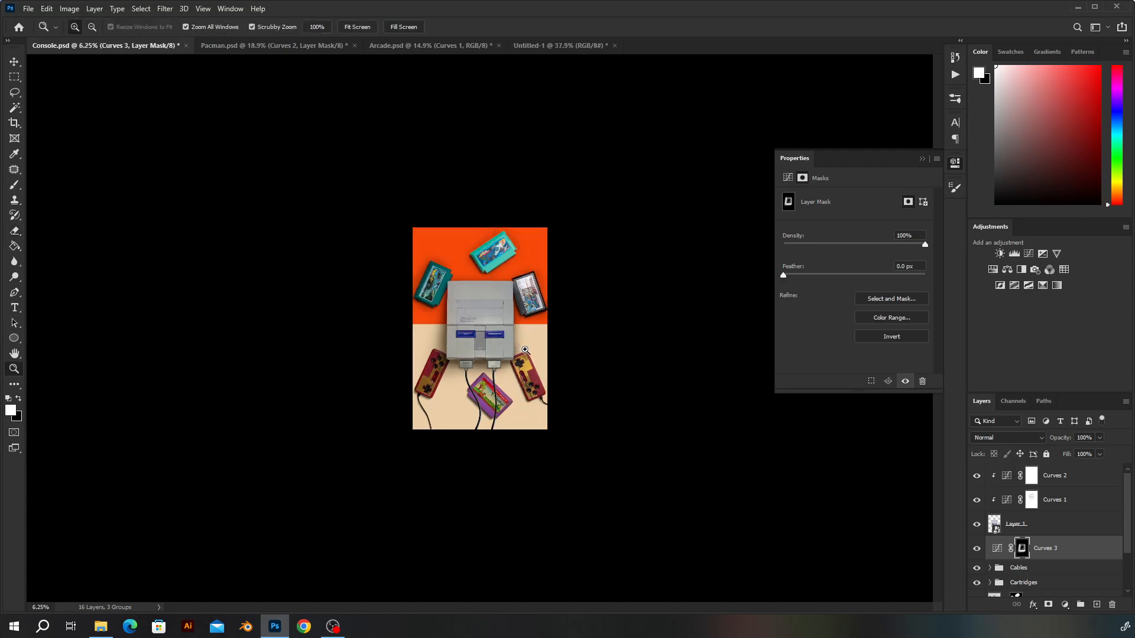
click(978, 550)
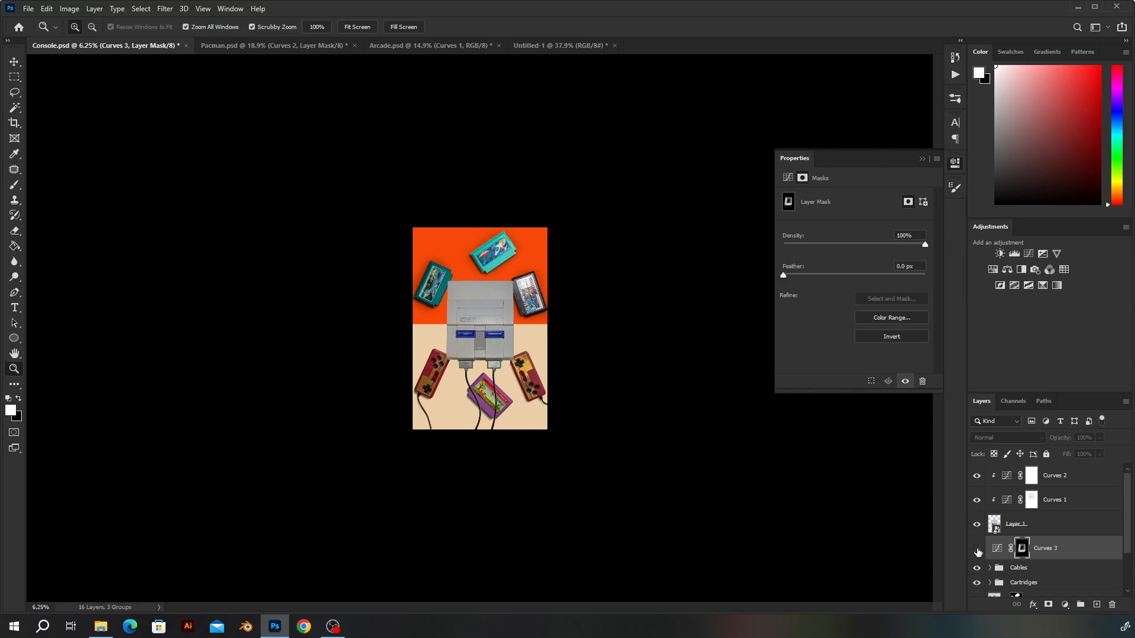
click(977, 550)
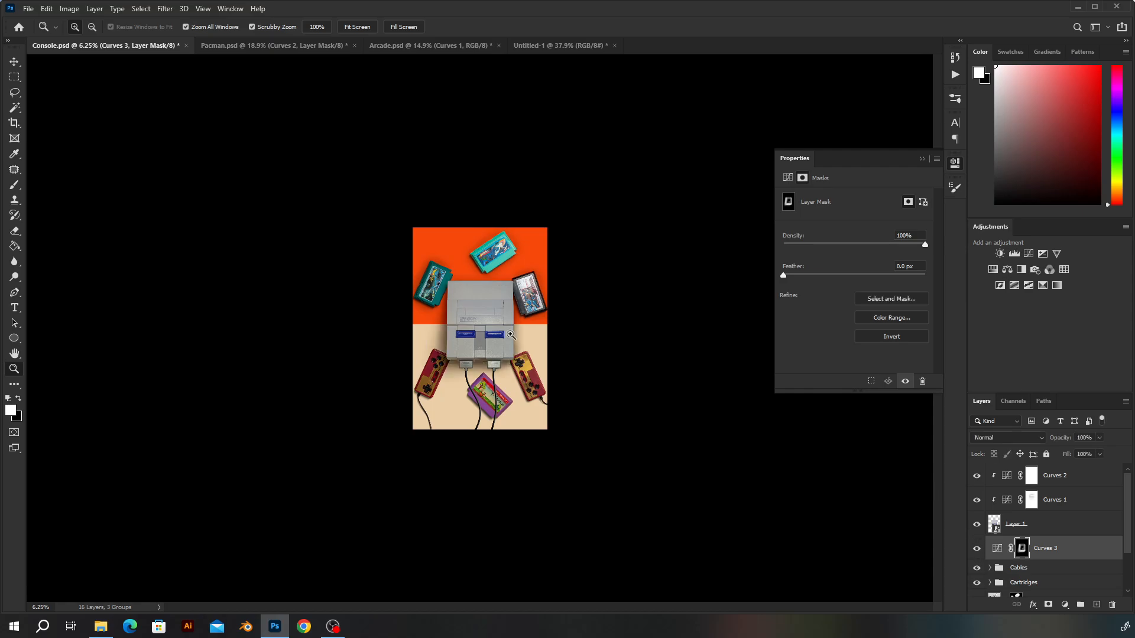
click(511, 353)
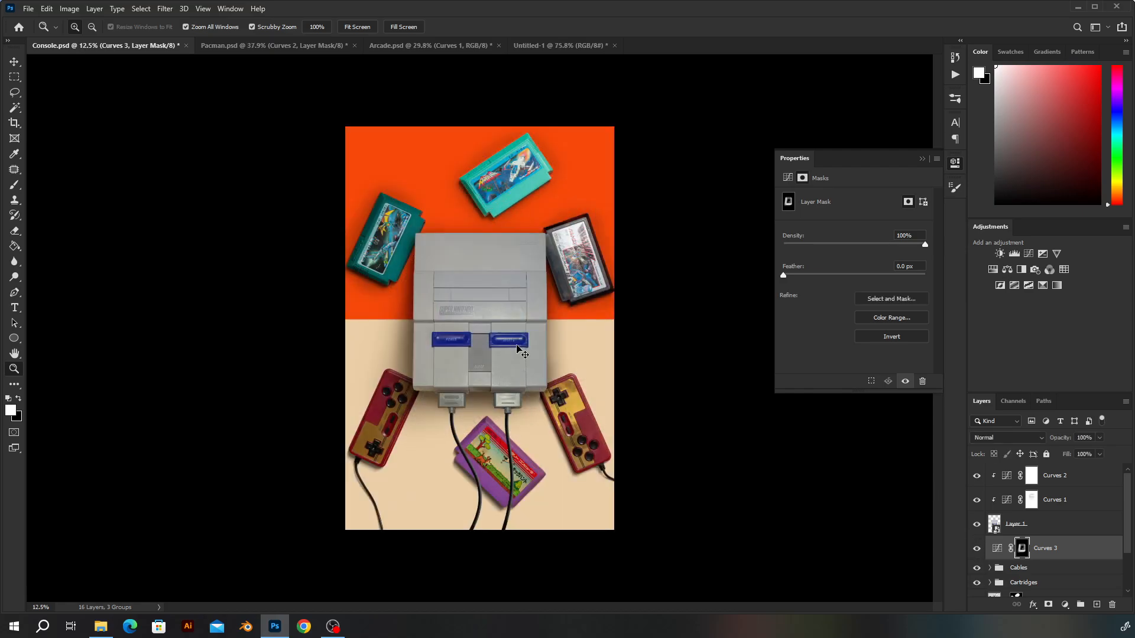
Load the console's outline as a selection and add a Curves adjustment masked to it beneath the console layer
ctrl+click(995, 525)
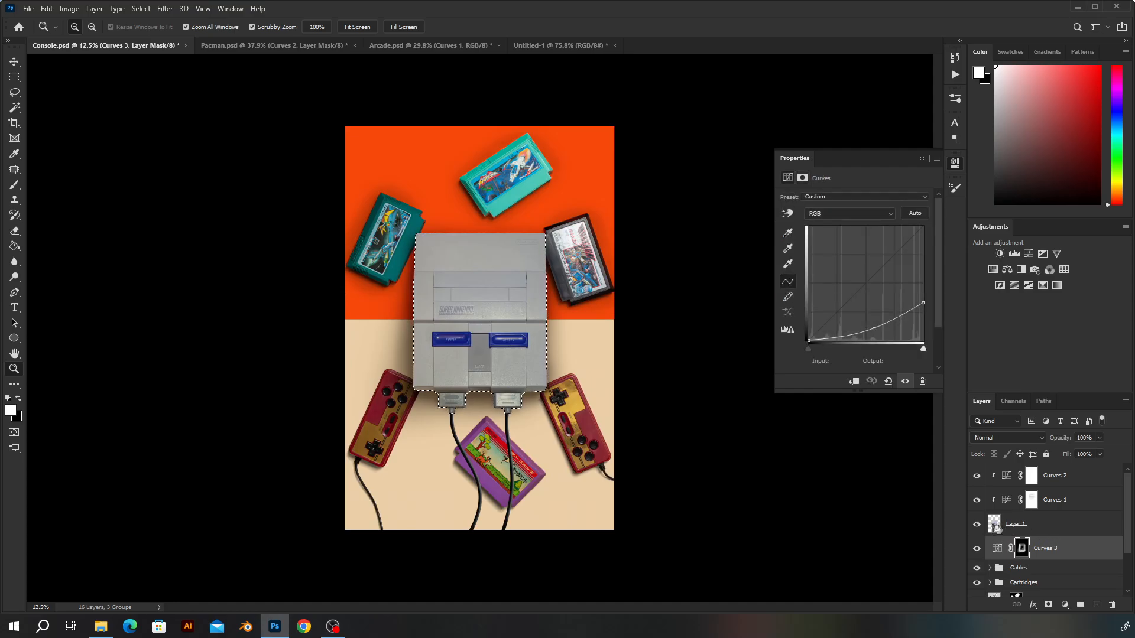
click(1096, 605)
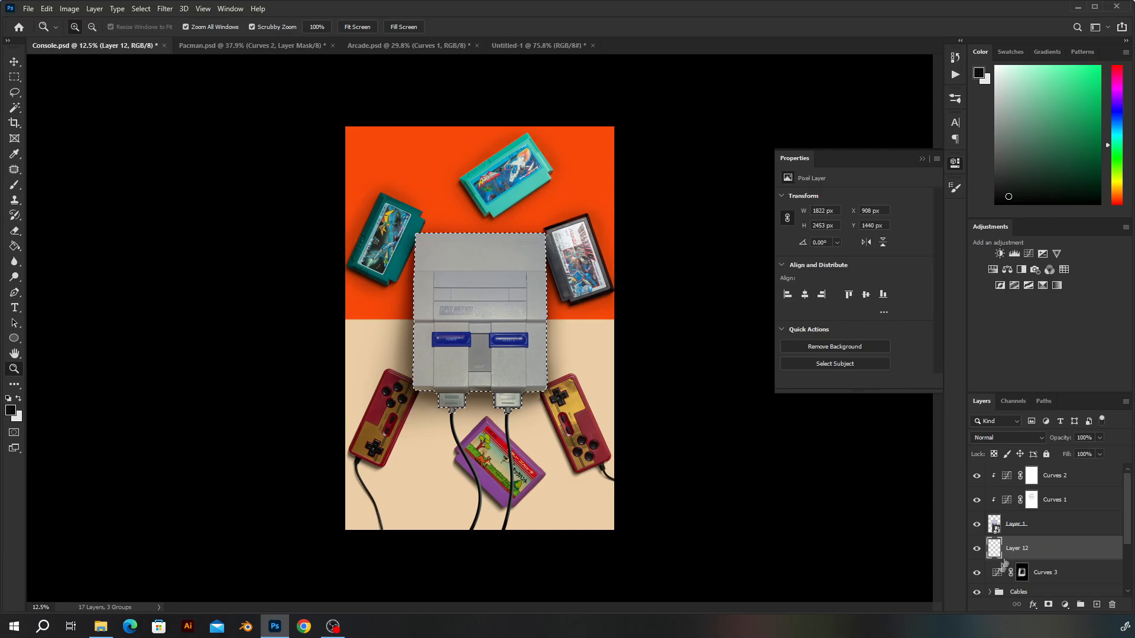
click(1028, 254)
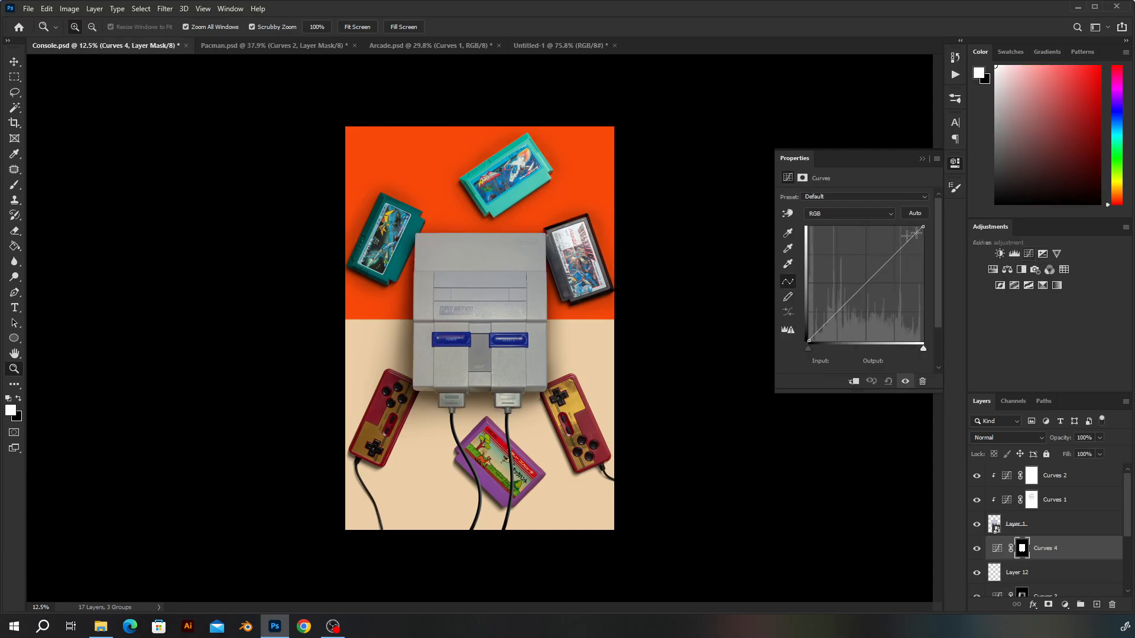
Darken the Curves 4 adjustment by lowering its white point and bending its midtones down to input 152, output 69
drag(921, 226, 930, 266)
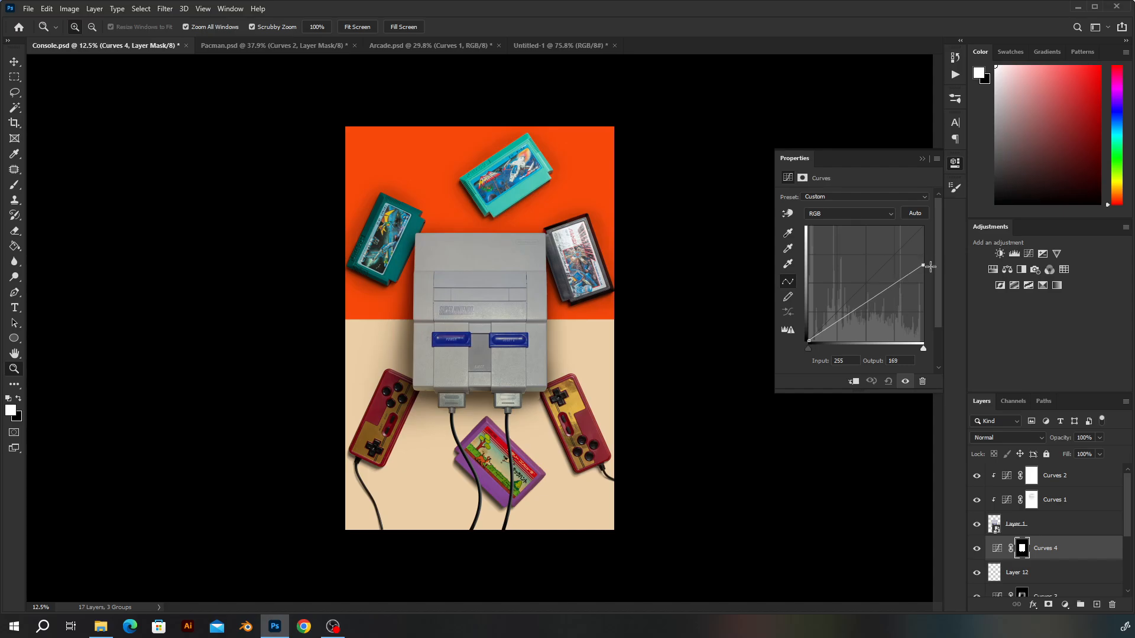
drag(879, 293, 879, 305)
drag(923, 267, 924, 272)
drag(881, 306, 878, 310)
key(v)
key(ctrl)
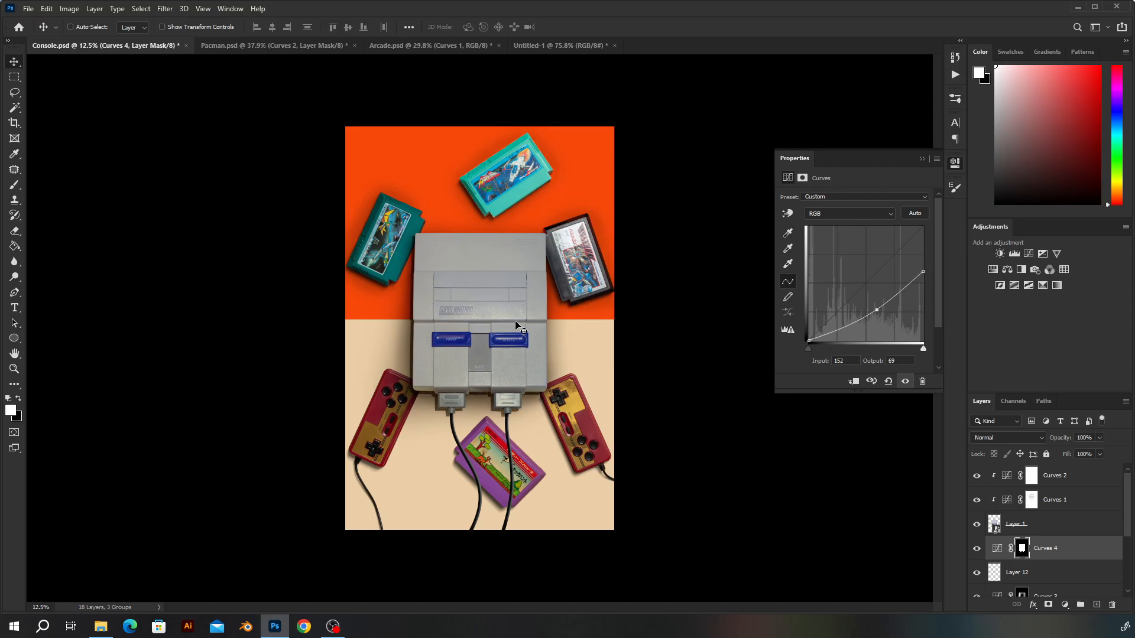
key(ctrl)
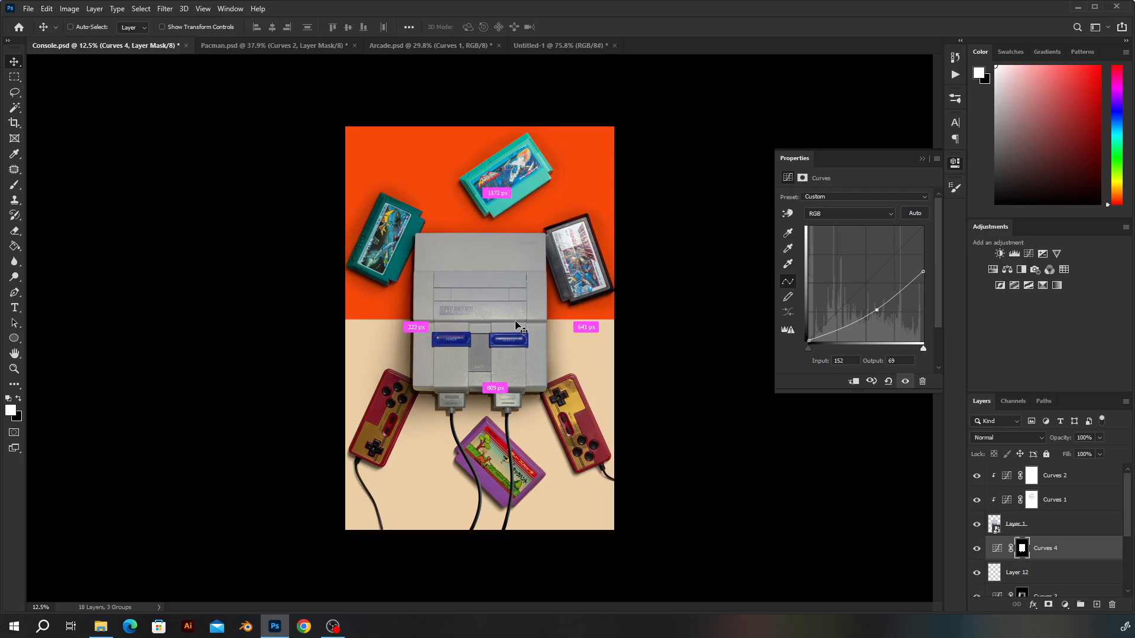
Feather the Curves 4 mask to 24.4 px and reduce the layer's fill to 32%
click(1022, 549)
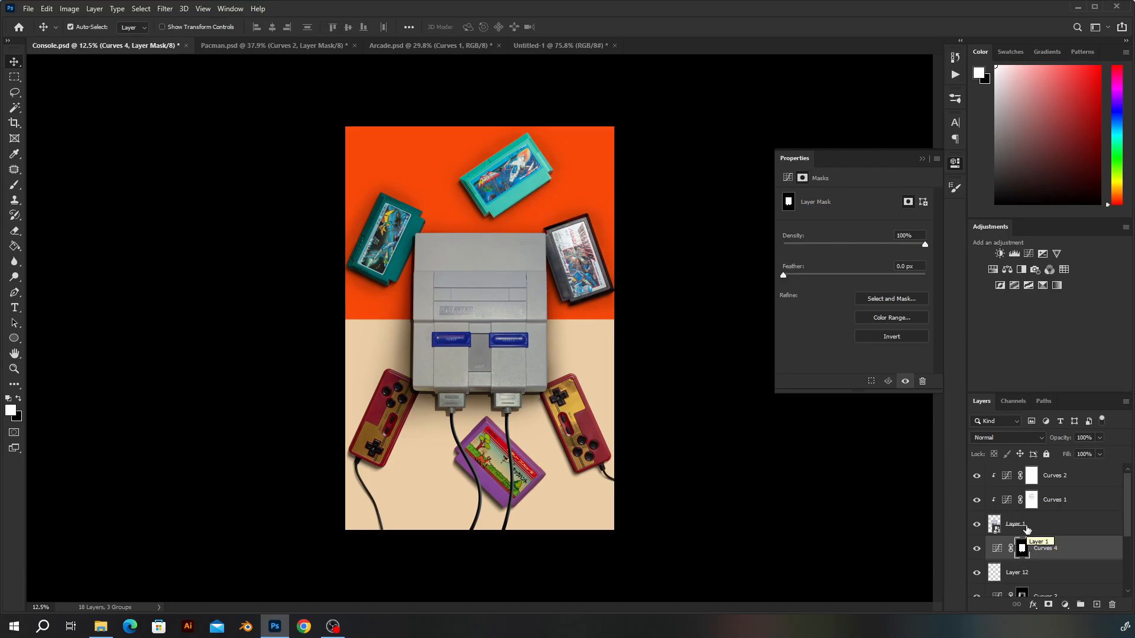
drag(784, 276, 811, 279)
drag(837, 279, 858, 277)
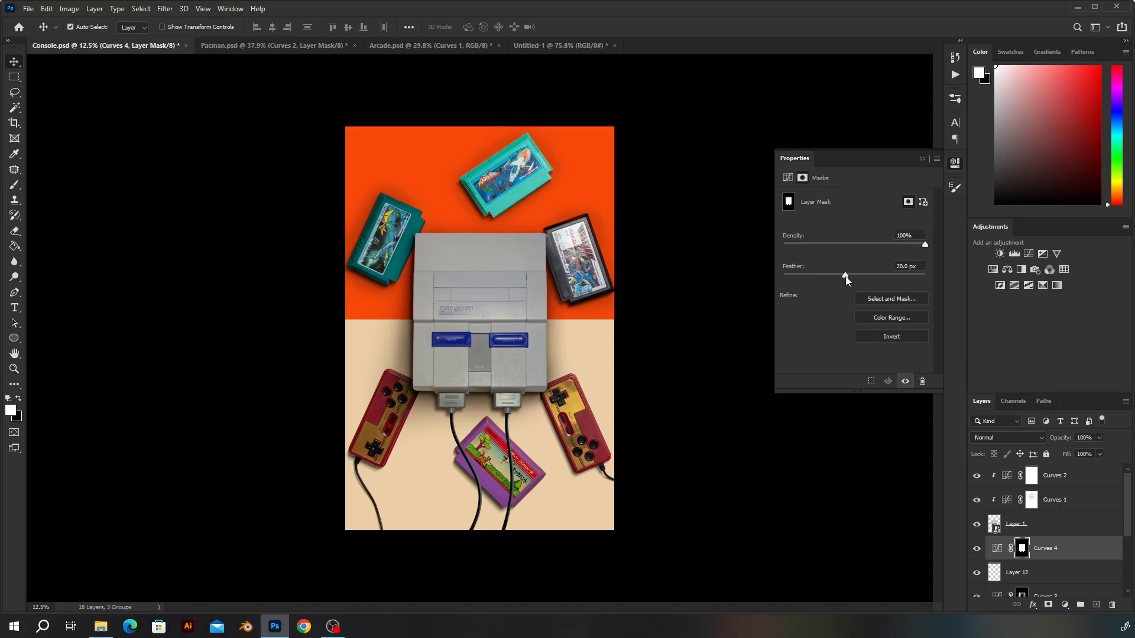
drag(847, 277, 849, 277)
mouse_move(1070, 459)
mouse_down()
mouse_move(1037, 457)
mouse_move(1065, 458)
mouse_up()
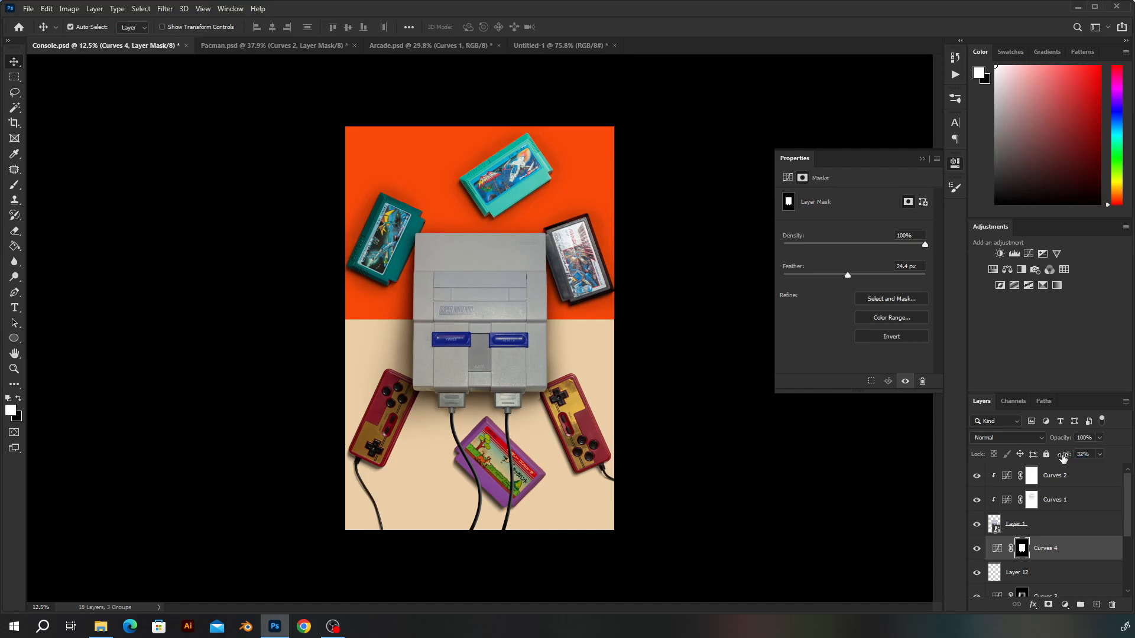
Check the empty Layer 12 beneath Curves 4 and delete it
mouse_move(977, 573)
mouse_down()
mouse_move(972, 554)
mouse_move(988, 571)
mouse_up()
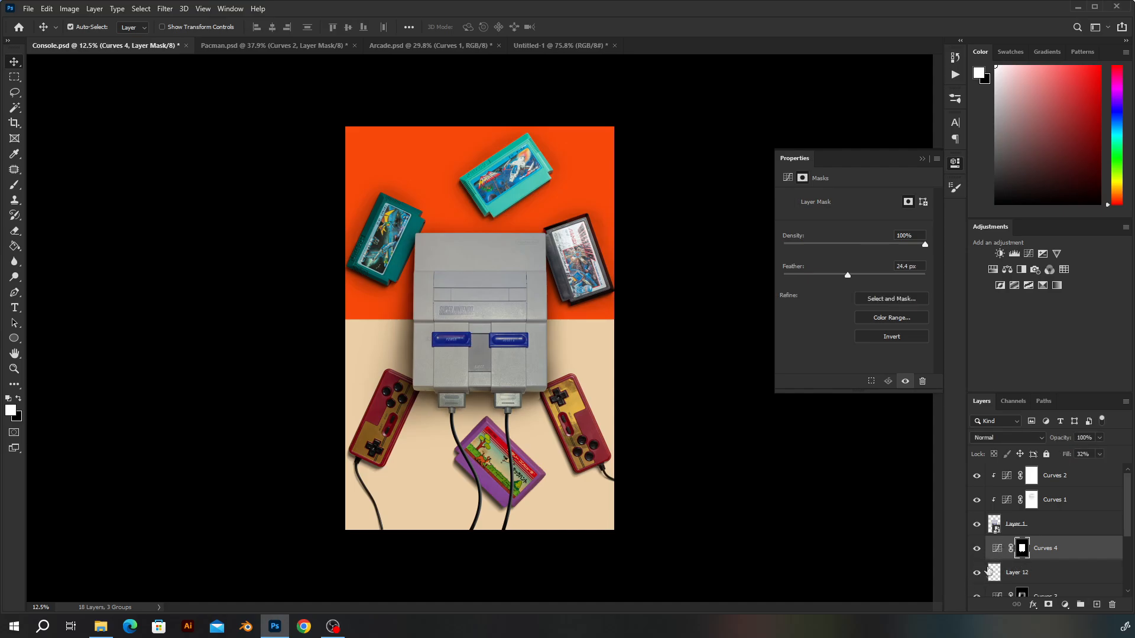
click(1058, 570)
key(ctrl+t)
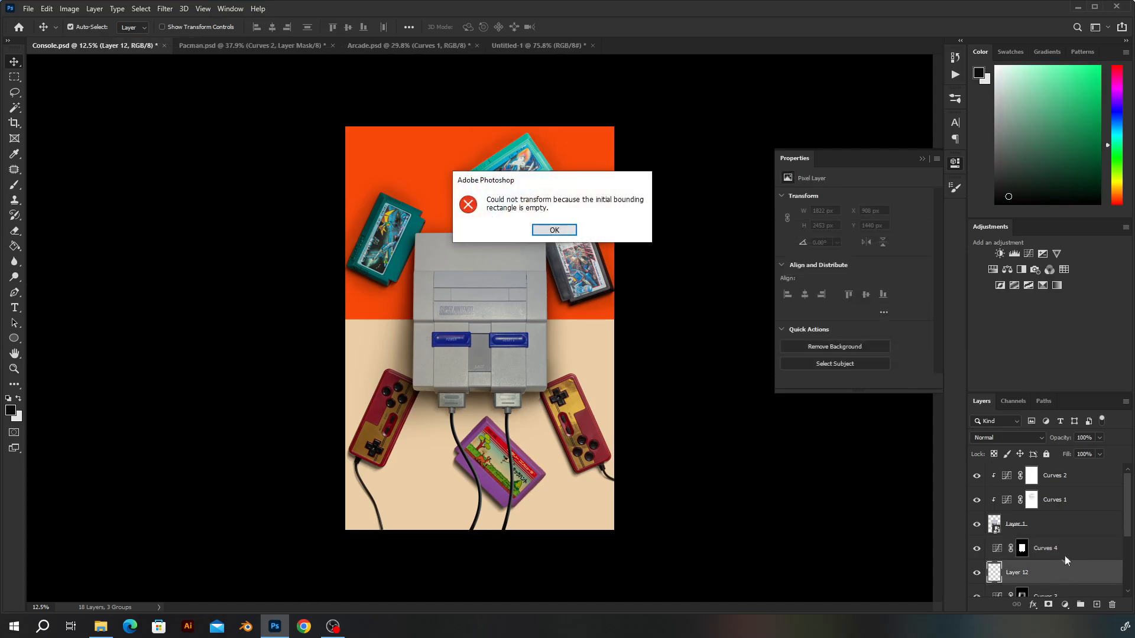
key(Return)
key(Delete)
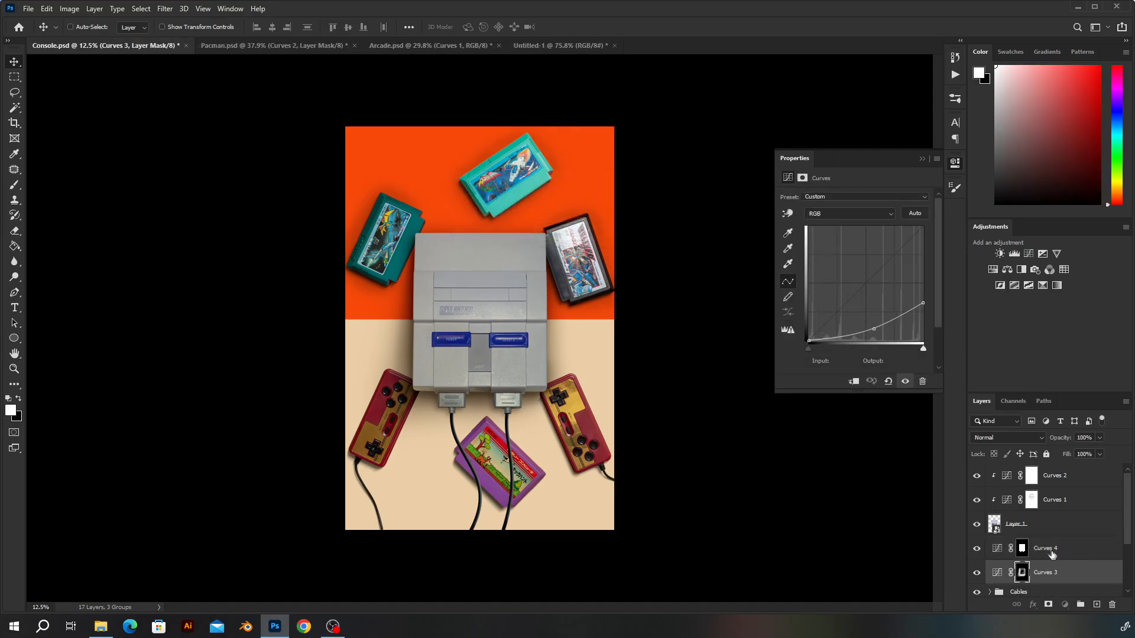
Compare the composition with and without the Curves 3 and Curves 4 shadows together
shift+click(1052, 556)
drag(976, 556, 975, 573)
key(ctrl+z)
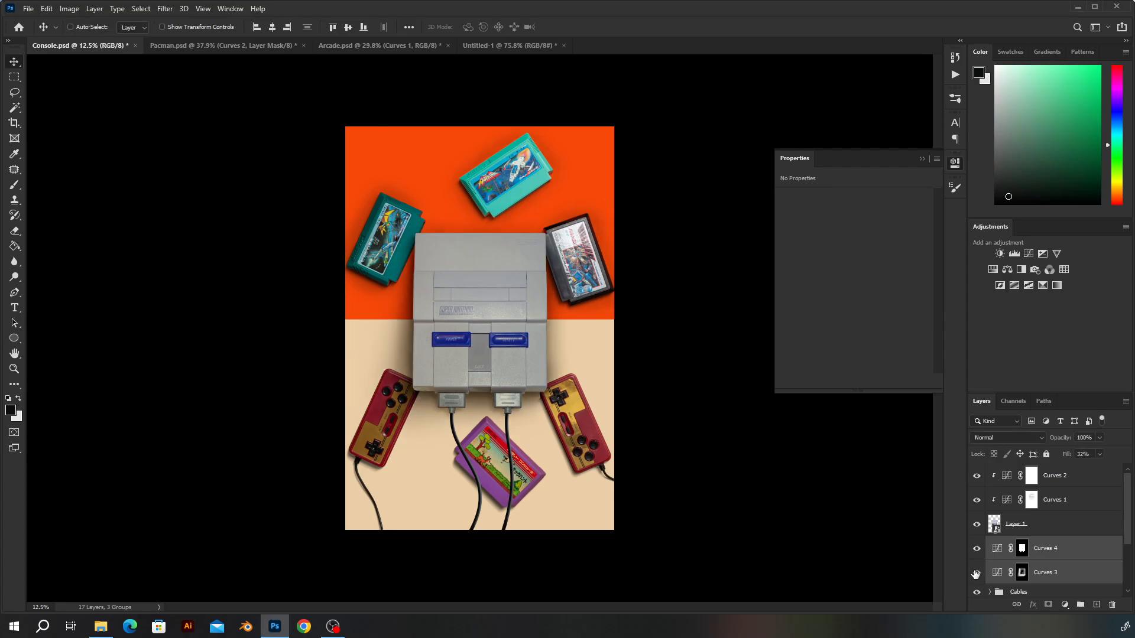
key(ctrl+shift+z)
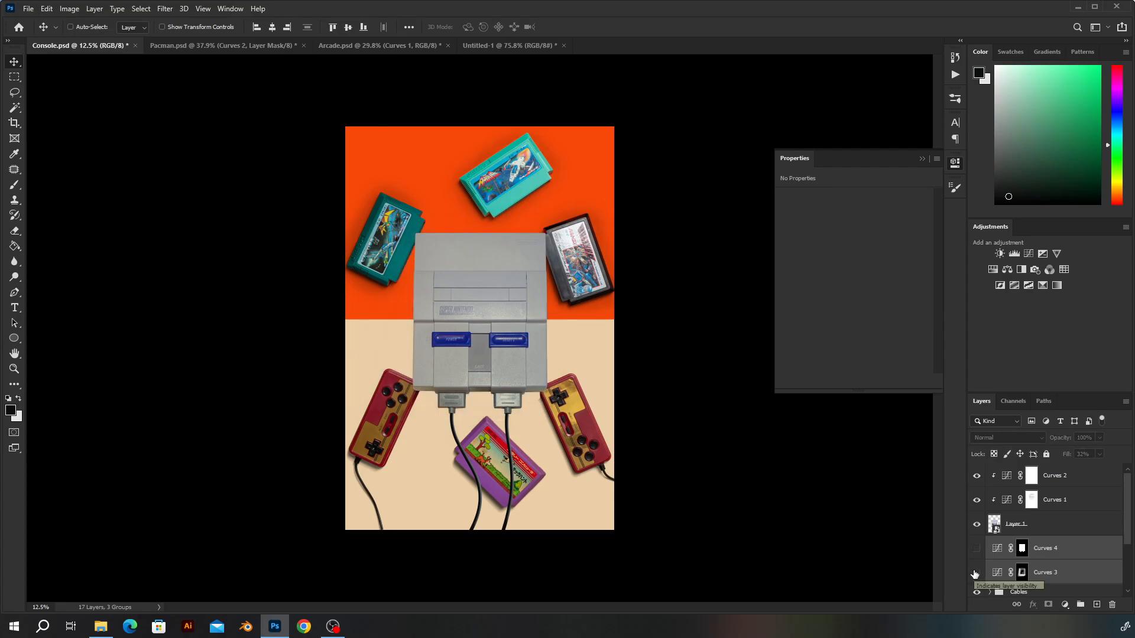
key(ctrl+z)
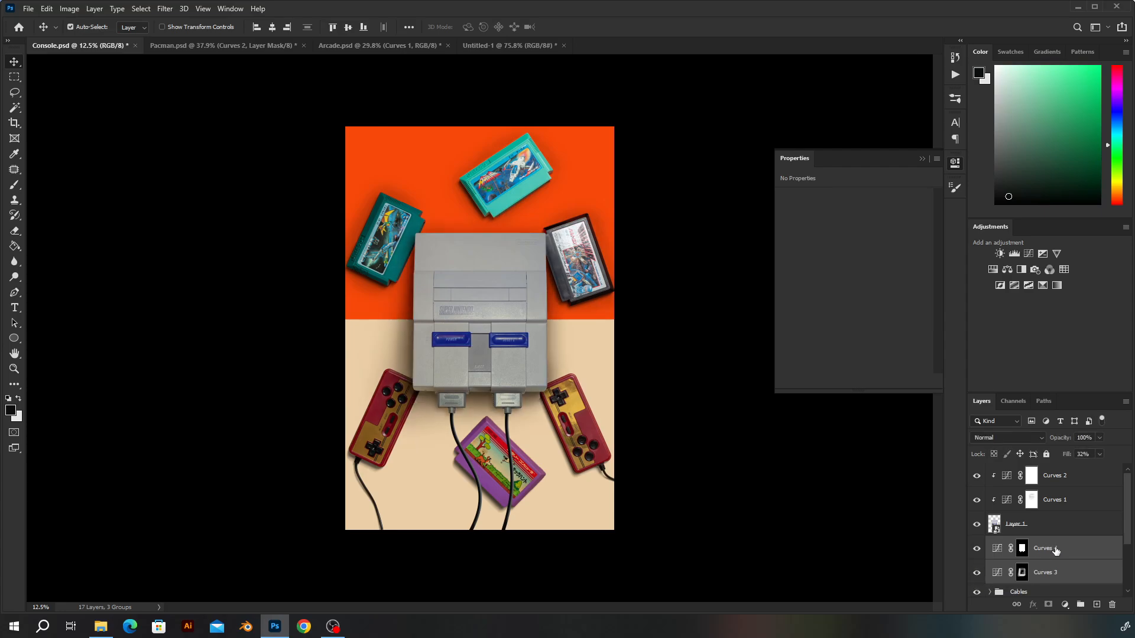
Inspect the console's upper edge against the orange background and add a Curves adjustment clipped to the console above Curves 2
click(1073, 486)
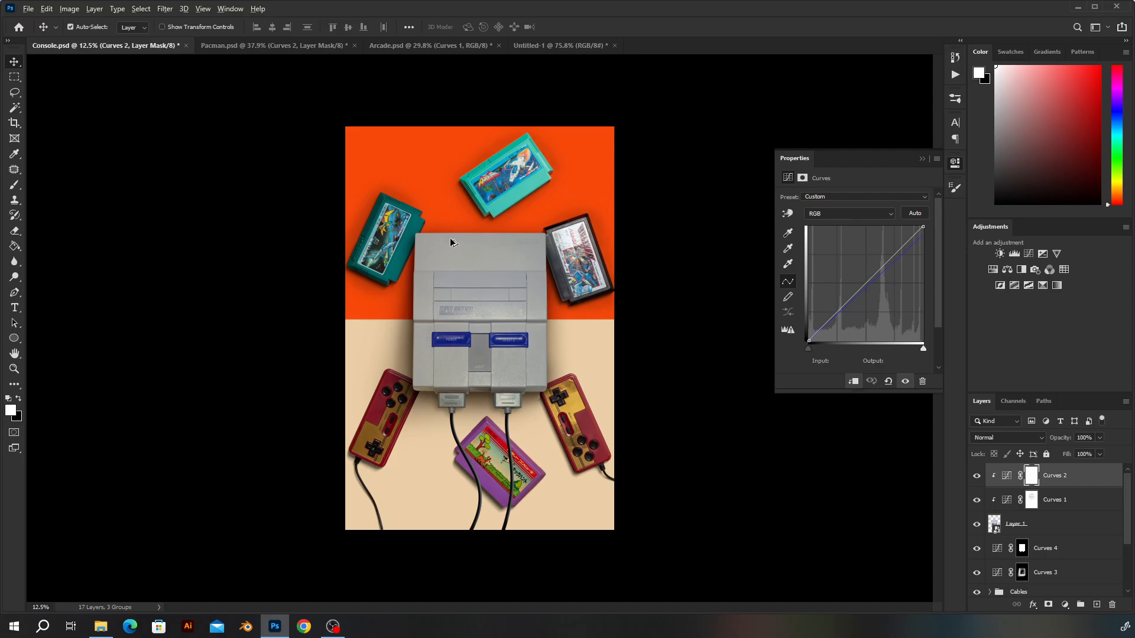
scroll(399, 230, up, 4)
scroll(477, 181, up, 6)
drag(630, 159, 299, 296)
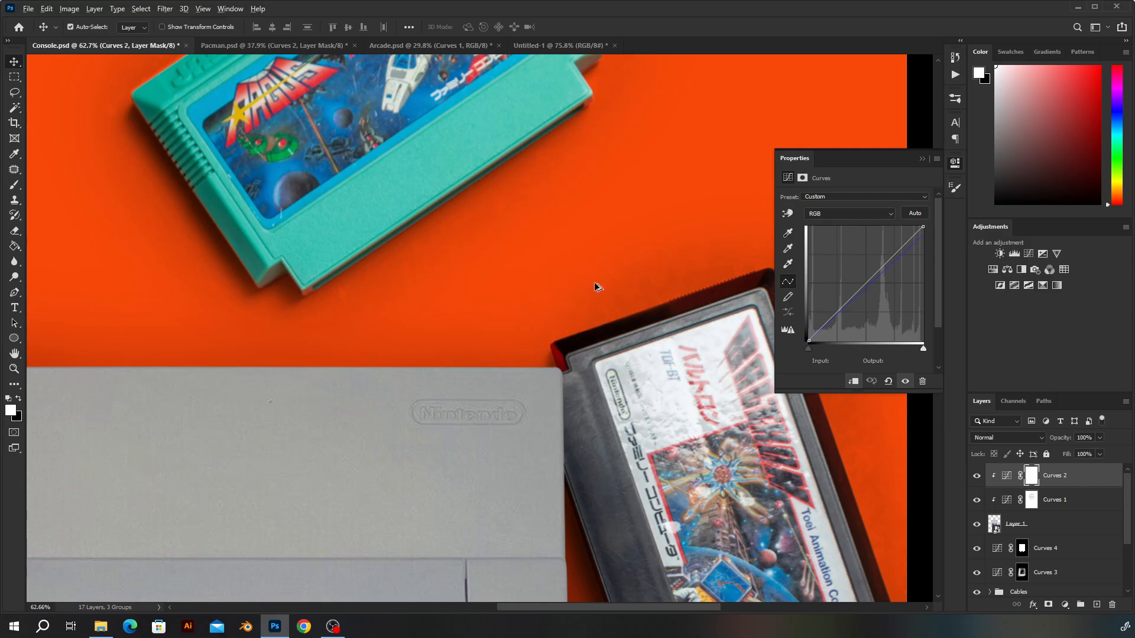
alt+scroll(595, 287, down, 5)
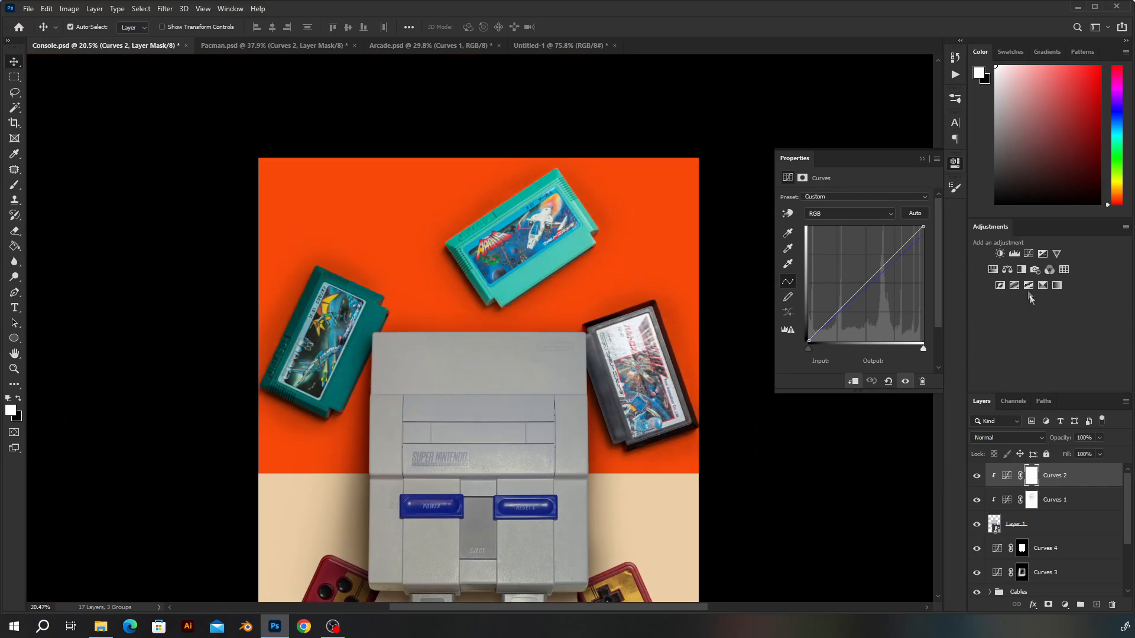
click(1030, 255)
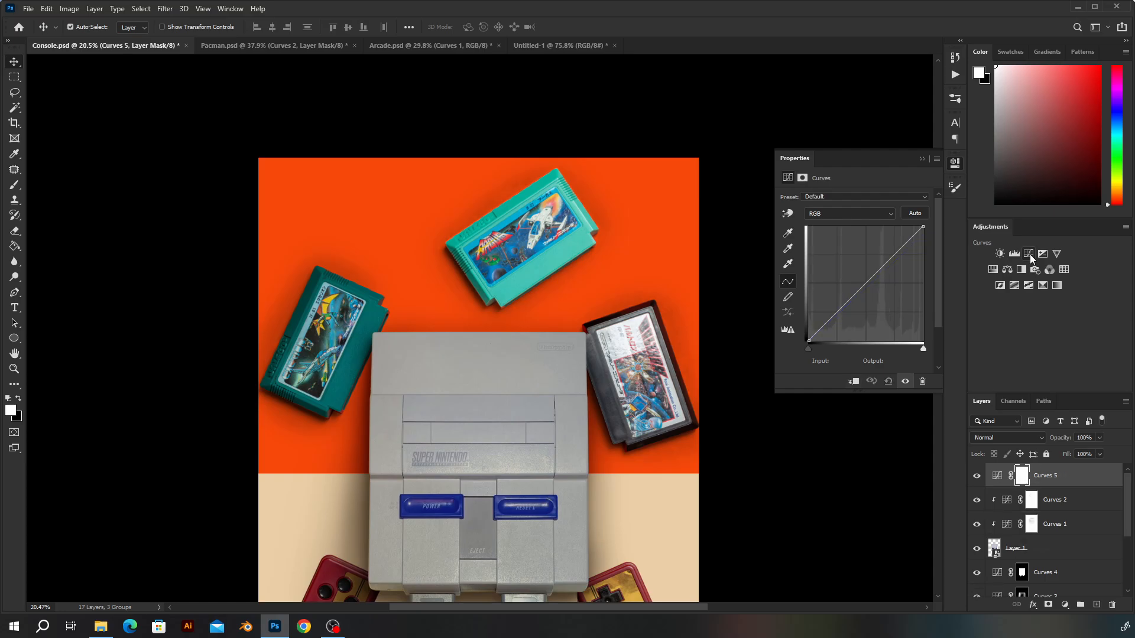
click(855, 381)
Tint the console warm by strengthening the Curves 5 red highlights and lowering the blue white point output to 215, comparing before and after
click(863, 218)
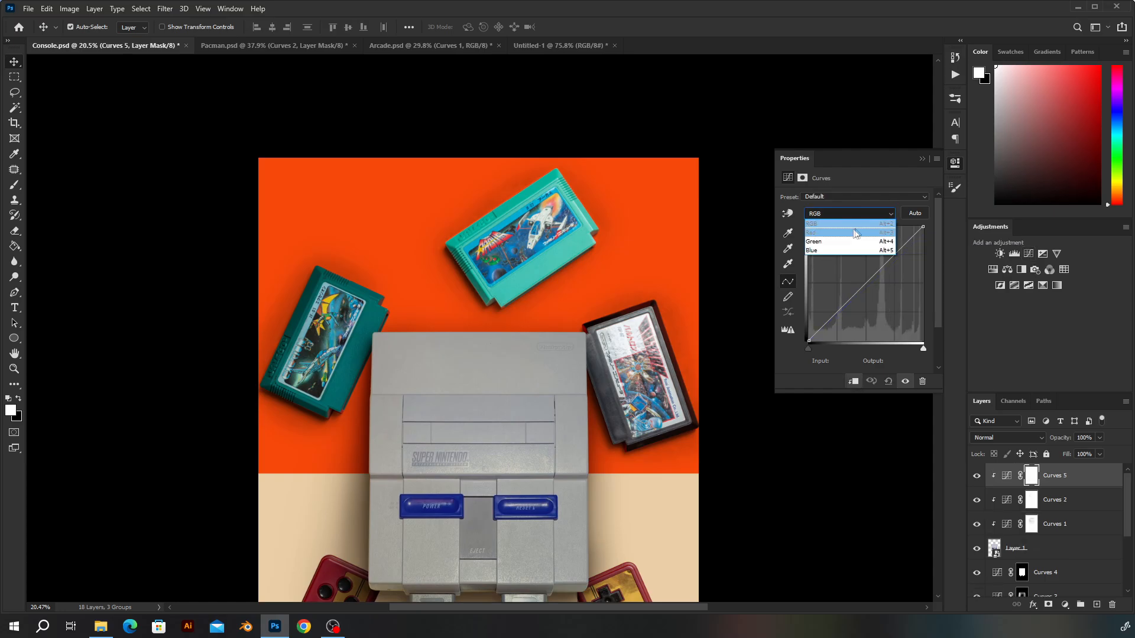
click(851, 234)
drag(922, 228, 896, 219)
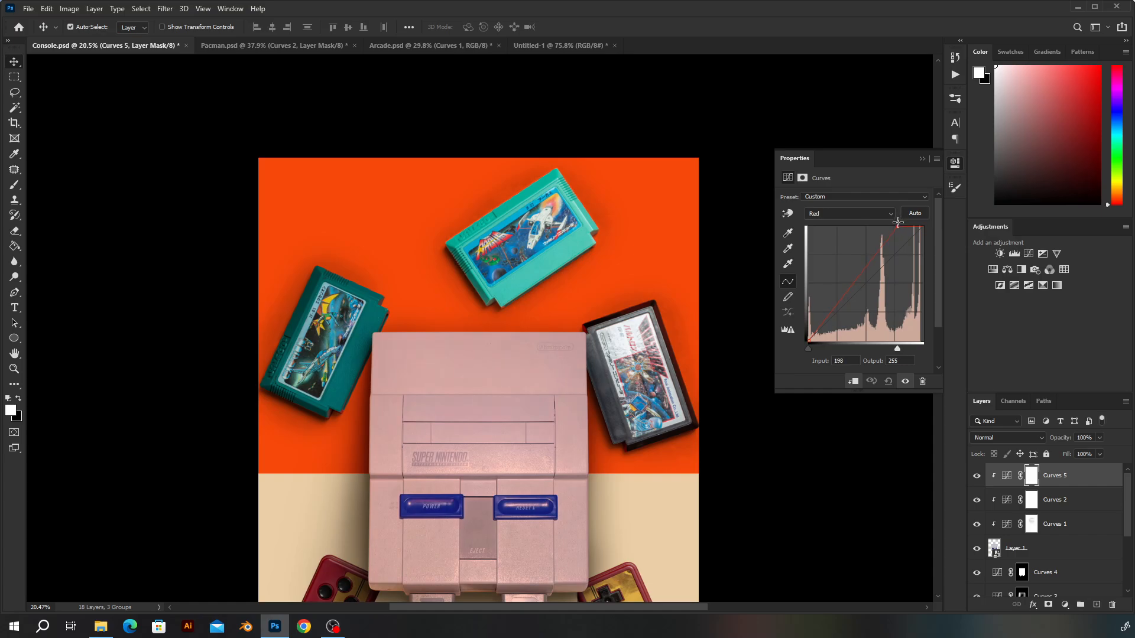
click(875, 213)
click(854, 250)
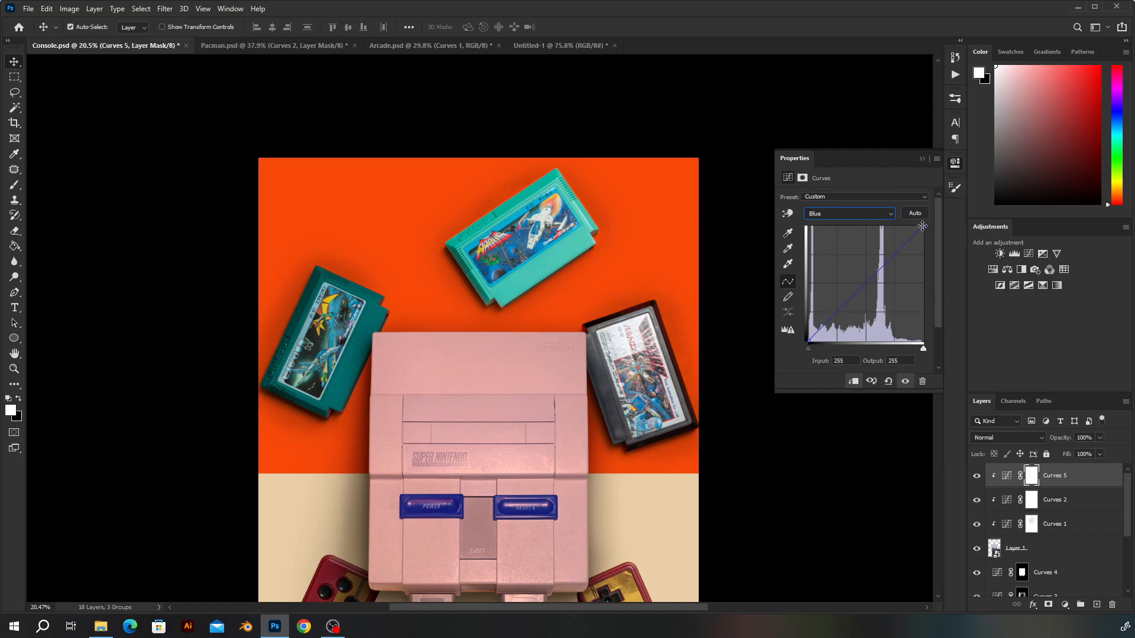
mouse_move(925, 226)
mouse_down()
mouse_move(914, 221)
mouse_move(928, 228)
mouse_up()
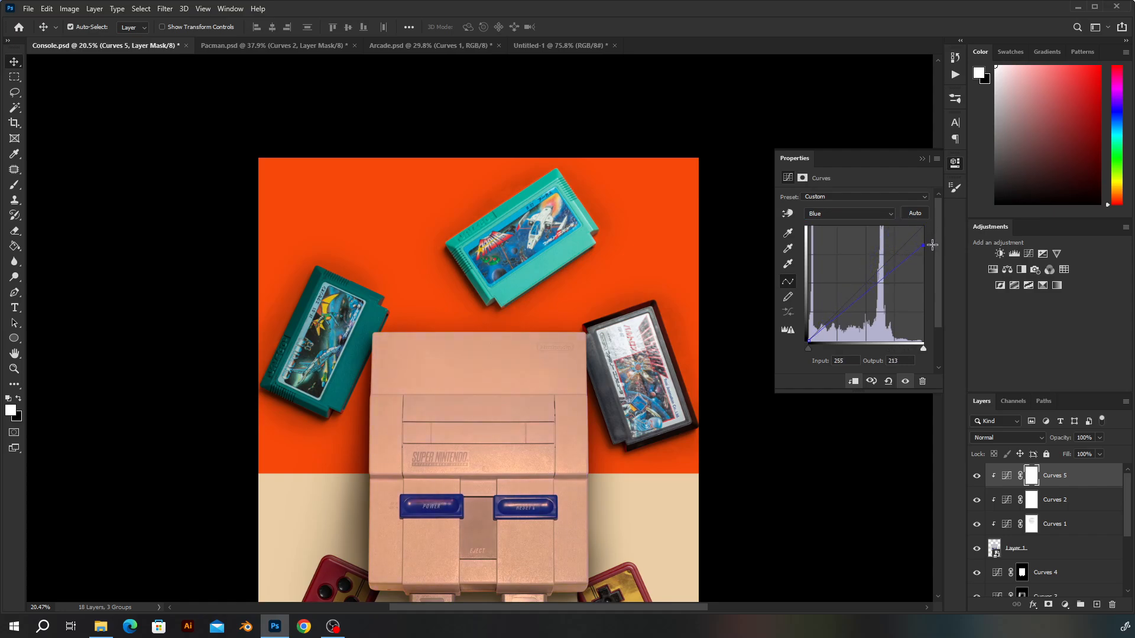
click(977, 477)
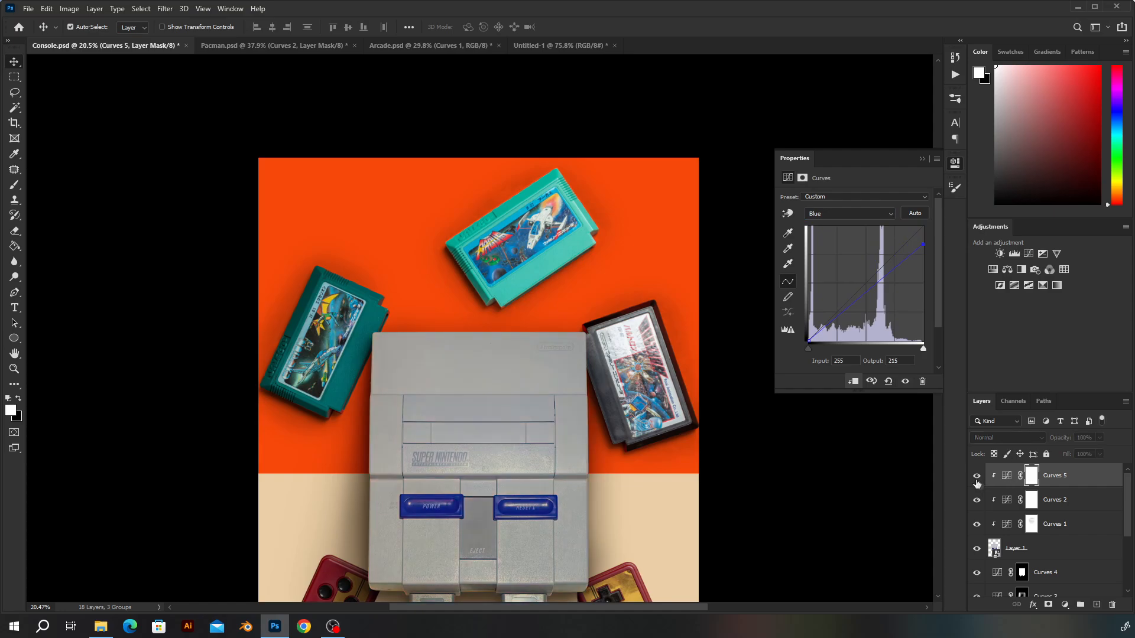
click(977, 478)
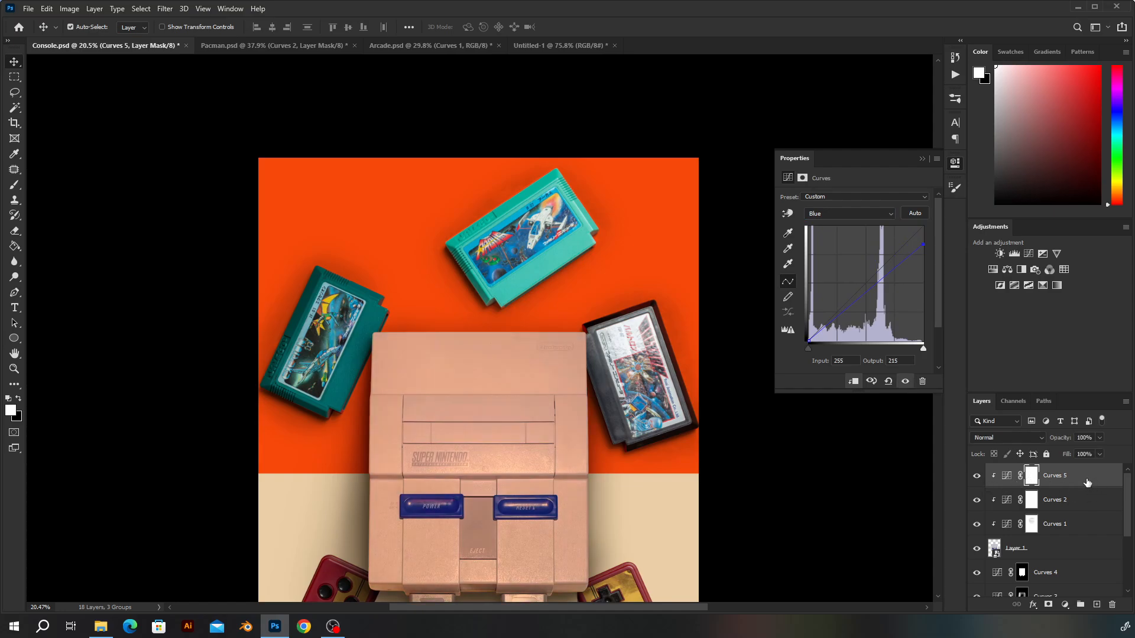
Set the Blend If underlying-layer range of Curves 5 to 24/102 for shadows and 136/233 for highlights
double_click(1103, 488)
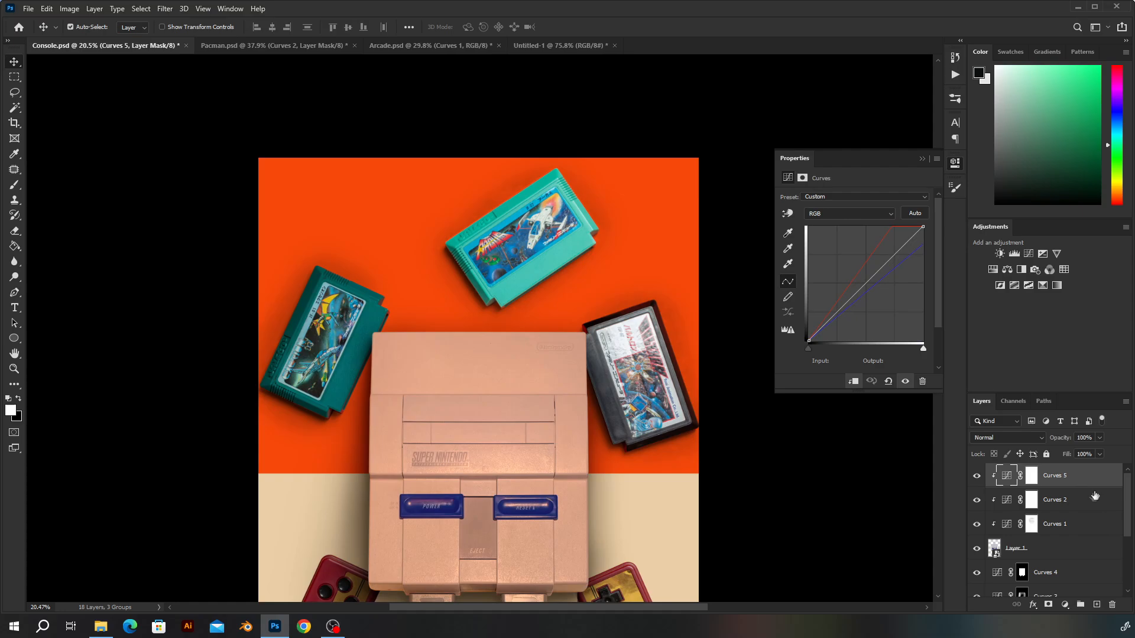
drag(846, 374, 885, 378)
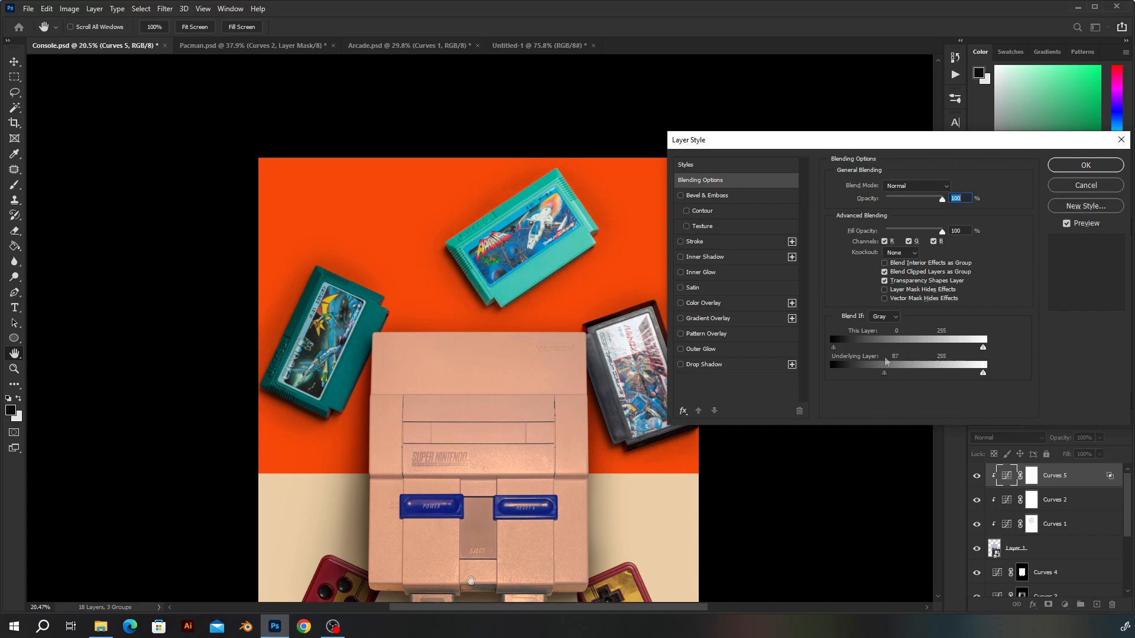
drag(884, 375, 845, 376)
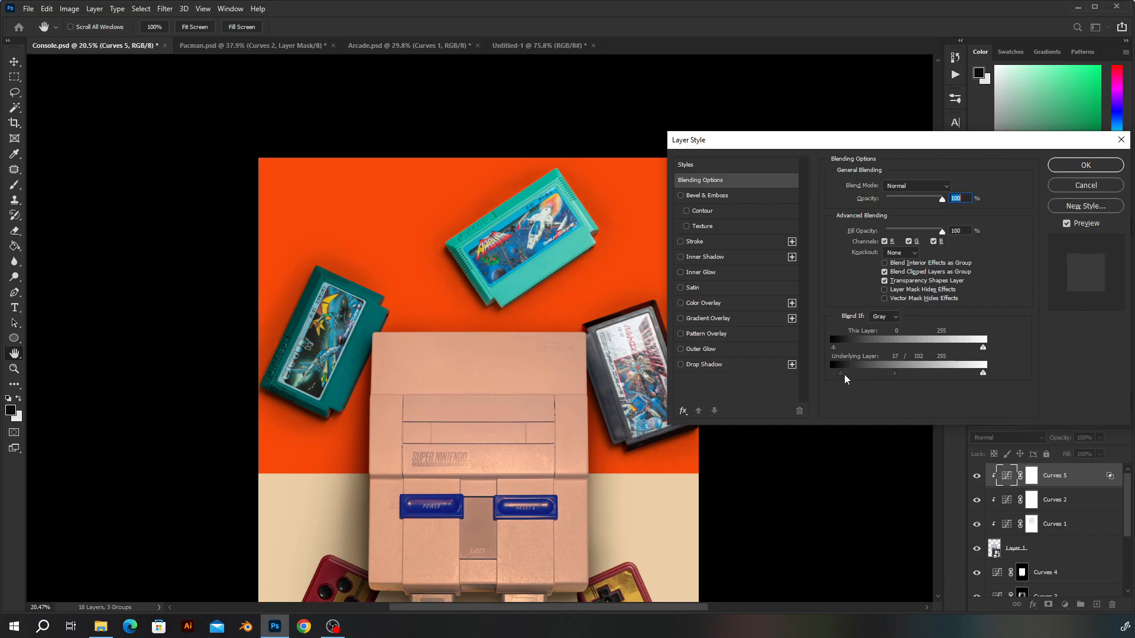
drag(984, 373, 930, 377)
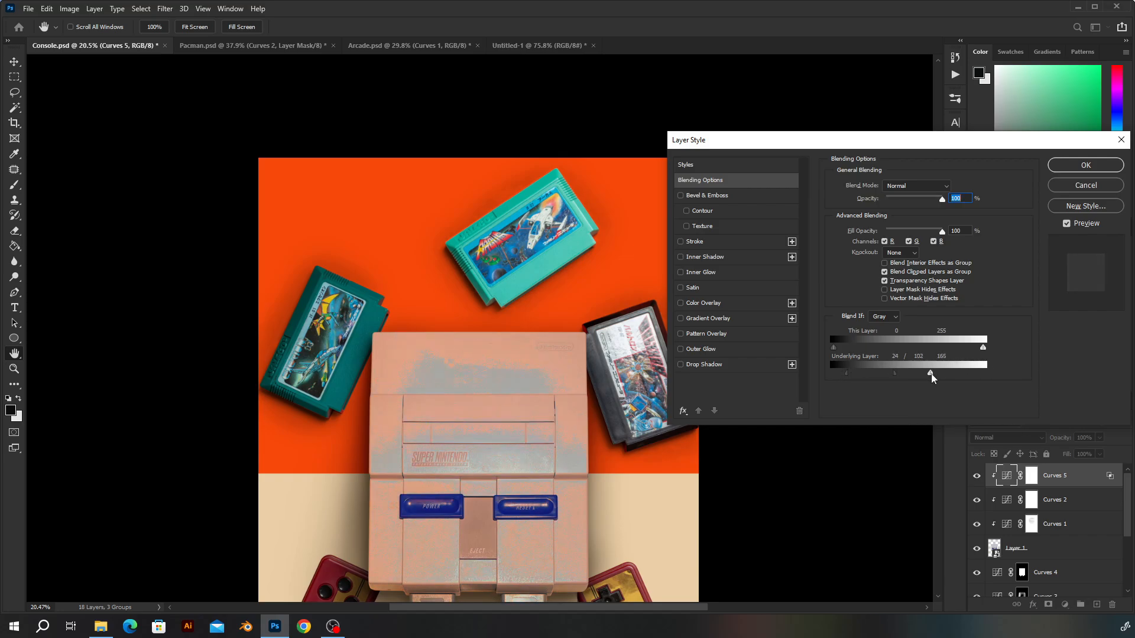
drag(930, 373, 971, 374)
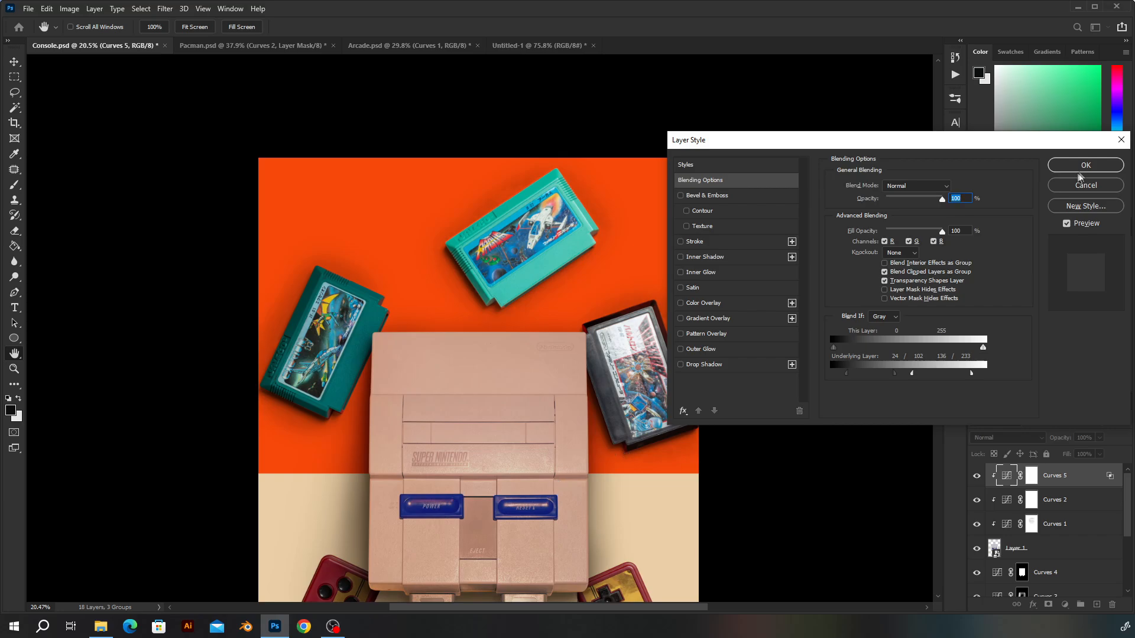
click(1082, 168)
Invert the Curves 5 layer mask to black and get the brush ready for painting on it
click(1030, 477)
key(ctrl+i)
key(b)
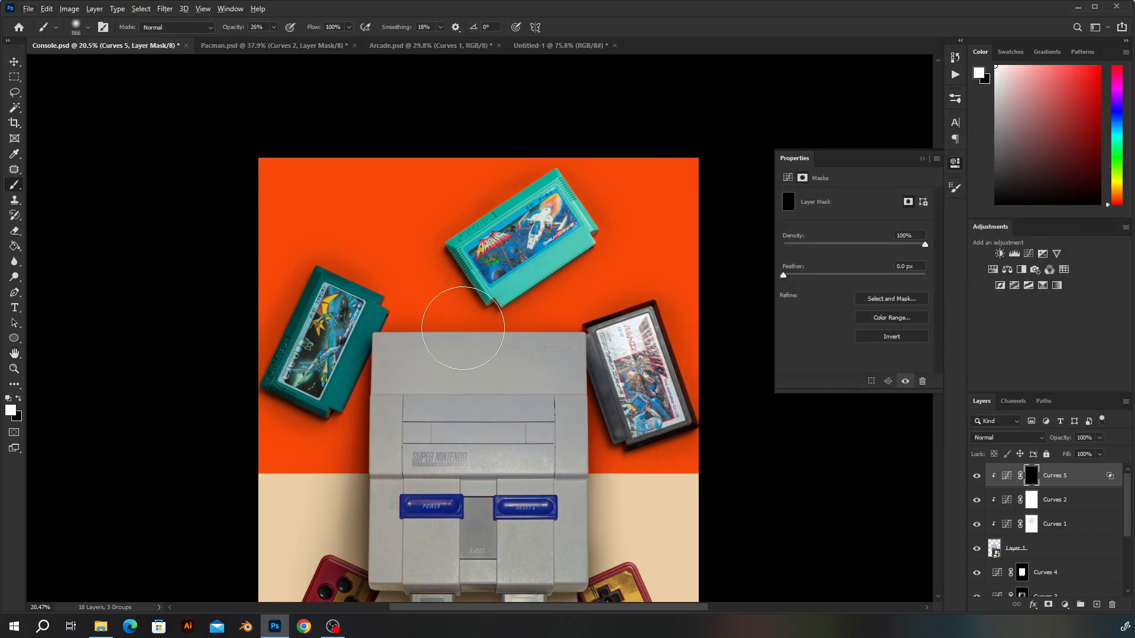
Paint the warm tint onto the console's upper part with a soft white 866 px brush at 26% opacity on the Curves 5 mask
scroll(463, 328, down, 3)
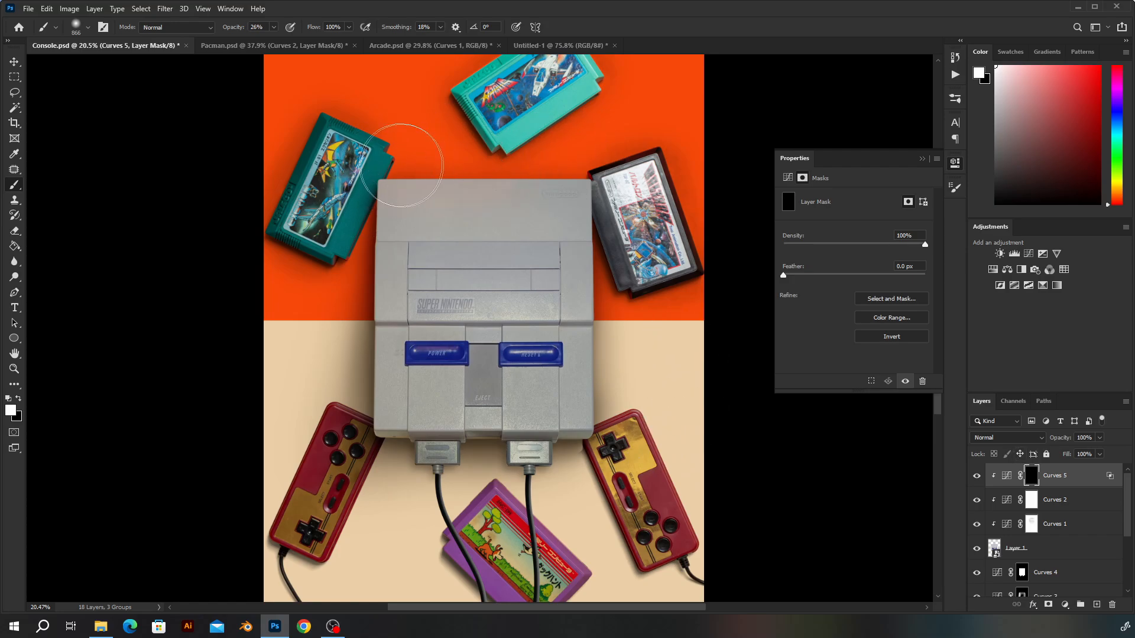
mouse_move(568, 160)
mouse_down()
mouse_move(358, 189)
mouse_move(367, 260)
mouse_move(423, 173)
mouse_move(504, 225)
mouse_move(611, 255)
mouse_move(528, 260)
mouse_up()
key(e)
key(ctrl+minus)
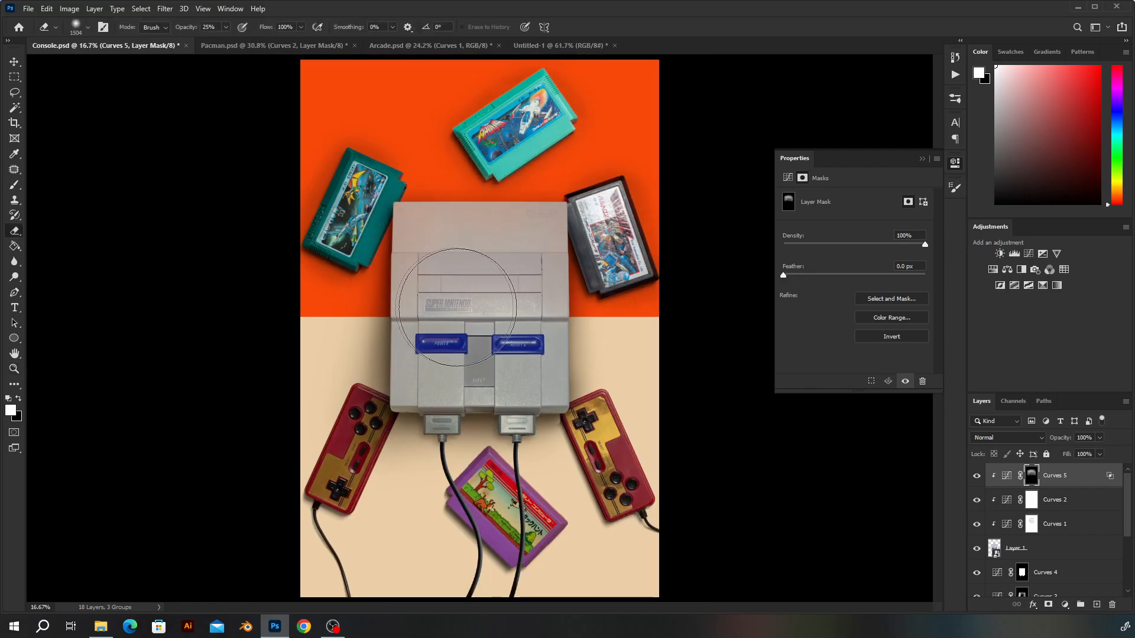
key(b)
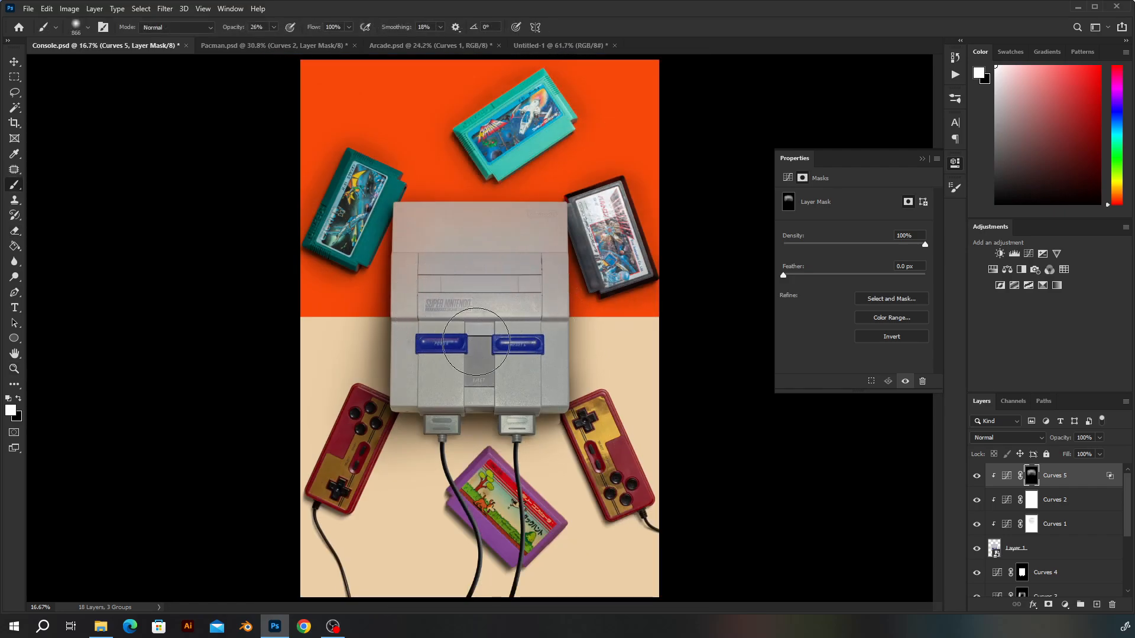
drag(434, 181, 602, 232)
key(z)
alt+click(600, 324)
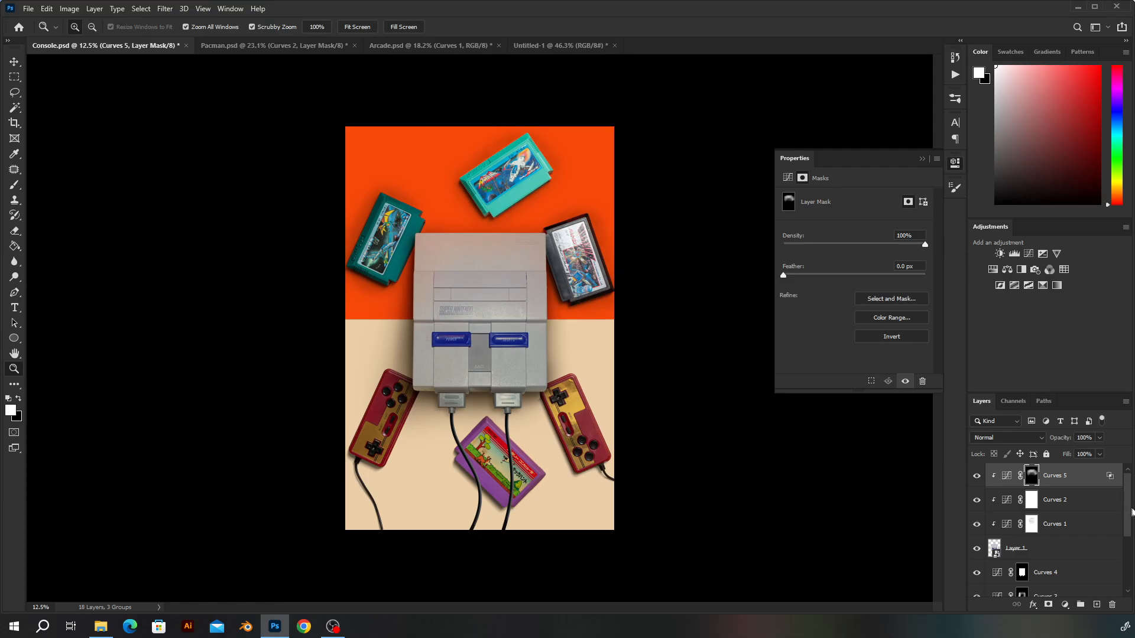
Group the console layer with its Curves adjustment layers and name the group SNES
scroll(1052, 532, down, 3)
shift+click(1060, 563)
key(ctrl+g)
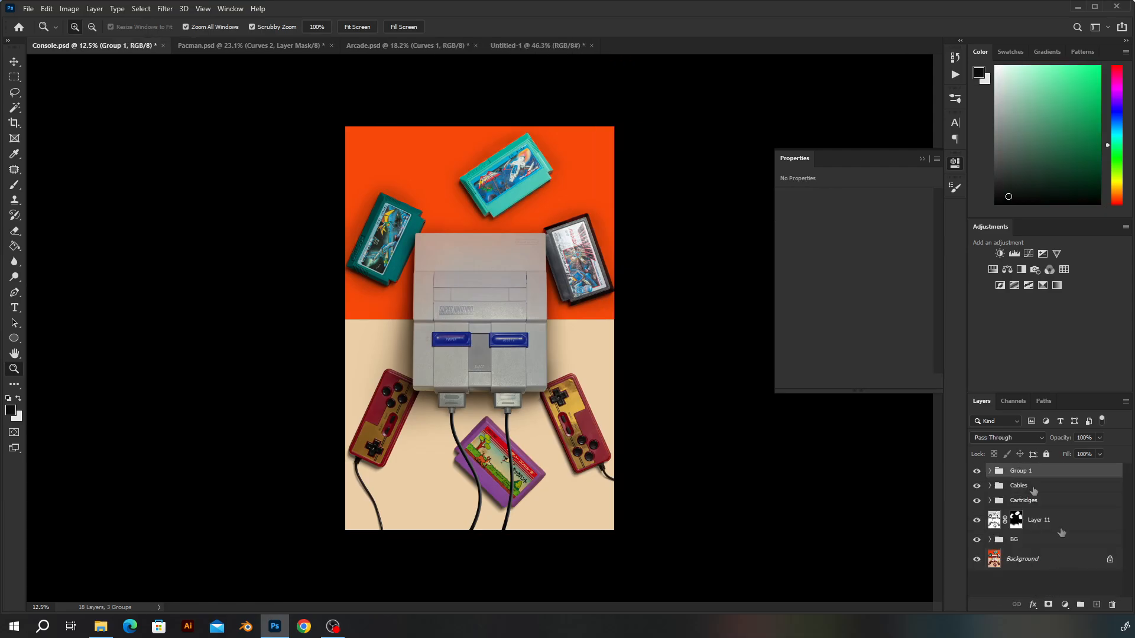
text(SNES)
key(Return)
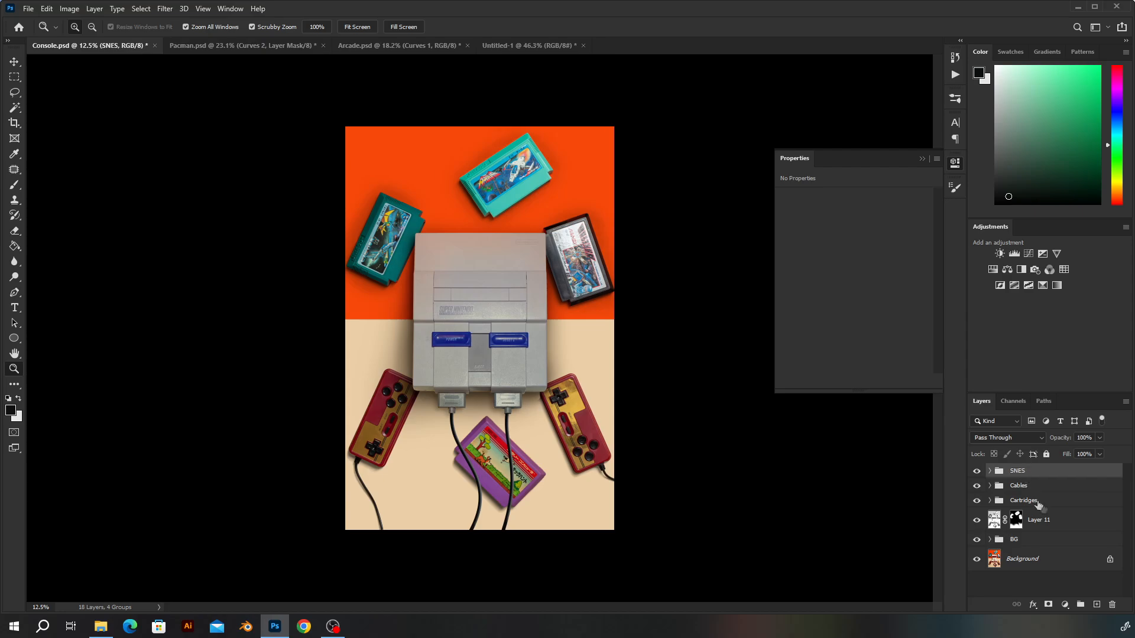
Darken the backdrop with a Curves layer above the BG group, lowering white output to 172 and mapping midtone input 148 to 89
click(1037, 540)
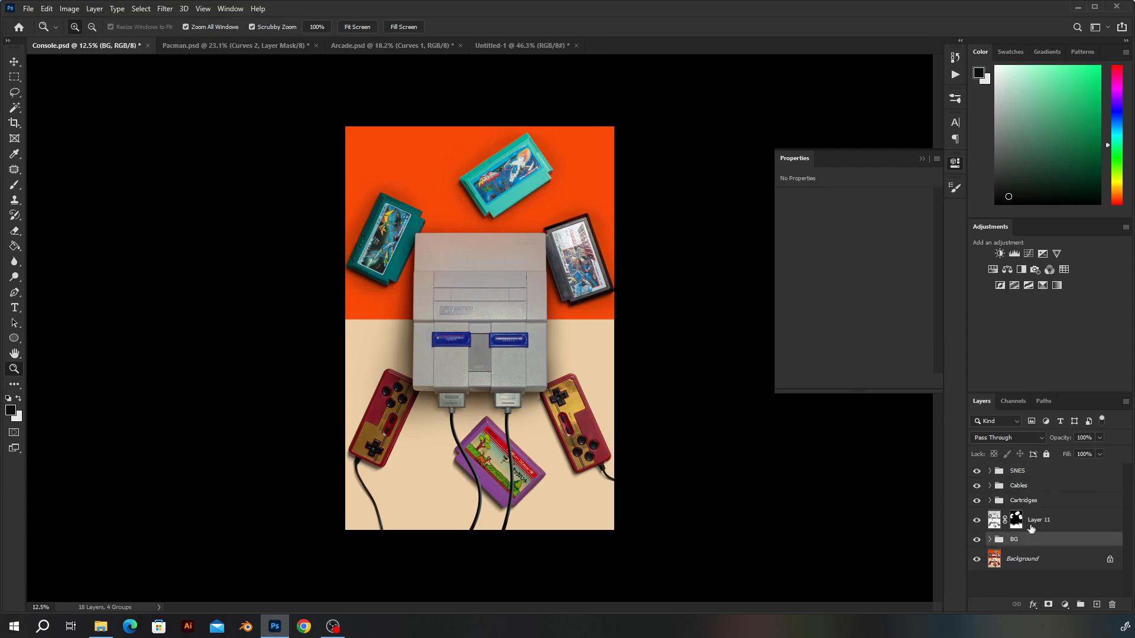
click(1029, 253)
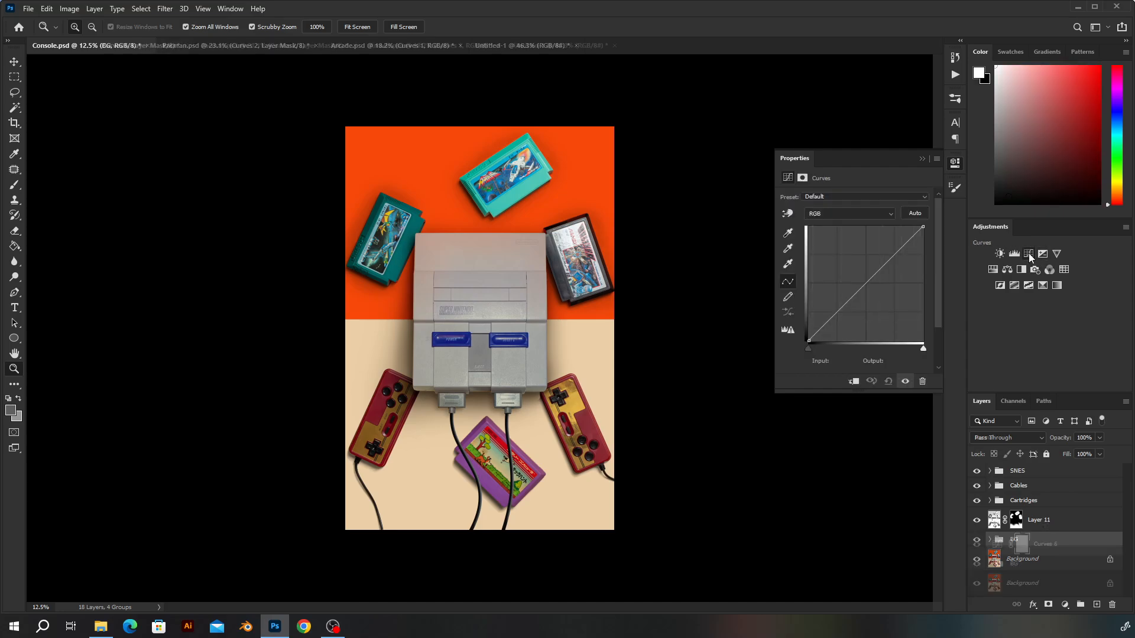
drag(922, 227, 936, 263)
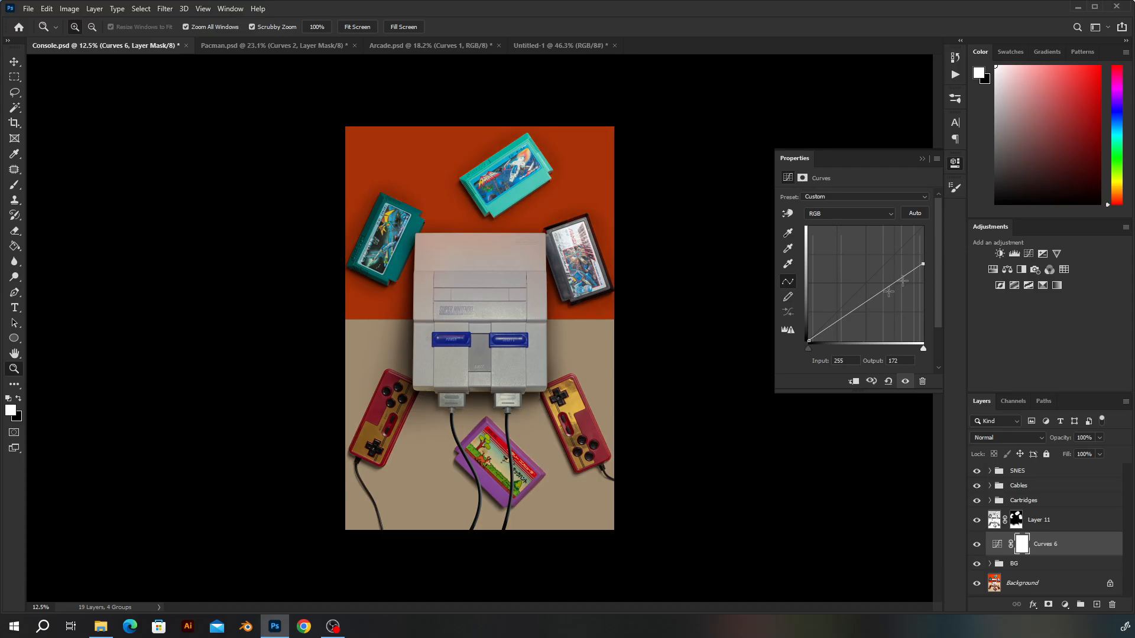
drag(873, 298, 875, 302)
click(978, 546)
click(978, 548)
Erase the middle of the Curves 6 mask with a soft 3728 px eraser at 25% opacity to form a vignette, comparing before and after
key(e)
drag(465, 309, 560, 347)
mouse_move(570, 211)
mouse_down()
mouse_move(549, 165)
mouse_move(555, 174)
mouse_move(517, 189)
mouse_up()
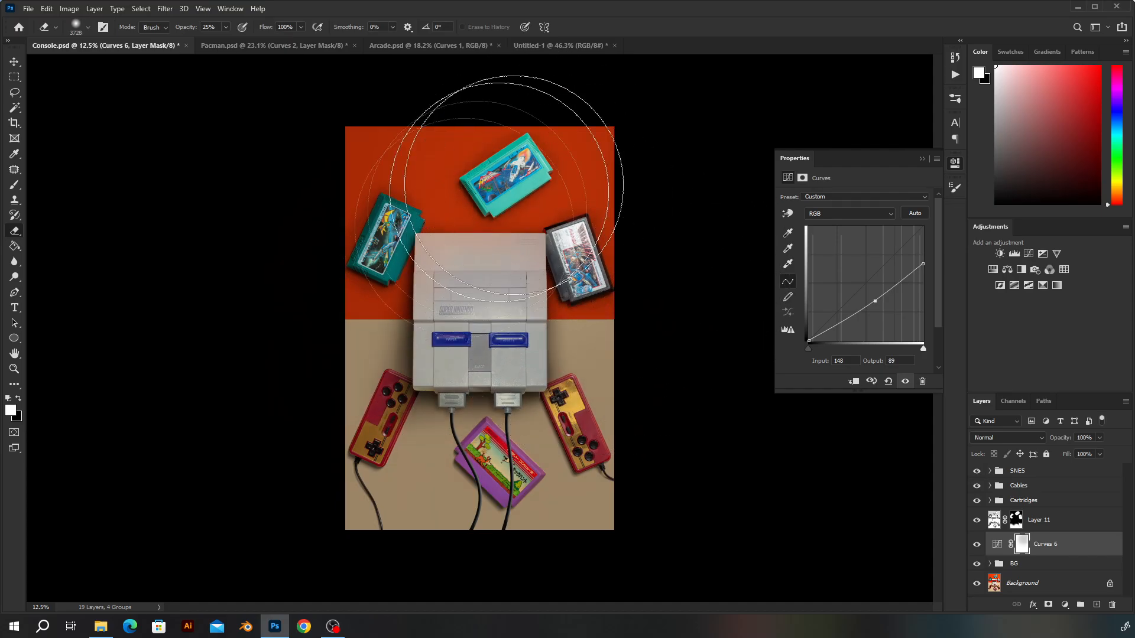
mouse_move(438, 234)
mouse_down()
mouse_move(555, 295)
mouse_move(469, 416)
mouse_move(519, 132)
mouse_move(583, 413)
mouse_move(436, 410)
mouse_move(576, 231)
mouse_up()
click(977, 544)
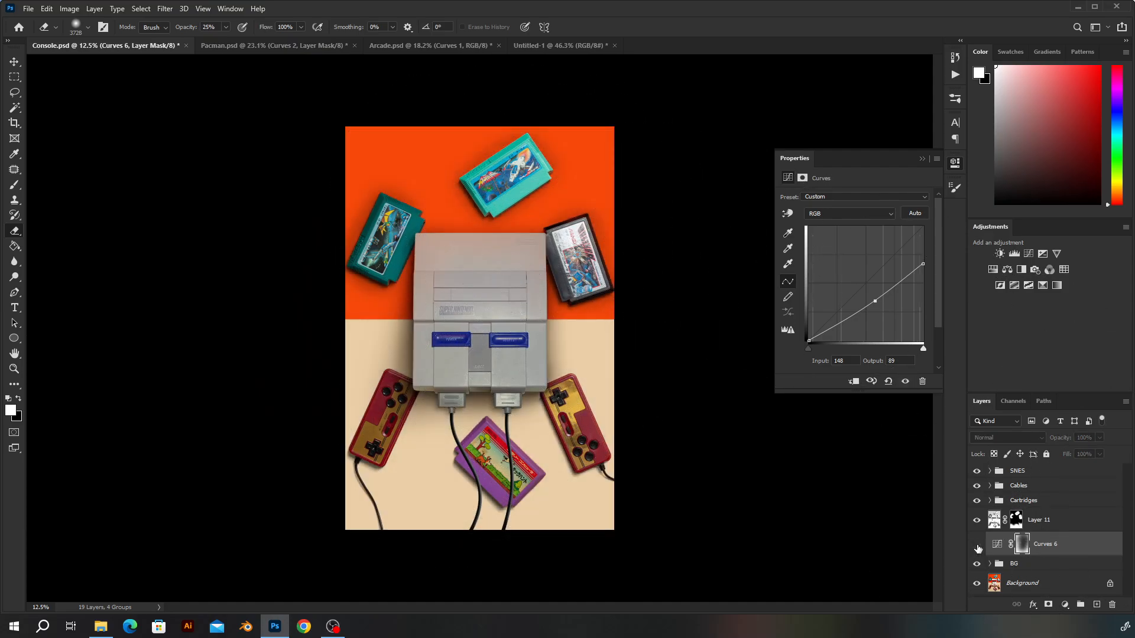
click(977, 545)
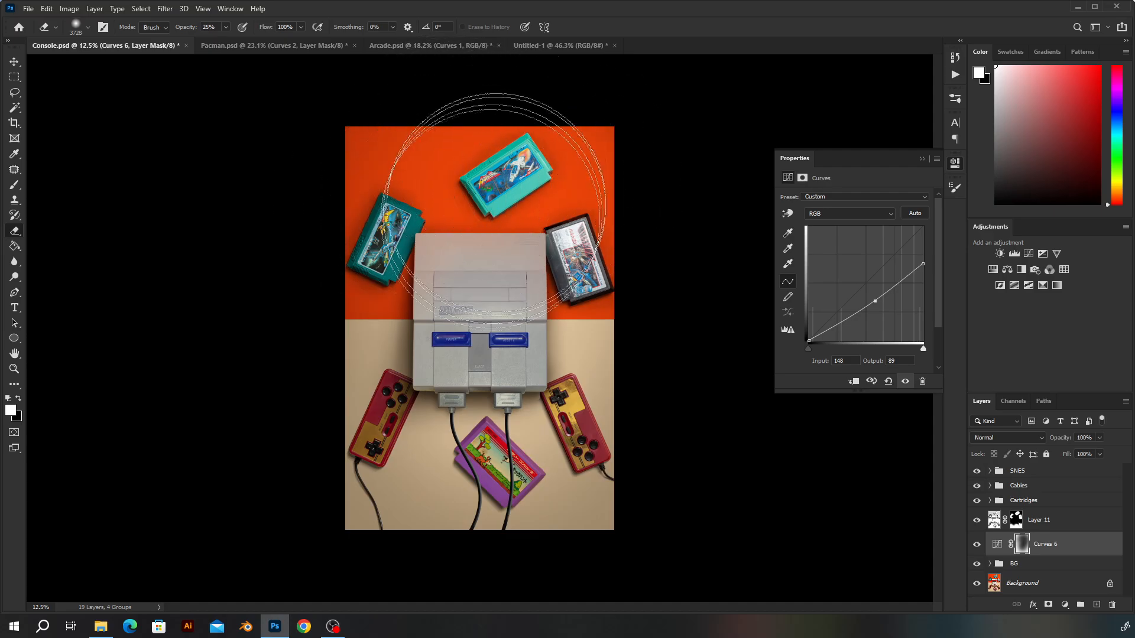
Switch back to the Brush tool, select the SNES group and collapse the adjustment properties
scroll(522, 392, down, 1)
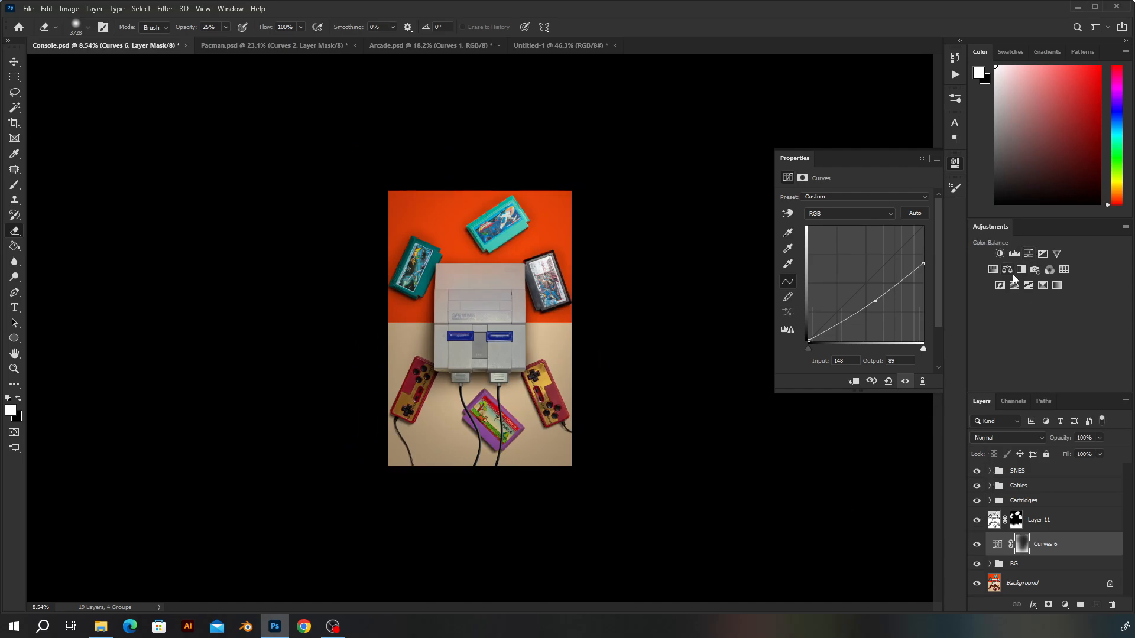
key(b)
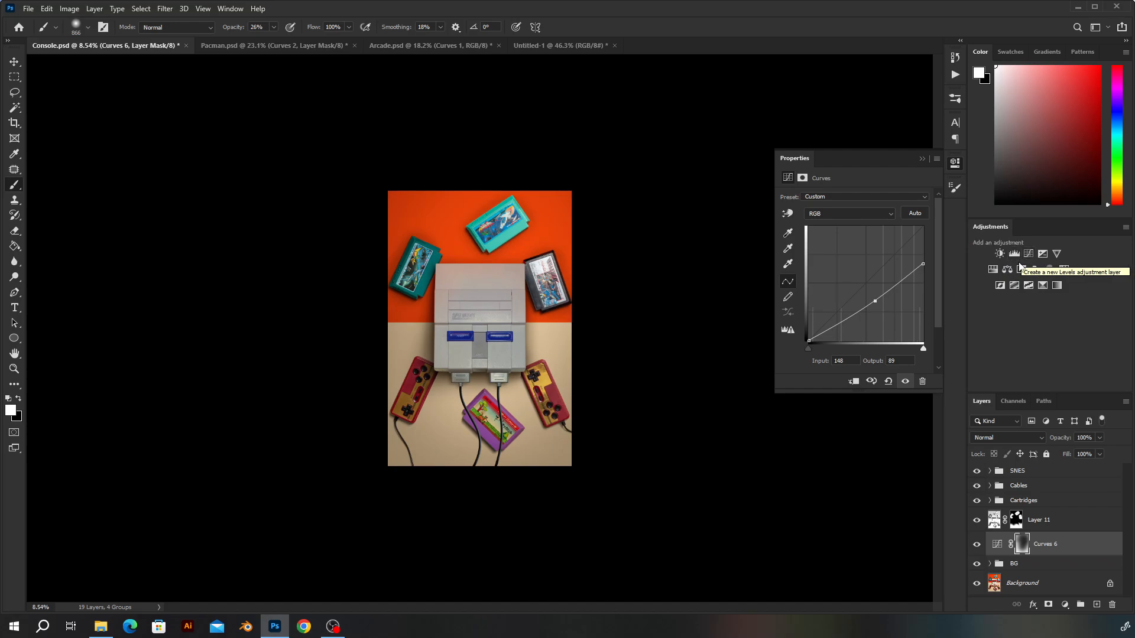
click(1034, 478)
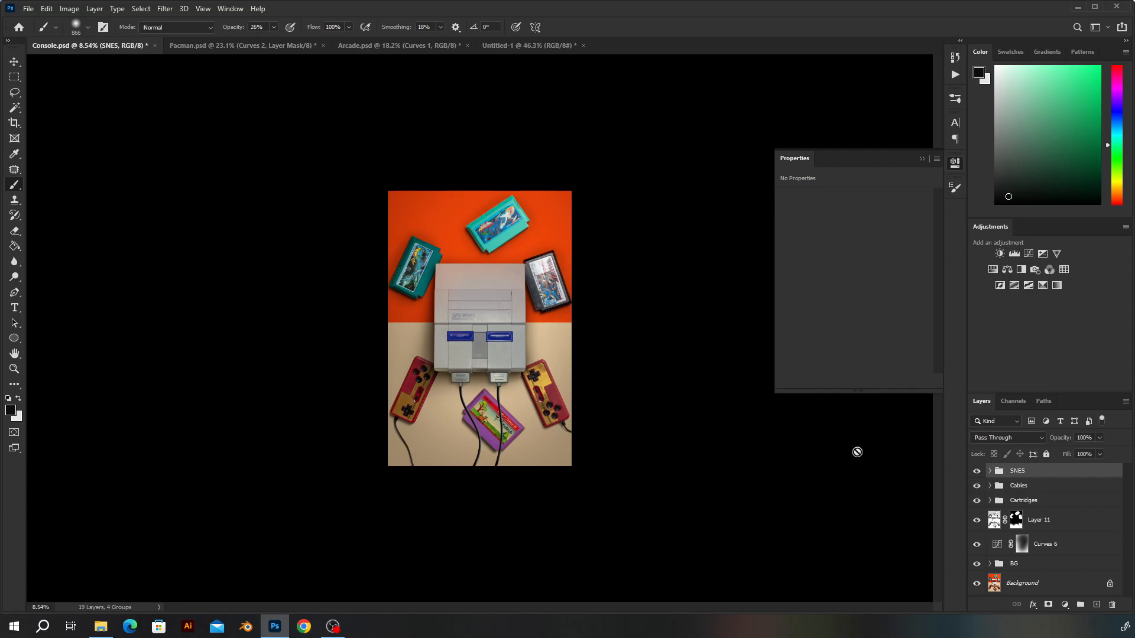
click(923, 159)
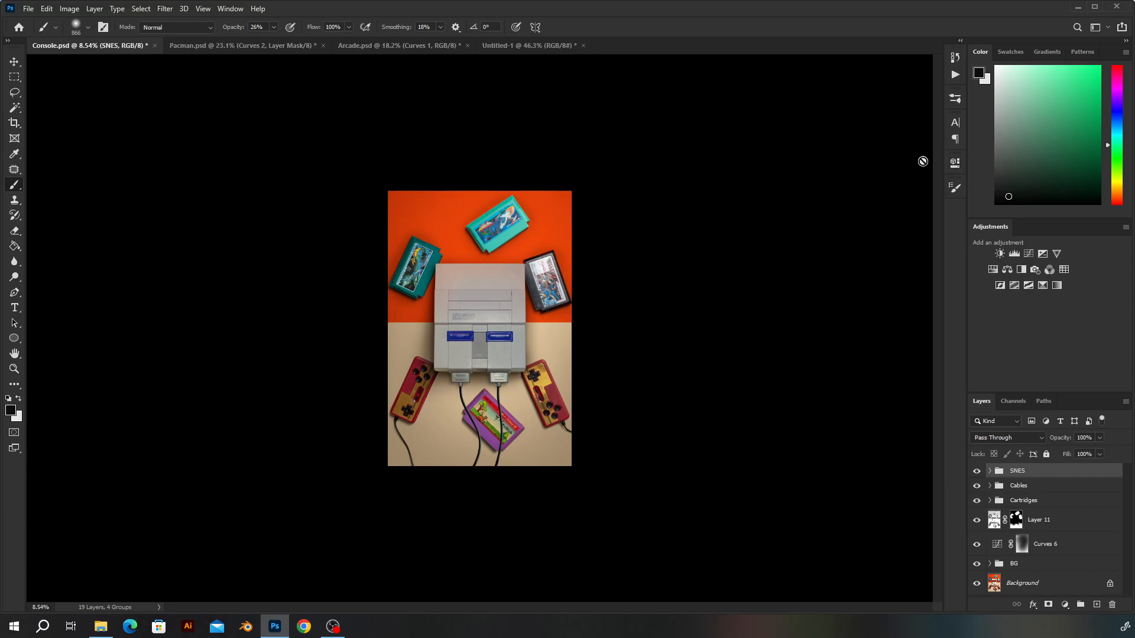